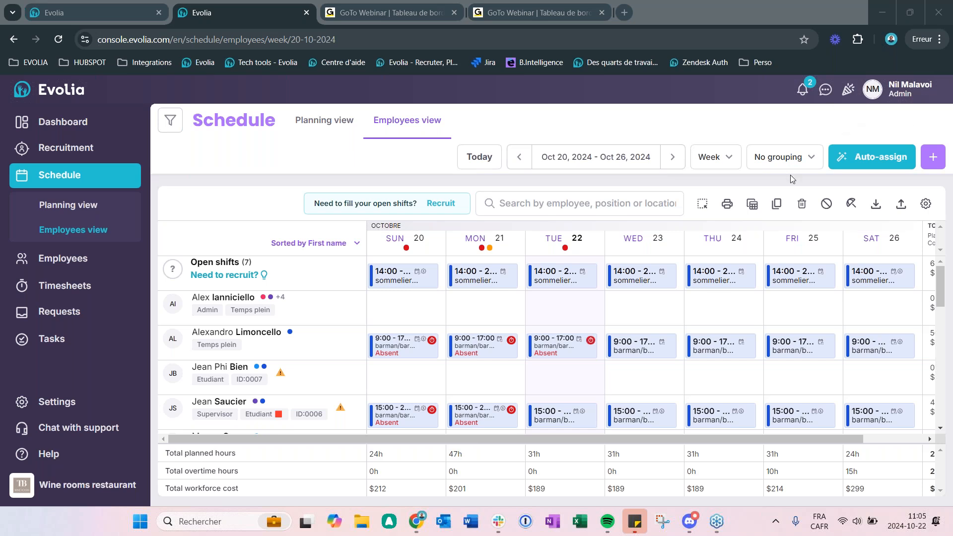
# Step: Switch the interface language from English to French in the profile options
pyautogui.moveTo(759, 242)
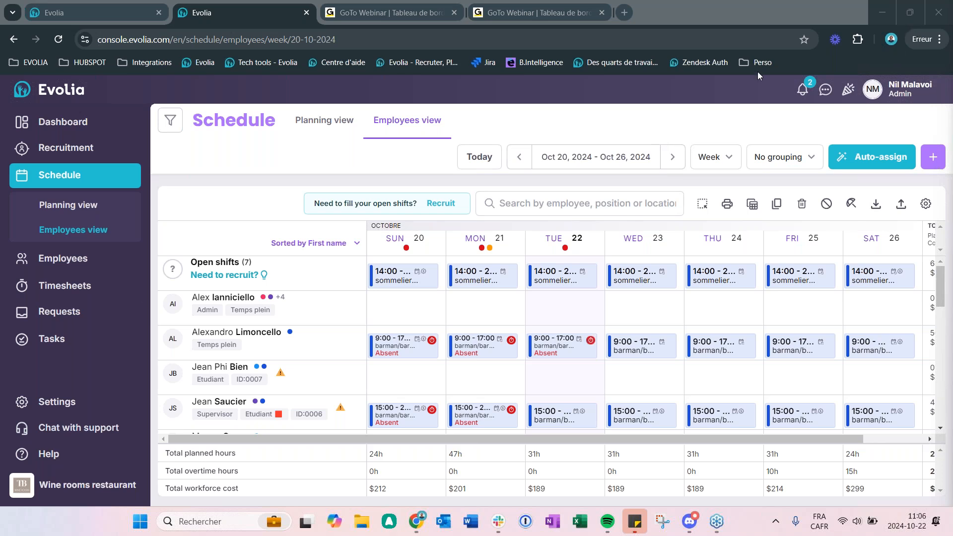
pyautogui.click(896, 90)
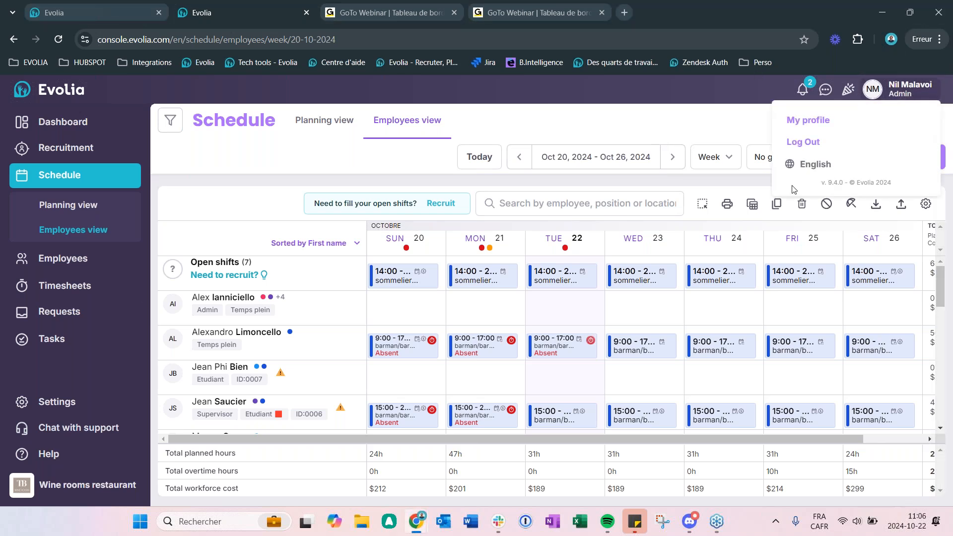
pyautogui.click(817, 164)
pyautogui.click(867, 189)
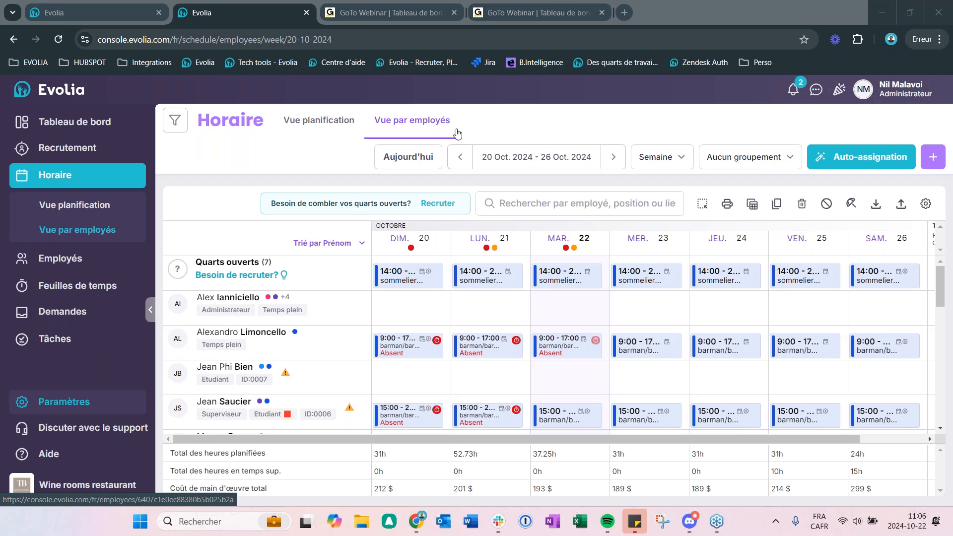
# Step: Open evolia.com in a new tab, switch the site to French and go to its Webinaires page
pyautogui.click(624, 12)
pyautogui.write('evolia')
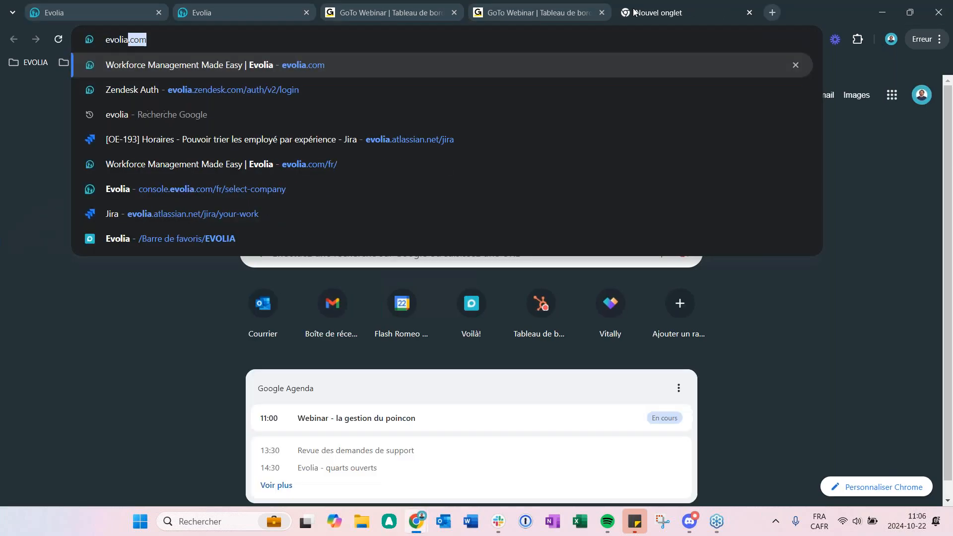
pyautogui.press('Return')
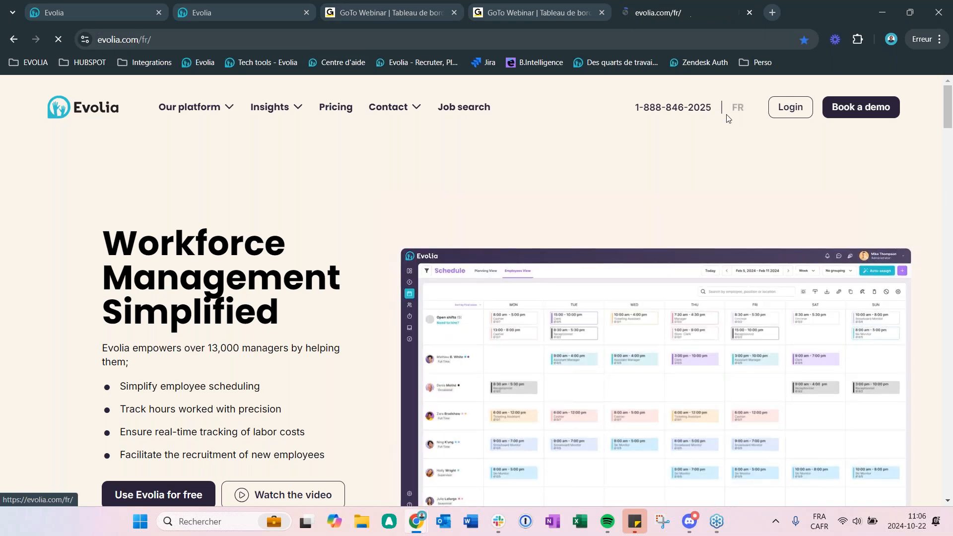
pyautogui.click(737, 114)
pyautogui.moveTo(201, 107)
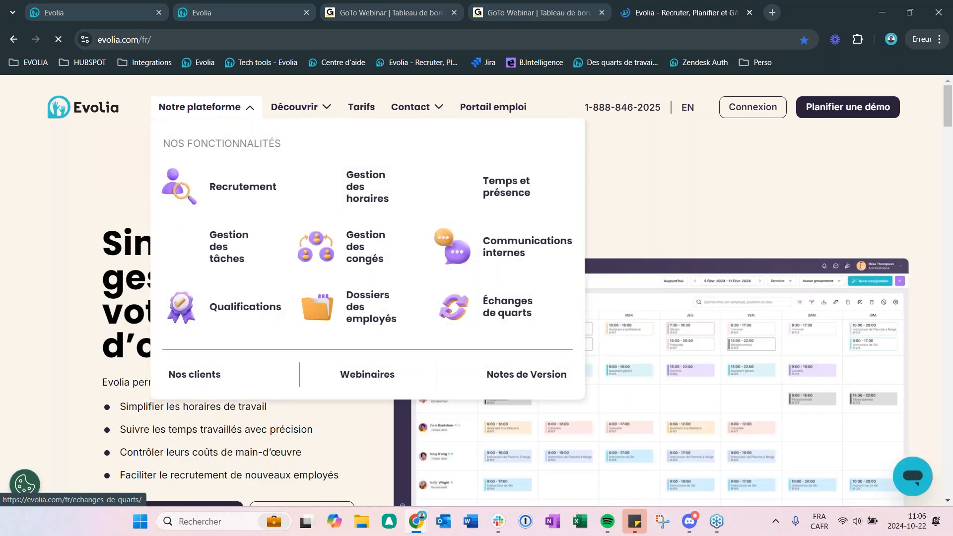
pyautogui.click(382, 384)
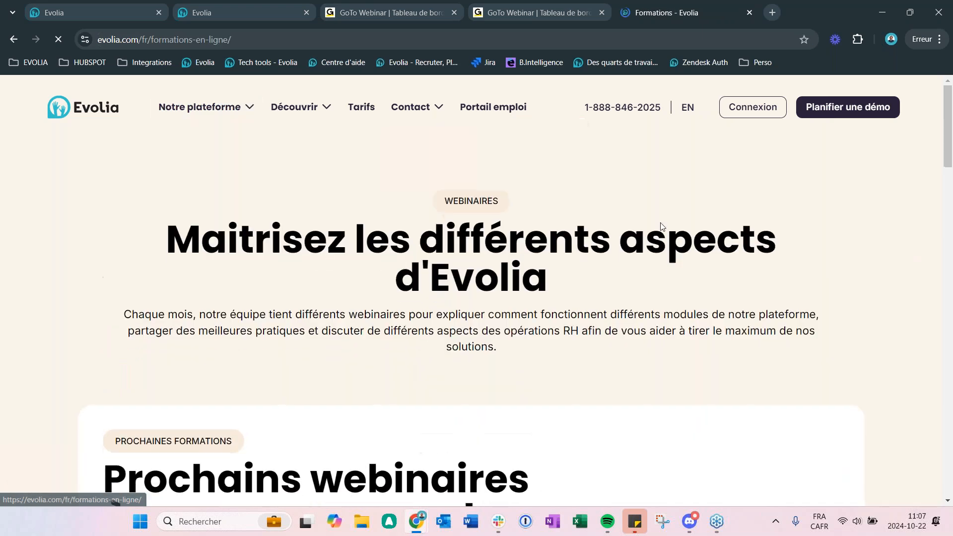
# Step: Review the upcoming webinars and past webinar recordings on the page, and close its tab
pyautogui.scroll(-3, 430, 358)
pyautogui.scroll(-4, 549, 298)
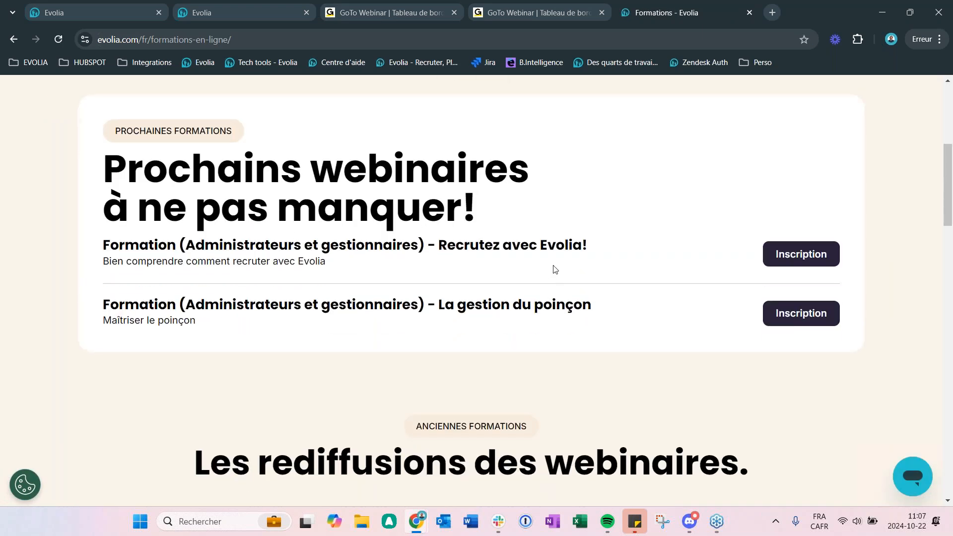
pyautogui.scroll(-1, 323, 292)
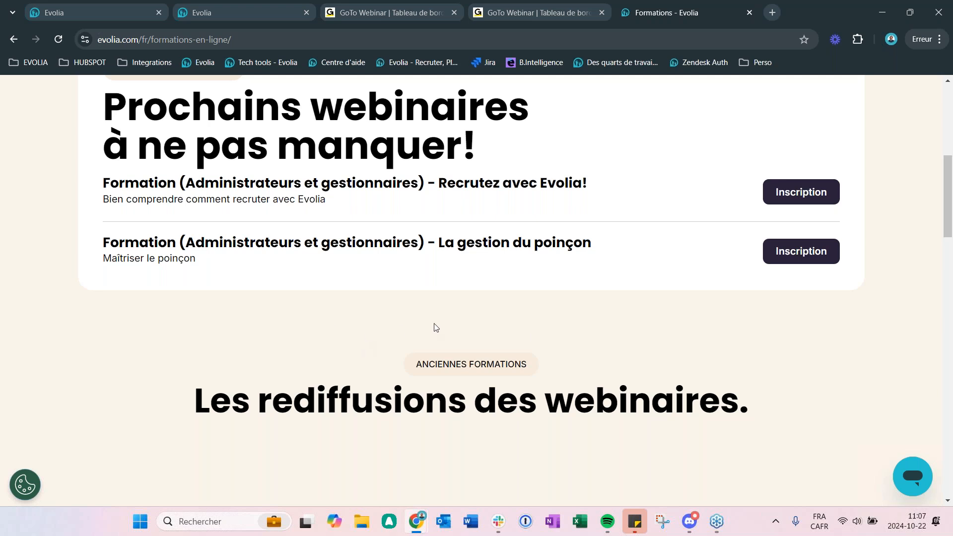
pyautogui.scroll(-4, 437, 327)
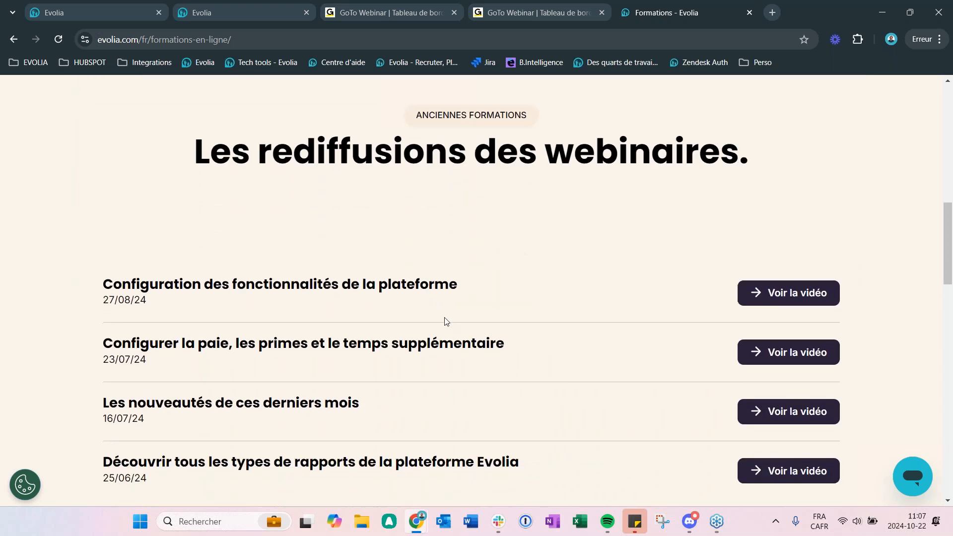
pyautogui.scroll(-2, 445, 322)
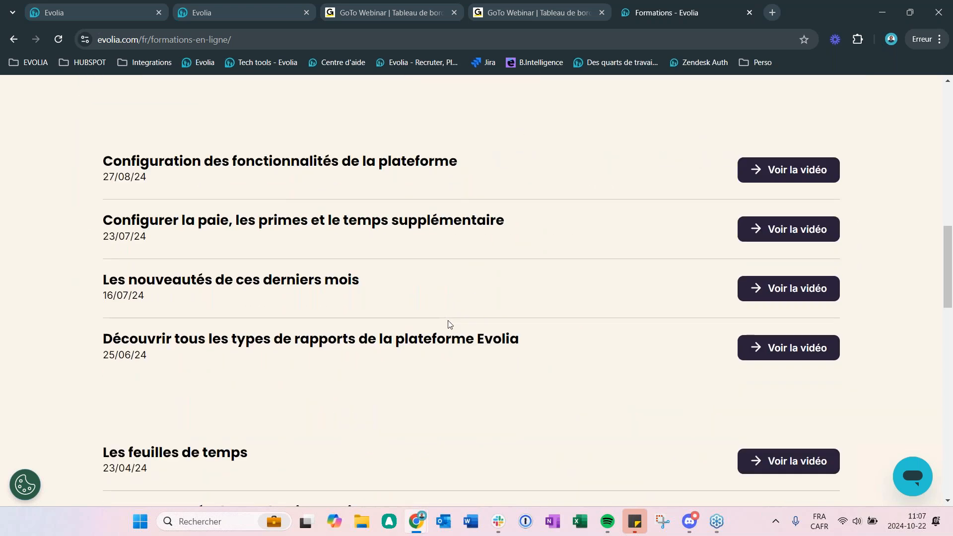
pyautogui.scroll(2, 454, 337)
pyautogui.scroll(10, 699, 150)
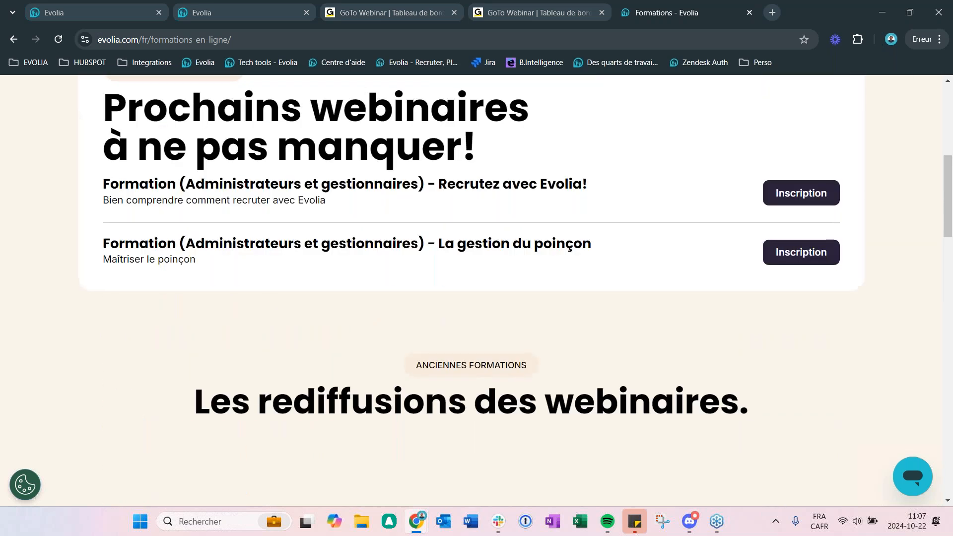
pyautogui.hotkey('ctrl', 'w')
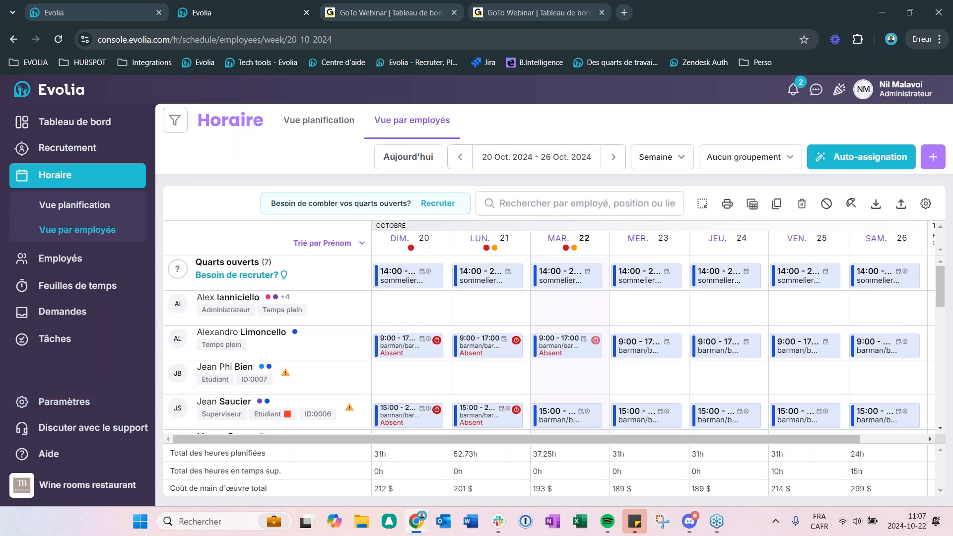
# Step: Open the Gestion du poinçon settings under Temps et présence and look over the page
pyautogui.click(55, 401)
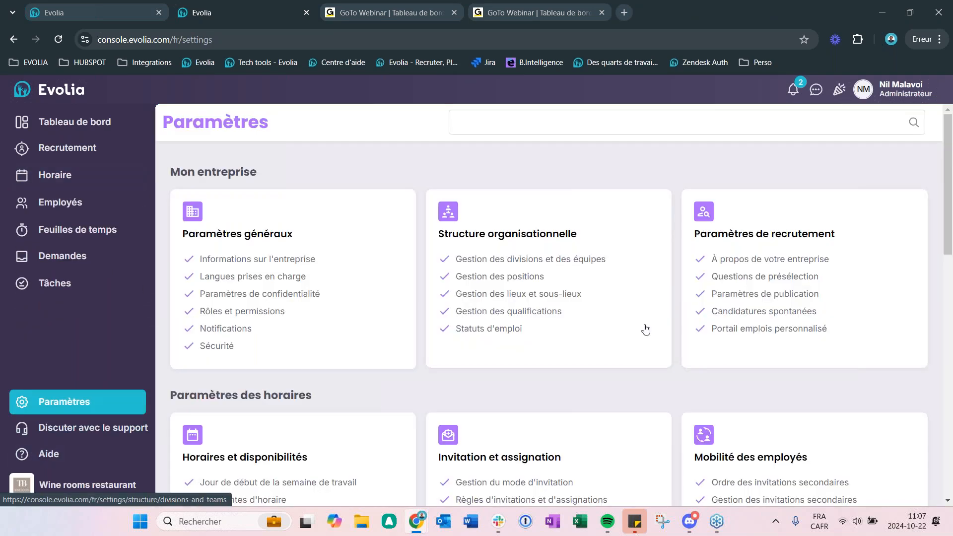
pyautogui.scroll(-7, 645, 329)
pyautogui.click(530, 292)
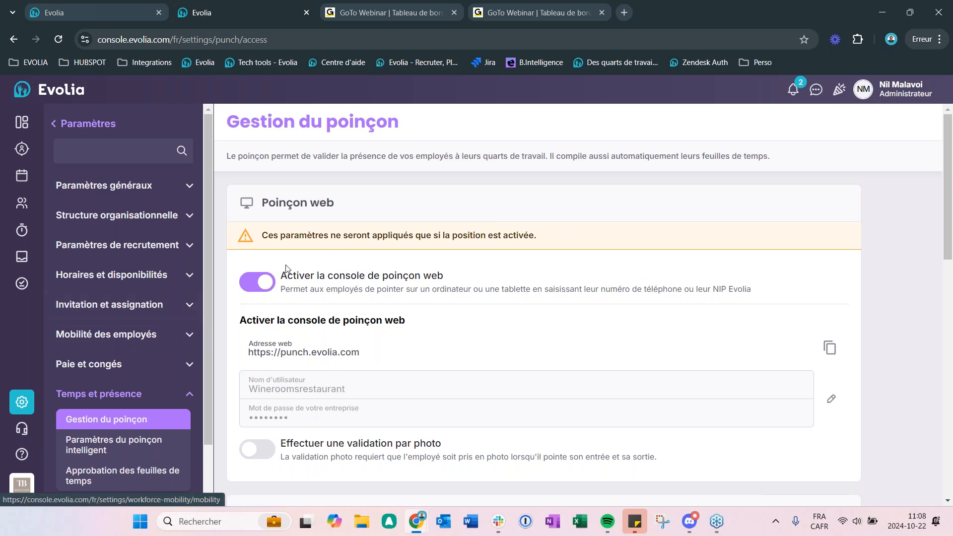
pyautogui.scroll(-1, 108, 302)
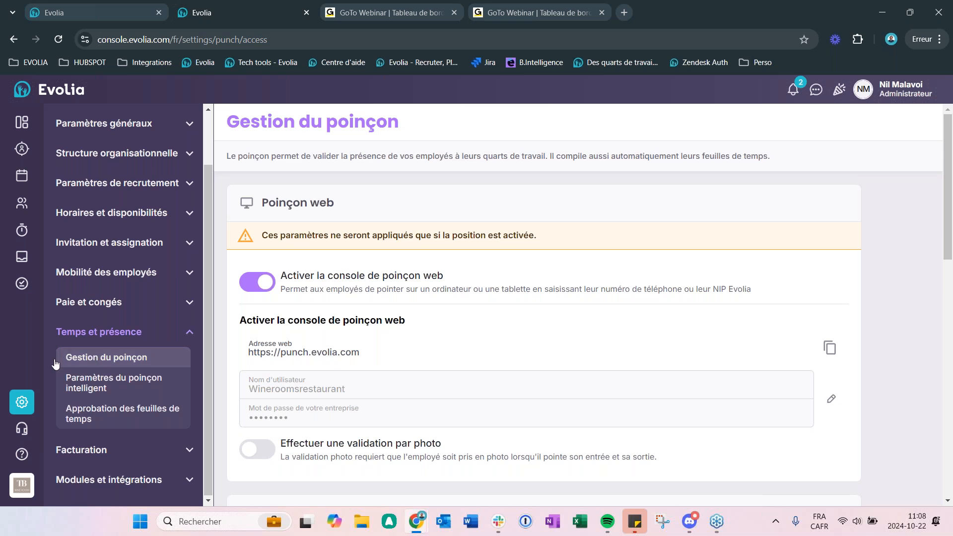
pyautogui.scroll(-1, 576, 391)
pyautogui.scroll(1, 575, 396)
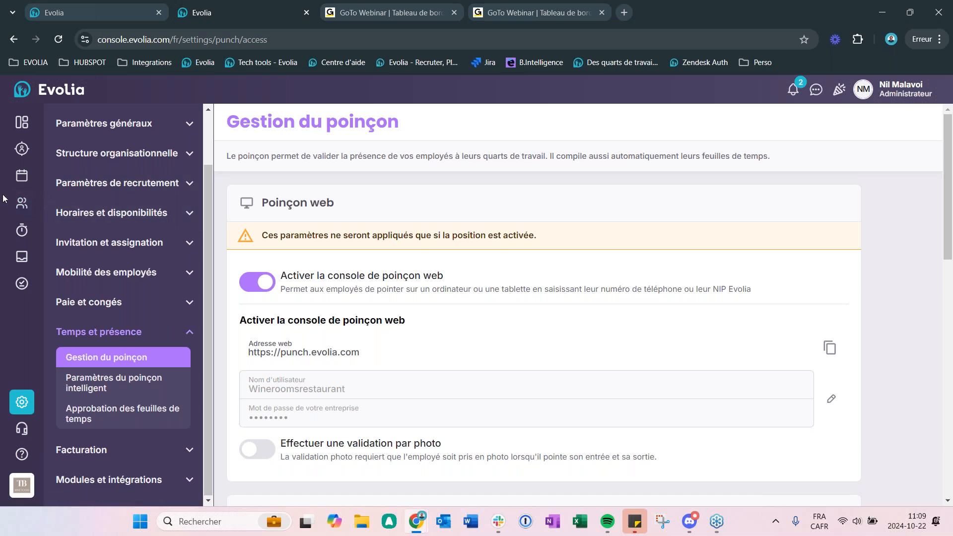
# Step: Open the employee record of the supervisor with Etudiant status and try to save a new punch PIN
pyautogui.click(22, 203)
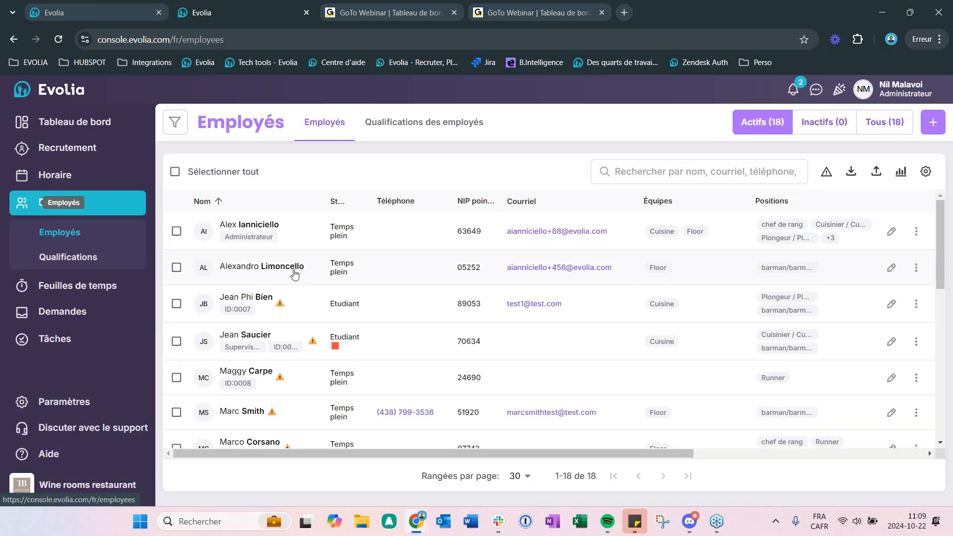
pyautogui.click(257, 330)
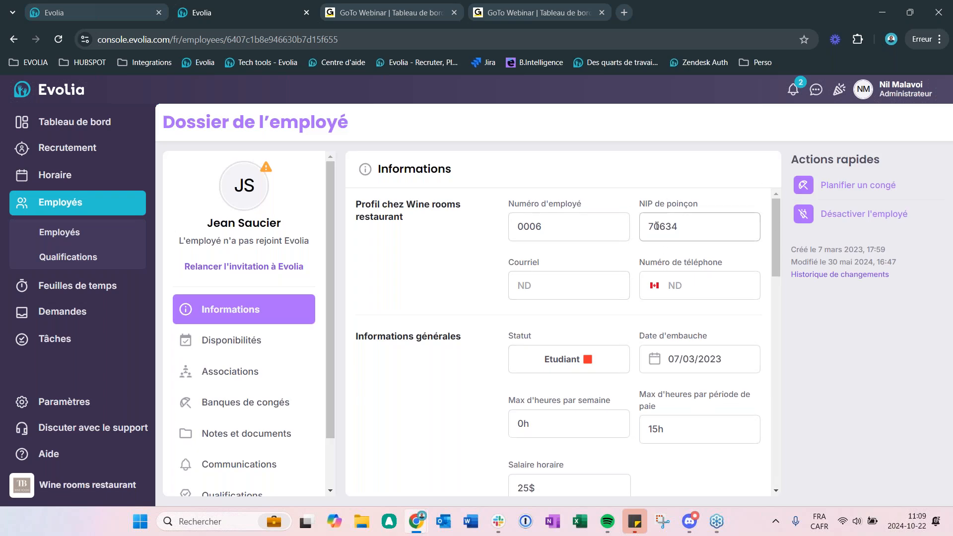
pyautogui.moveTo(698, 226); pyautogui.dragTo(637, 234)
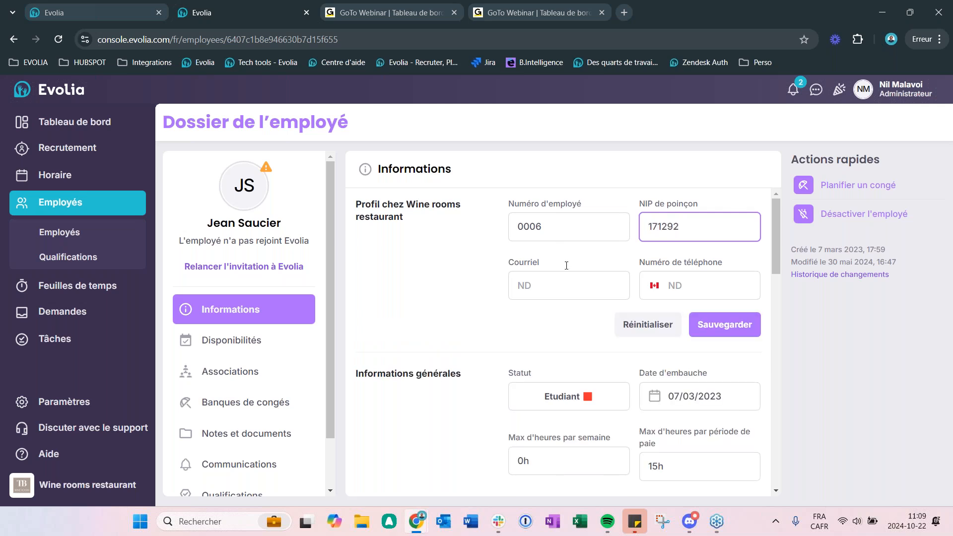
pyautogui.click(739, 331)
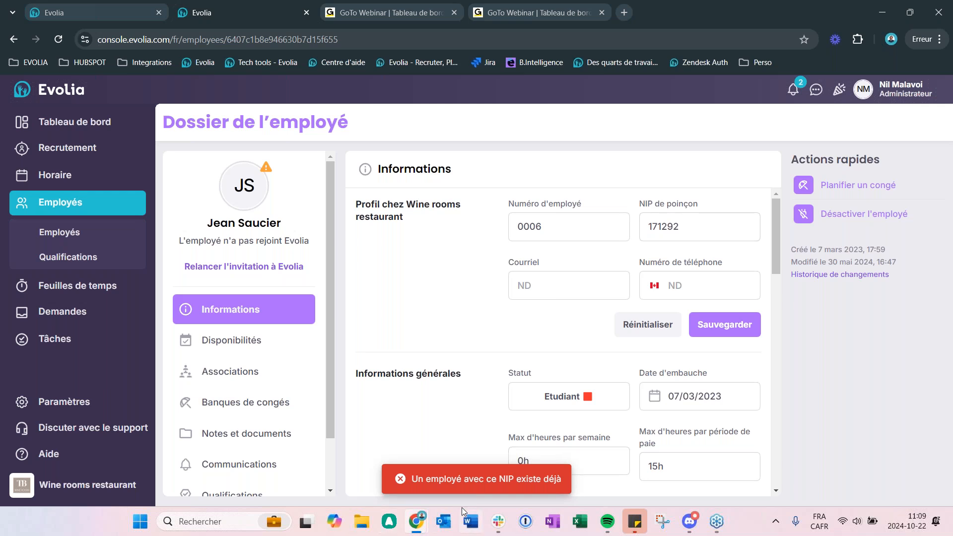
# Step: Replace the employee's NIP de poinçon with a different PIN and save the profile
pyautogui.doubleClick(695, 216)
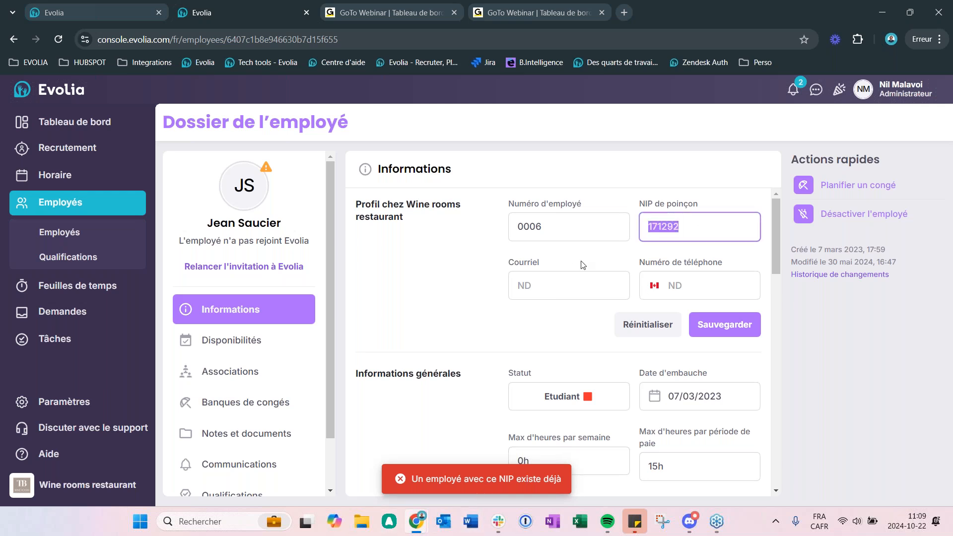
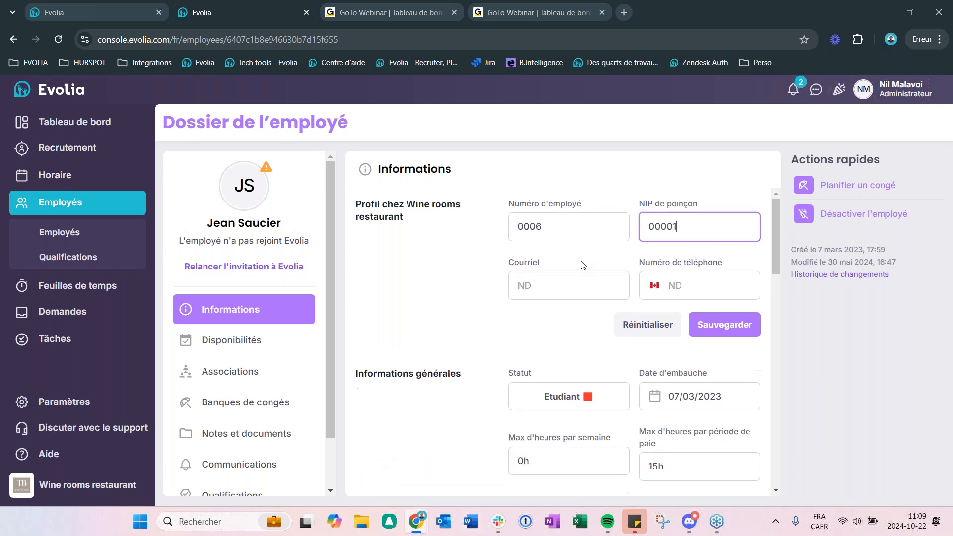
pyautogui.click(725, 324)
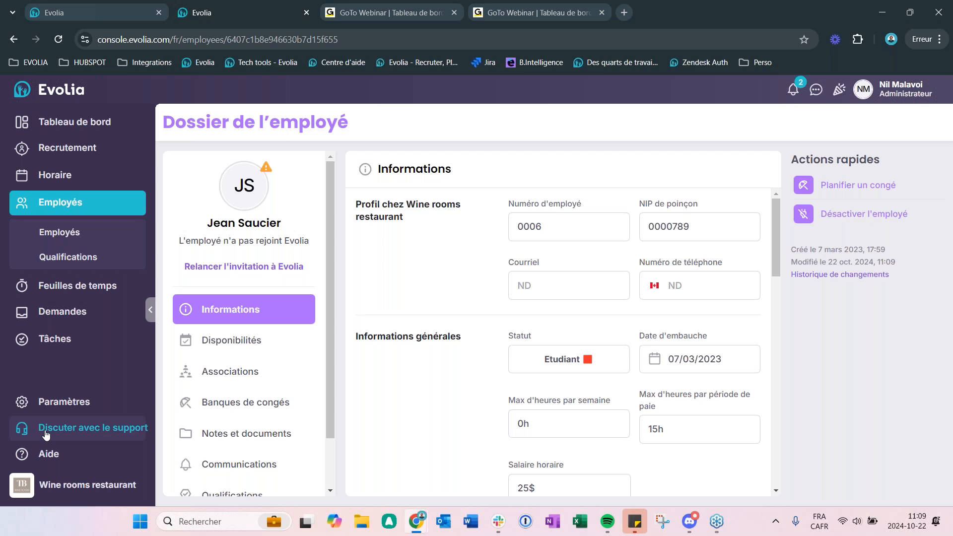
# Step: Return to the Gestion du poinçon settings, examine the web and mobile punch options, and reload the page
pyautogui.click(69, 401)
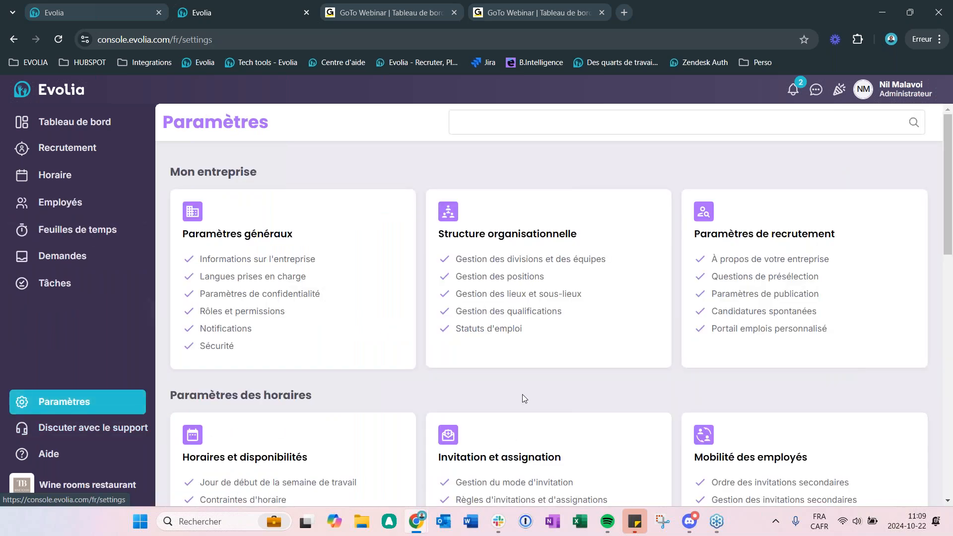
pyautogui.click(329, 320)
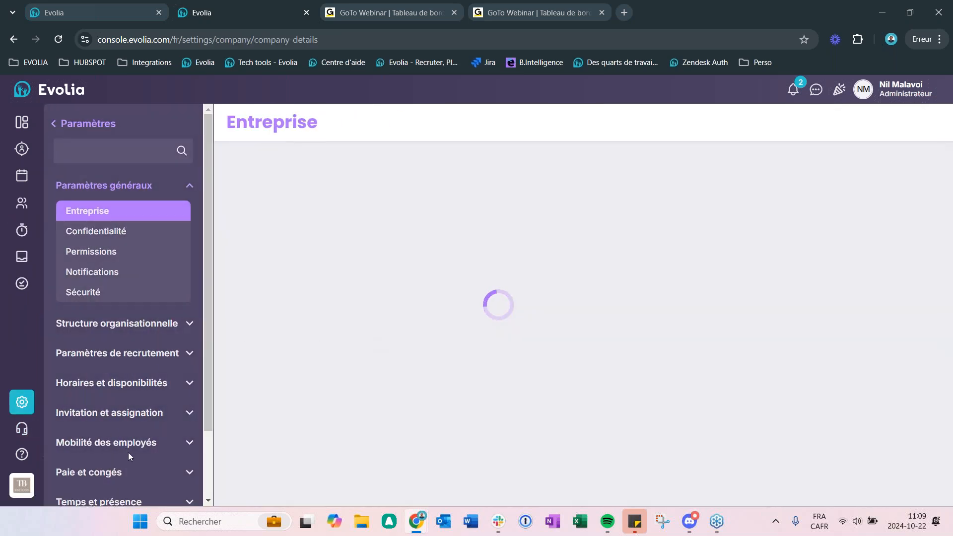
pyautogui.scroll(-2, 207, 398)
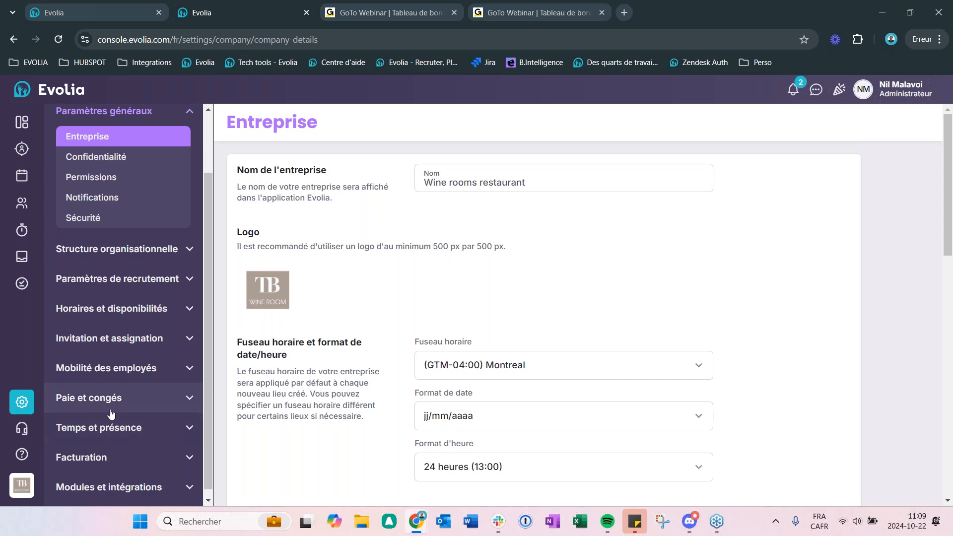
pyautogui.click(141, 422)
pyautogui.scroll(-3, 497, 357)
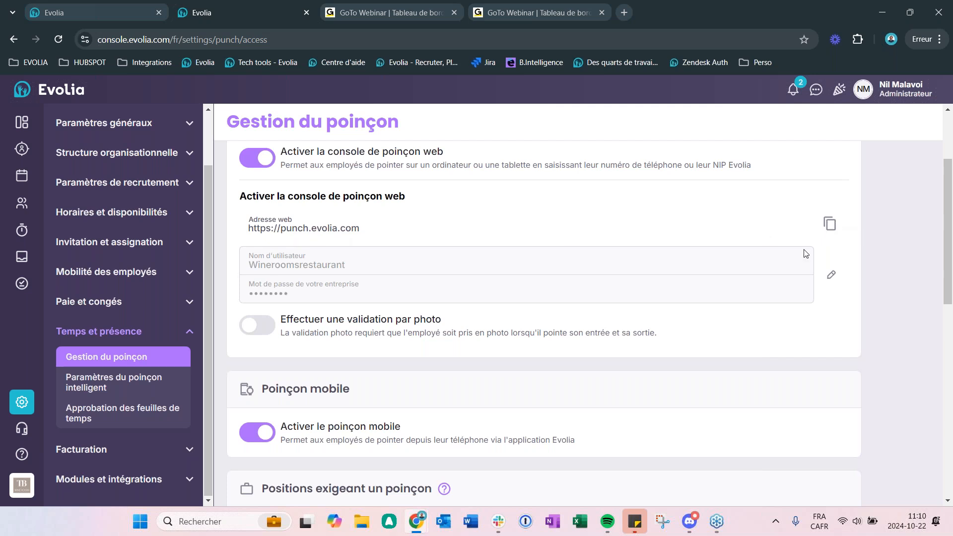
pyautogui.scroll(3, 844, 301)
pyautogui.click(60, 41)
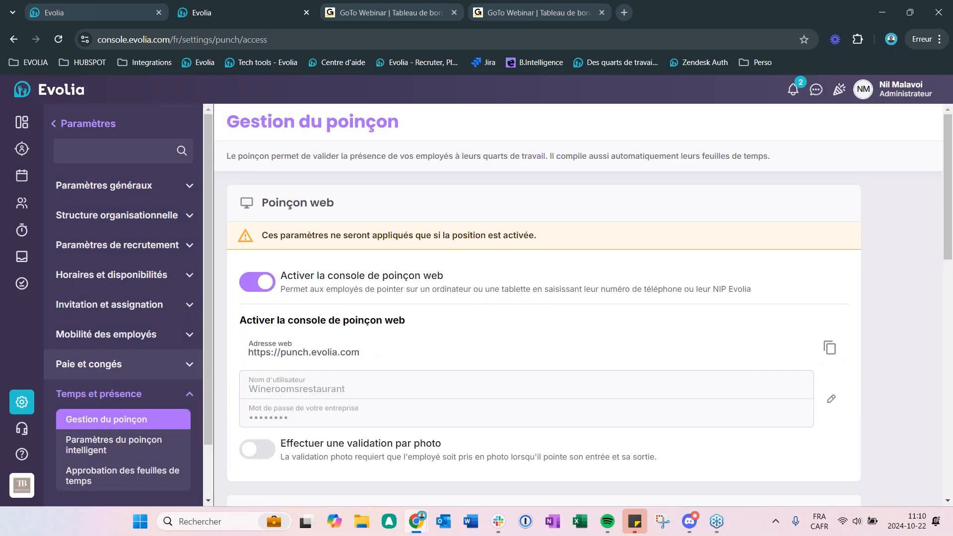
# Step: Open a new private browsing window
pyautogui.click(624, 12)
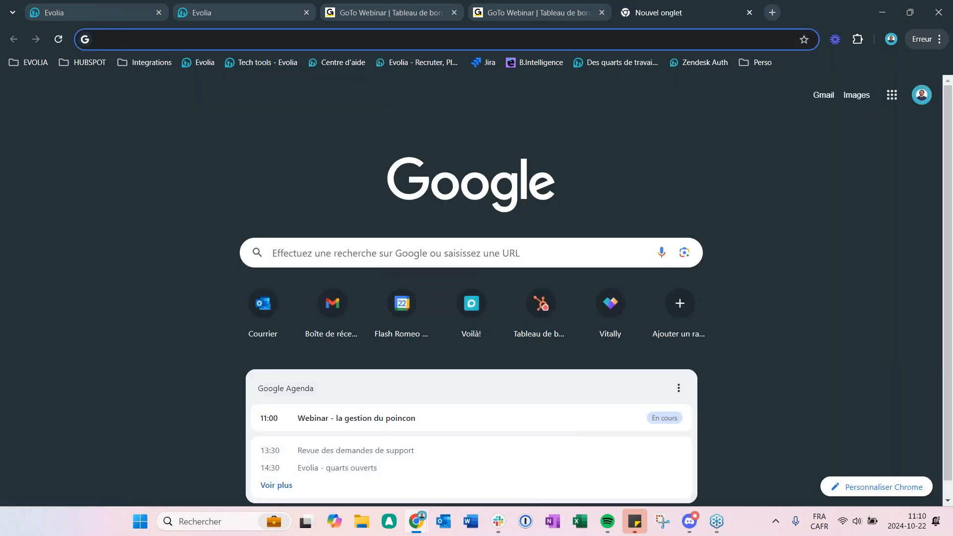
pyautogui.click(938, 40)
pyautogui.click(747, 123)
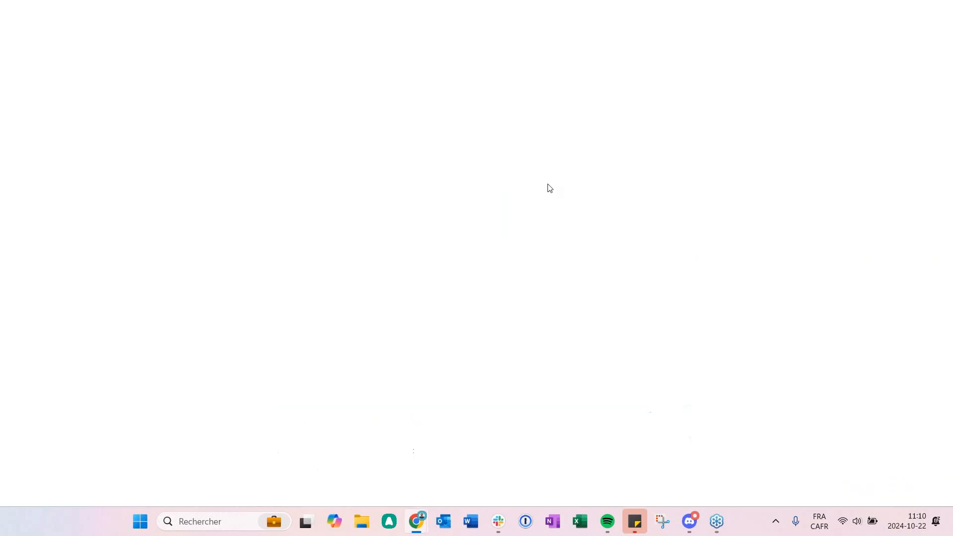
pyautogui.write('ht')
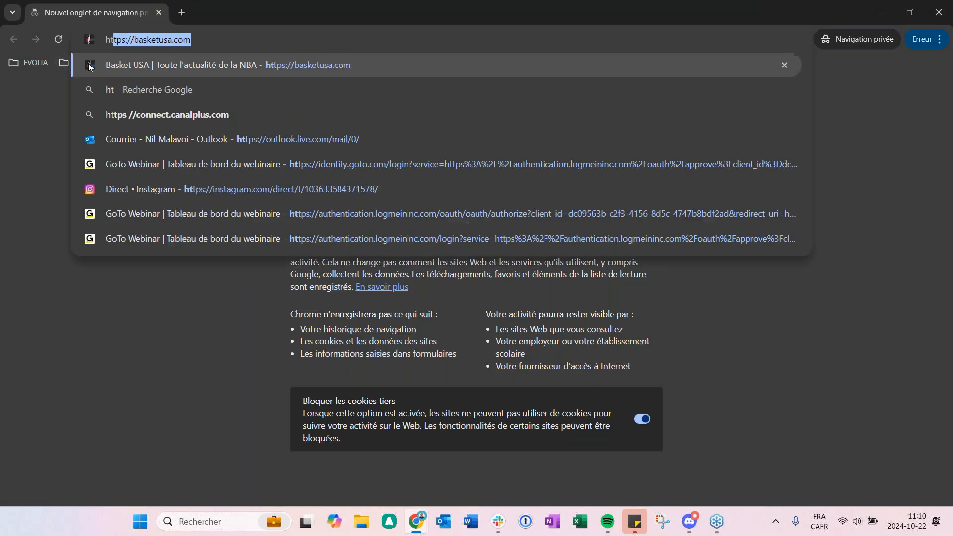
pyautogui.write('tps')
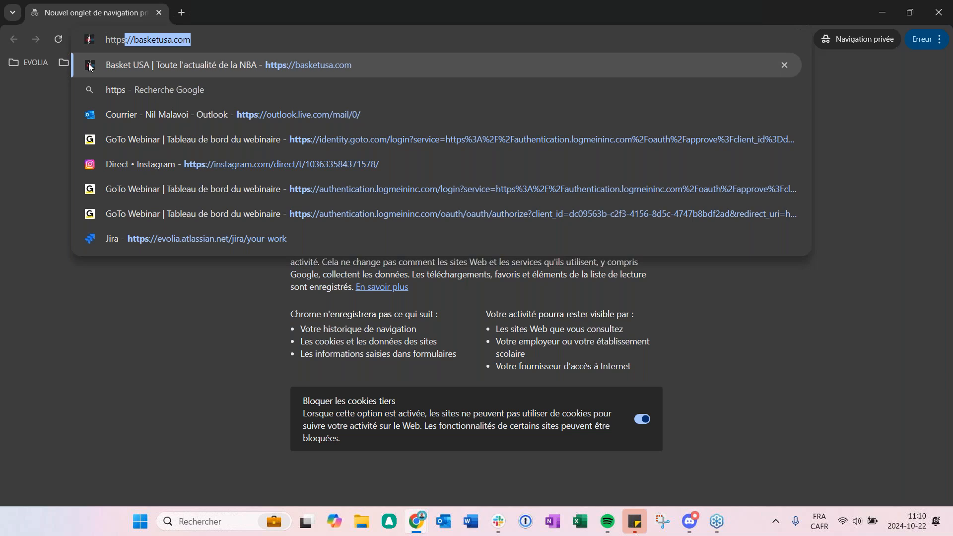
pyautogui.write(':ÉÉ')
pyautogui.press('BackSpace')
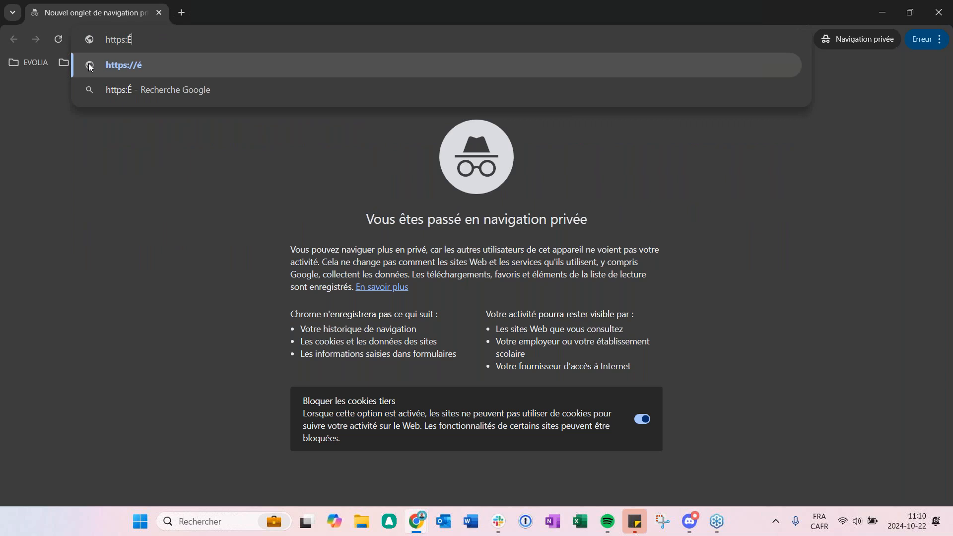
pyautogui.press('BackSpace')
pyautogui.write('//evoli')
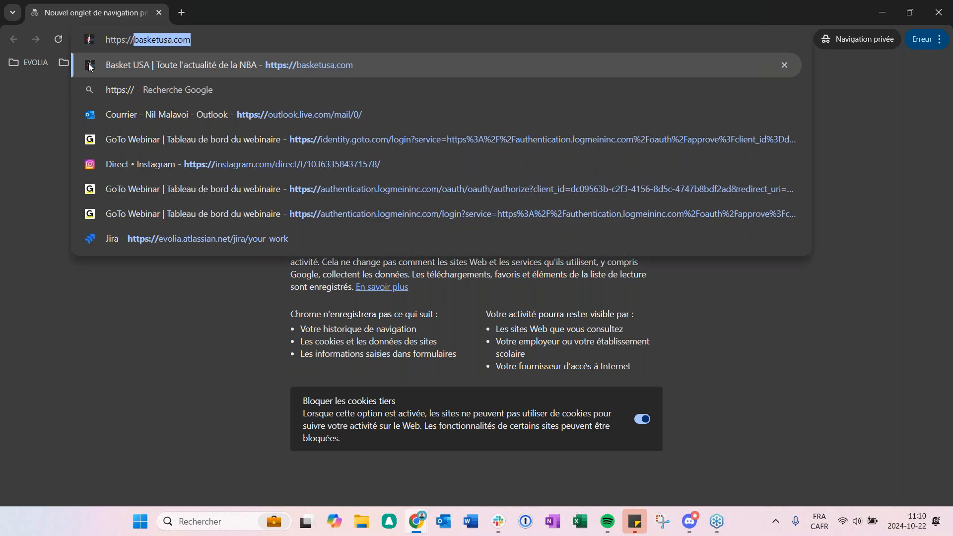
pyautogui.press('BackSpace')
pyautogui.press('BackSpace')
pyautogui.press('BackSpace')
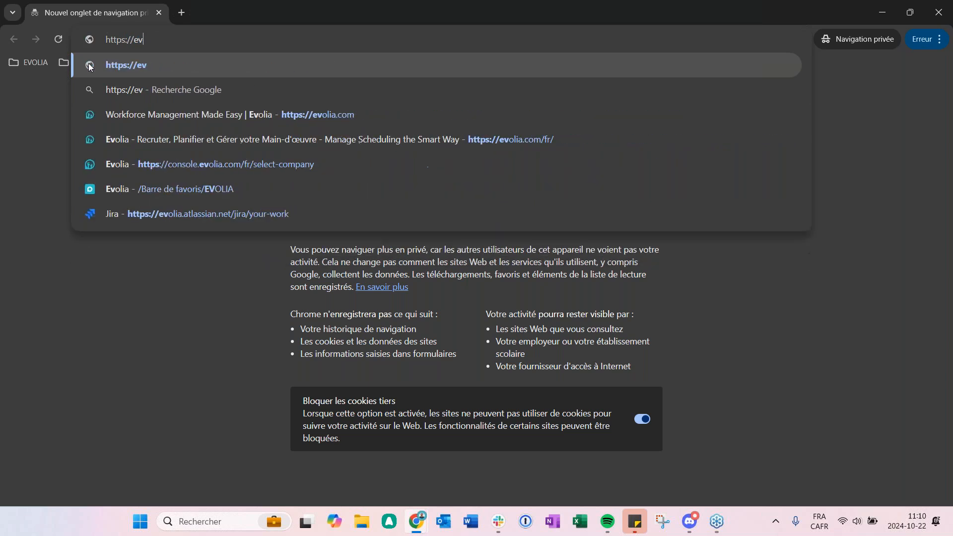
pyautogui.press('BackSpace')
pyautogui.write('punch.e')
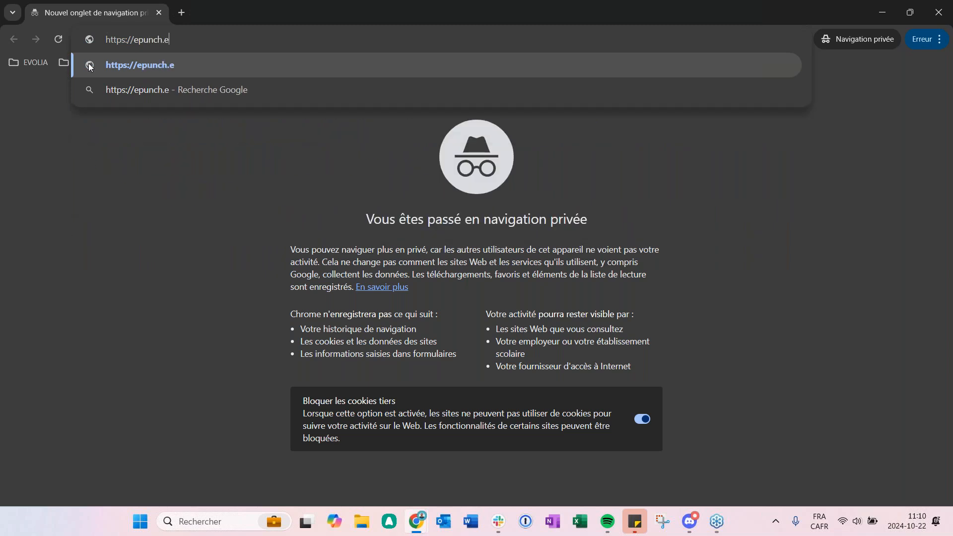
pyautogui.write('volia.com')
pyautogui.press('Return')
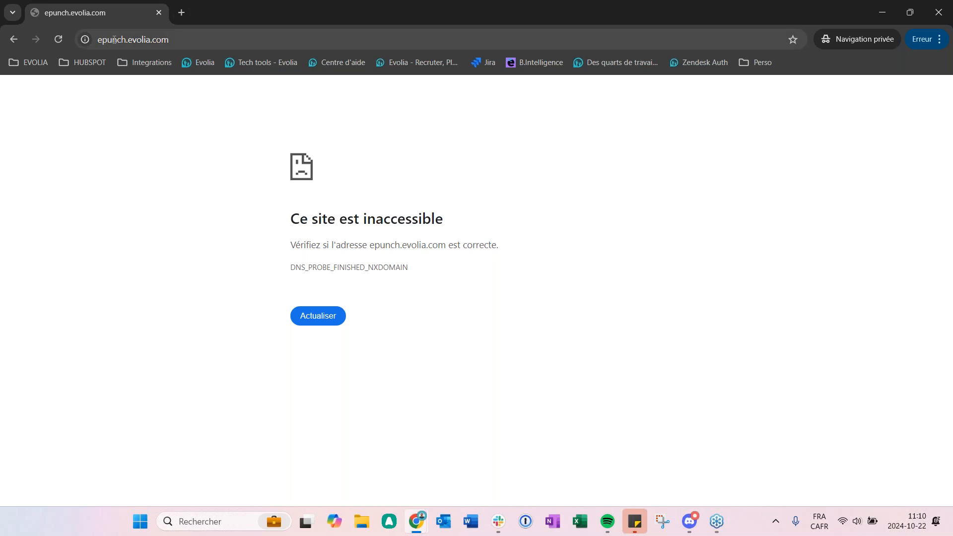
# Step: Return to the Gestion du poinçon settings and try to unlock the web punch console credentials by entering the account password
pyautogui.click(889, 11)
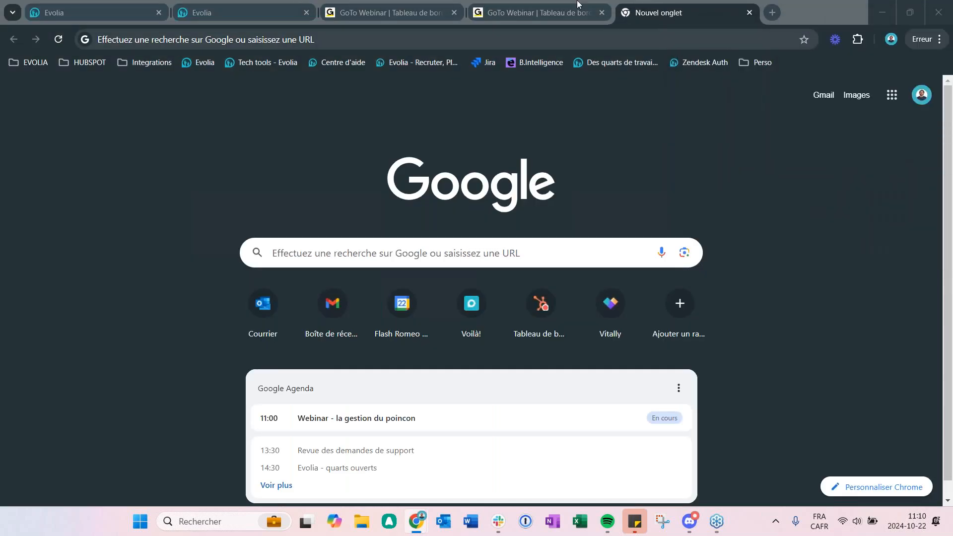
pyautogui.click(177, 8)
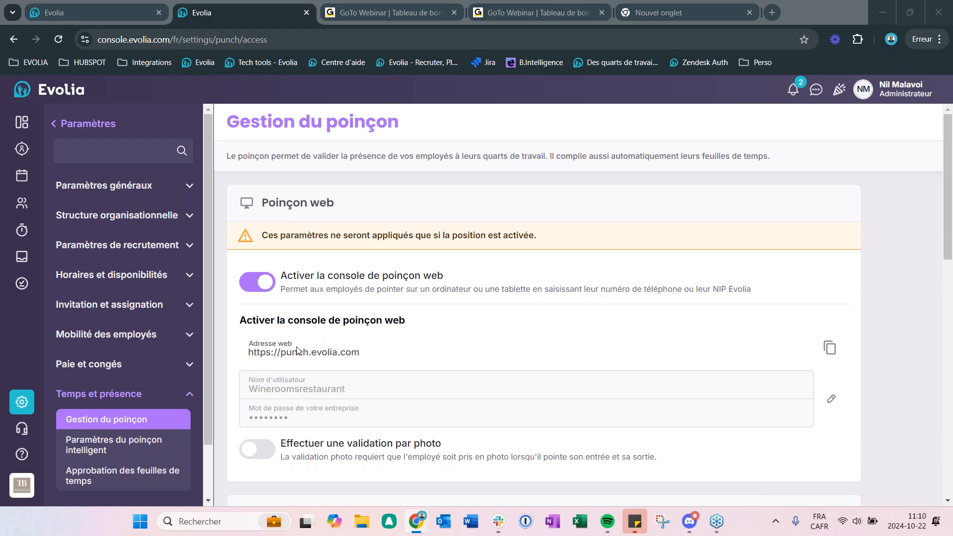
pyautogui.click(828, 400)
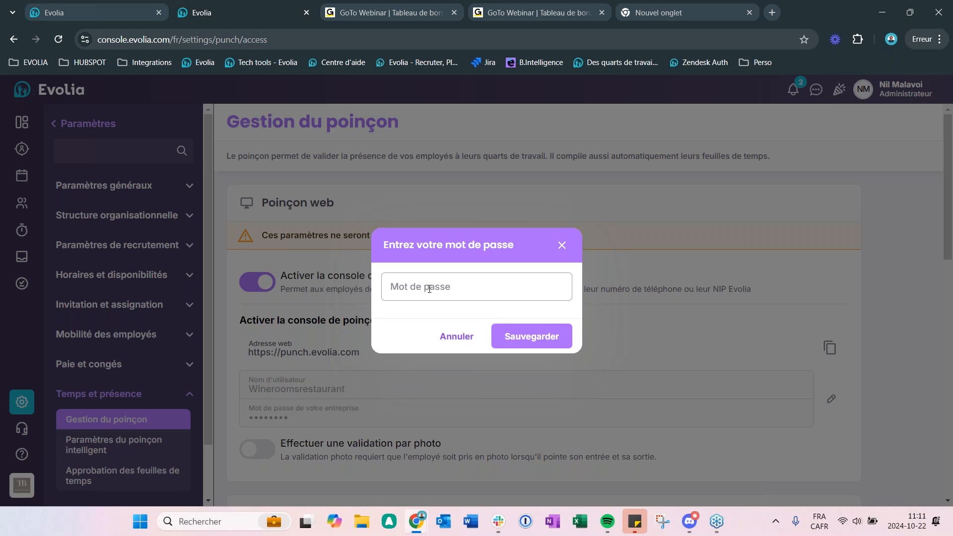
pyautogui.click(461, 283)
pyautogui.write('•••••••')
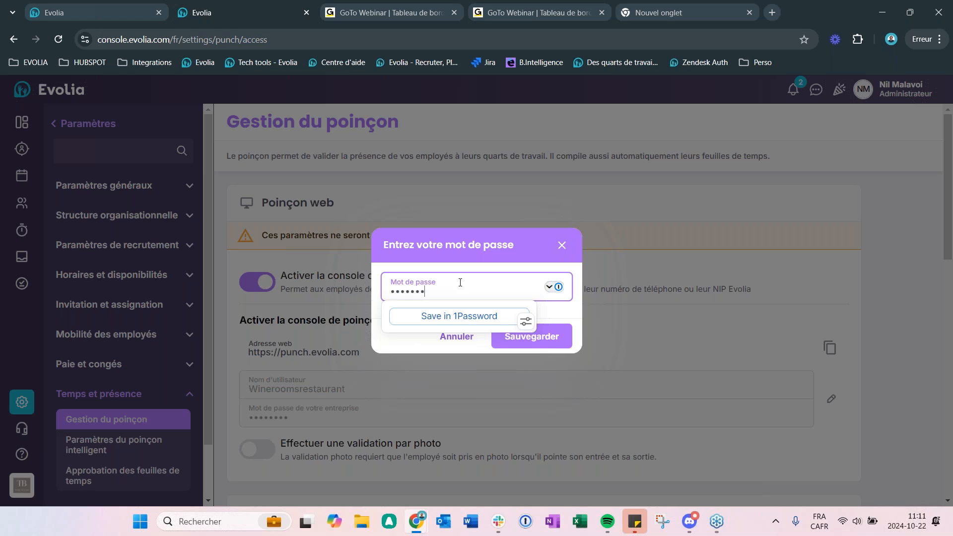
pyautogui.press('BackSpace')
pyautogui.press('BackSpace')
pyautogui.press('BackSpace')
pyautogui.press('BackSpace')
pyautogui.press('BackSpace')
pyautogui.press('BackSpace')
pyautogui.write('•••••••••••')
pyautogui.press('Return')
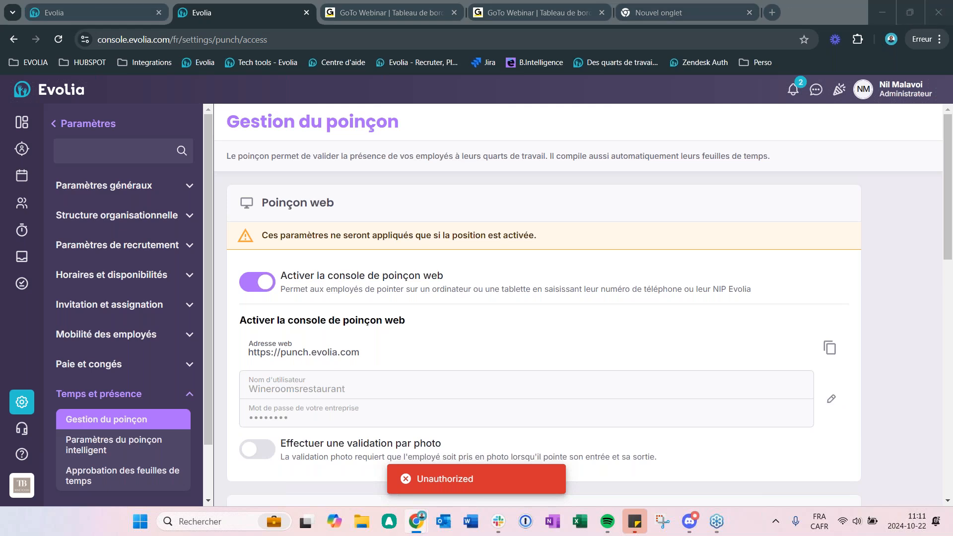
# Step: Load the copied web console address in a new regular tab, look at the PIN entry page, and close that tab
pyautogui.click(772, 13)
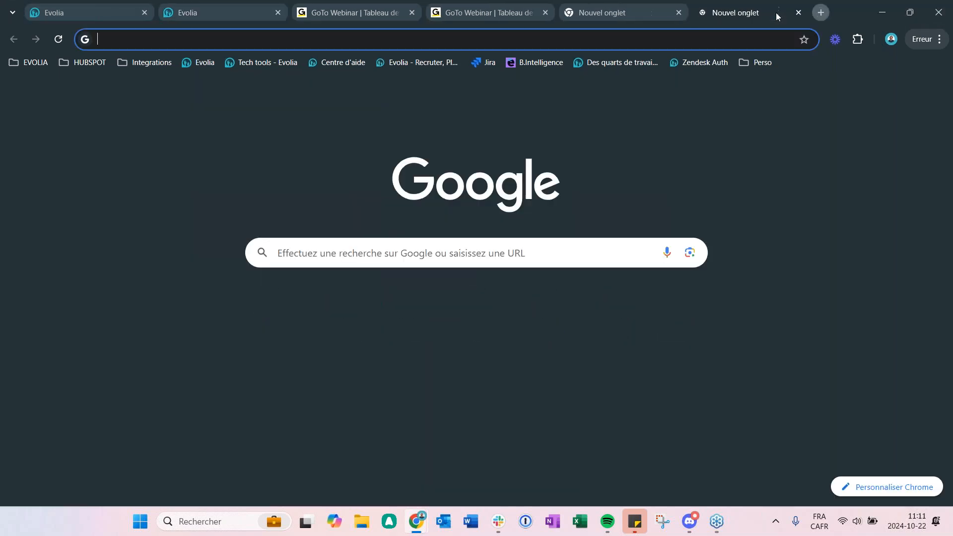
pyautogui.write('https://punch.evolia.com/auth/login')
pyautogui.press('Return')
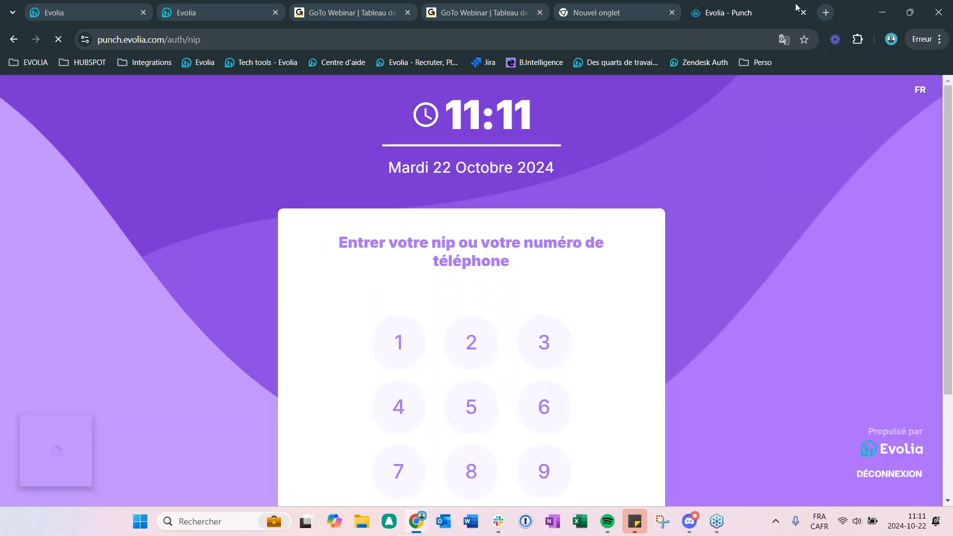
pyautogui.click(804, 12)
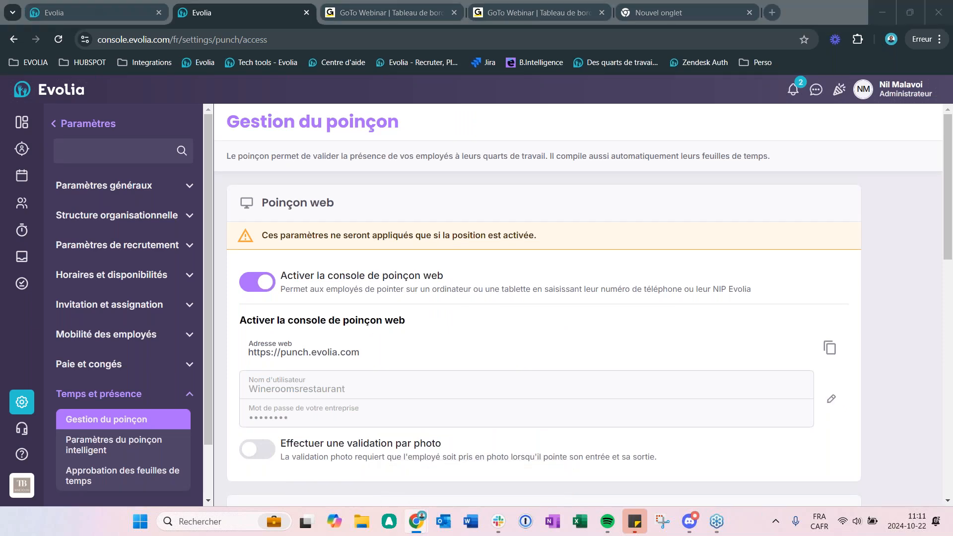
# Step: Bring up the punch.evolia.com login page in the private window, look it over, and minimize the window
pyautogui.moveTo(952, 100); pyautogui.dragTo(748, 31)
pyautogui.click(946, 30)
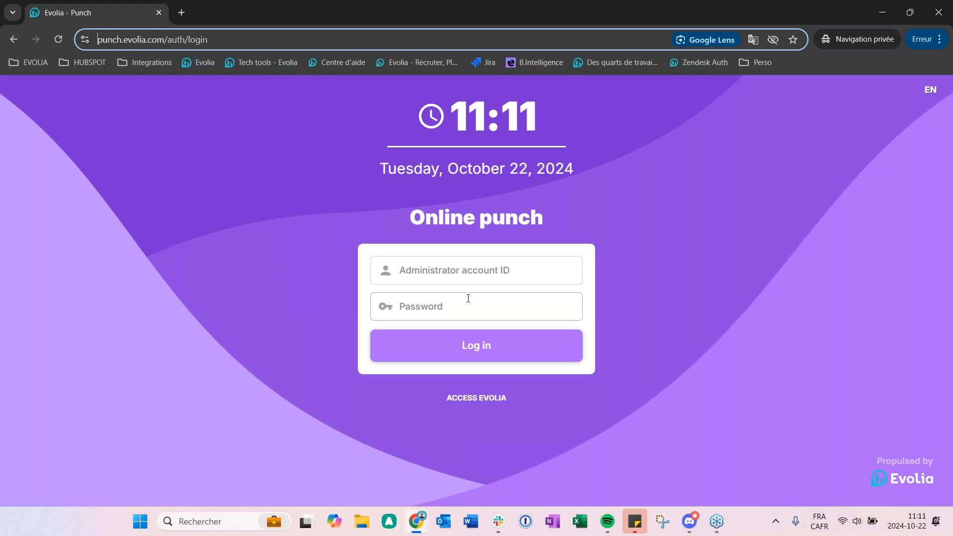
pyautogui.click(883, 12)
# Step: Examine the password prompt protecting the web console's username and company password, and dismiss it without entering anything
pyautogui.scroll(-3, 823, 346)
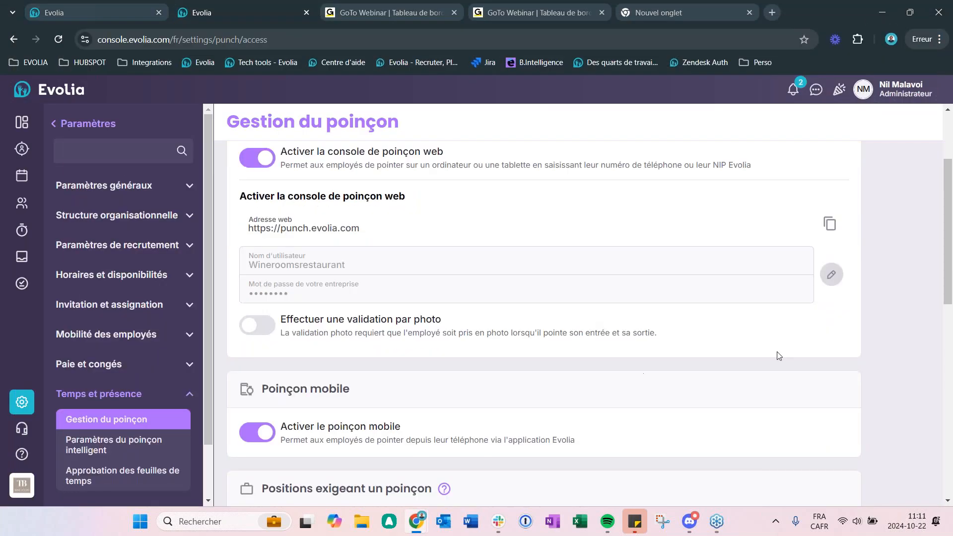
pyautogui.click(832, 276)
pyautogui.click(472, 286)
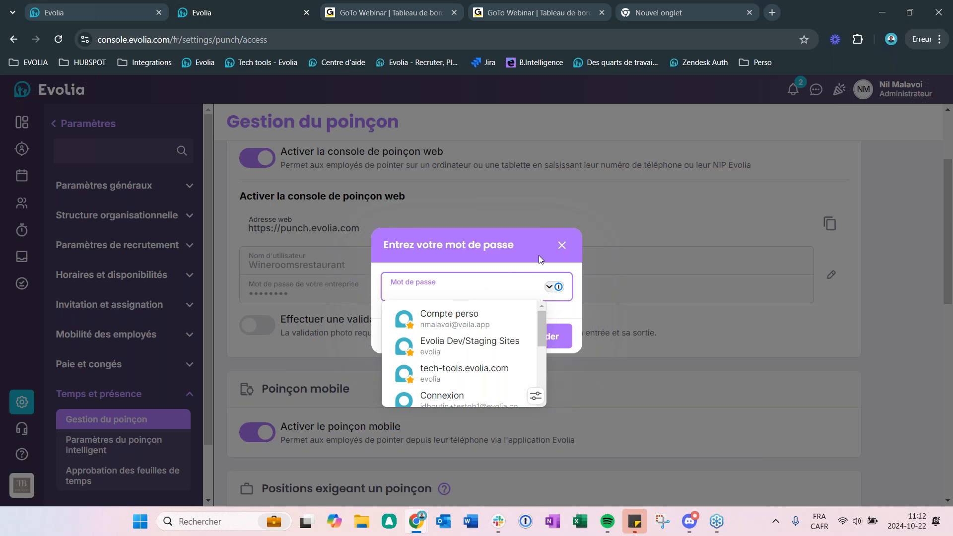
pyautogui.click(561, 245)
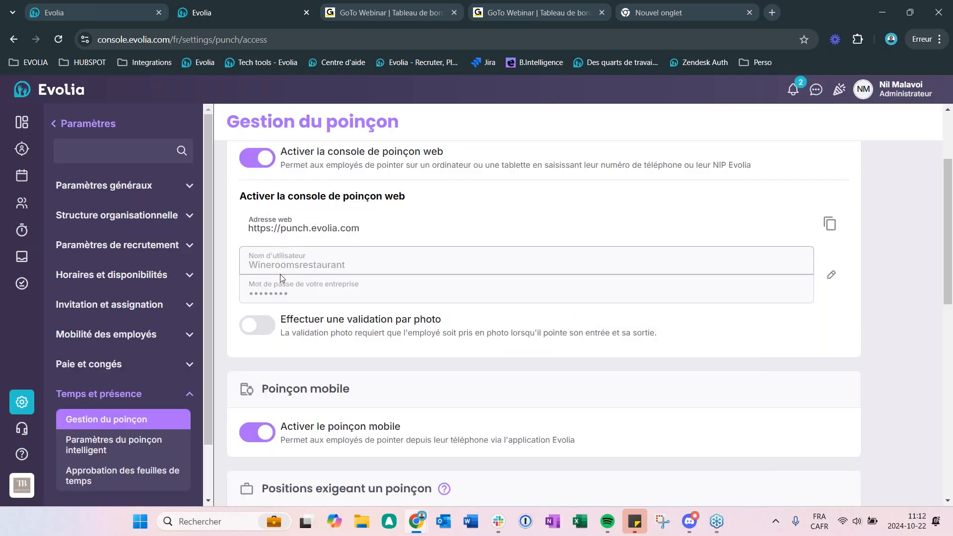
# Step: Switch to the private window to view the Online punch login fields, and return to the Gestion du poinçon settings
pyautogui.hotkey('alt', 'Tab')
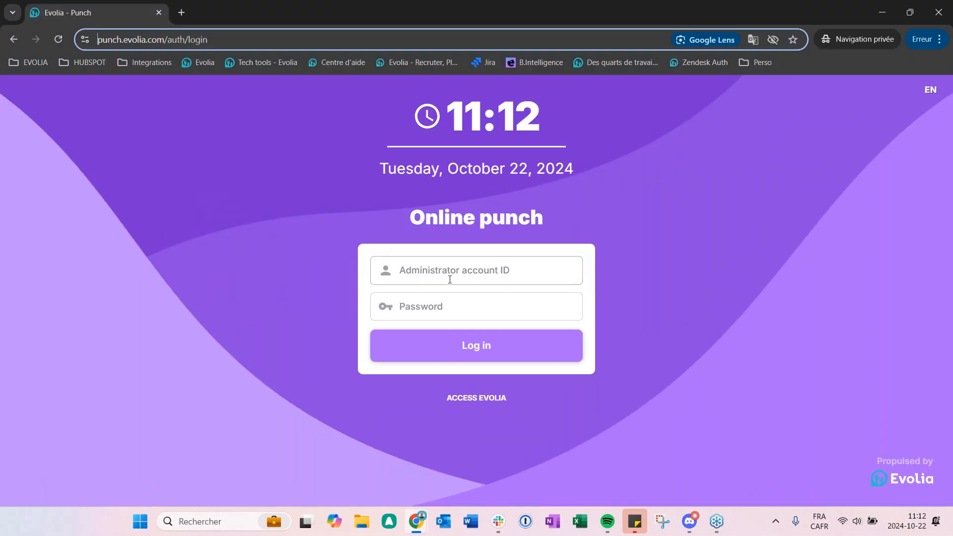
pyautogui.click(883, 12)
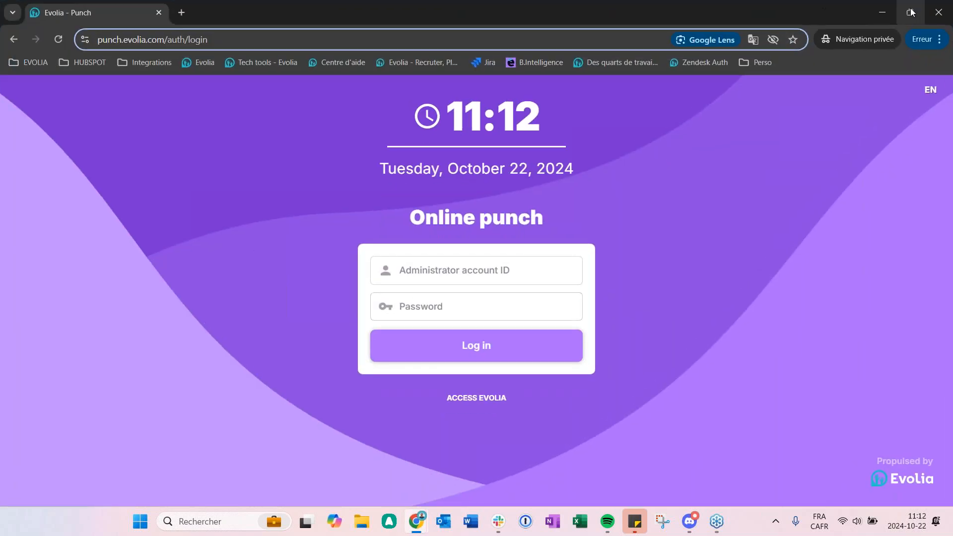
pyautogui.click(928, 17)
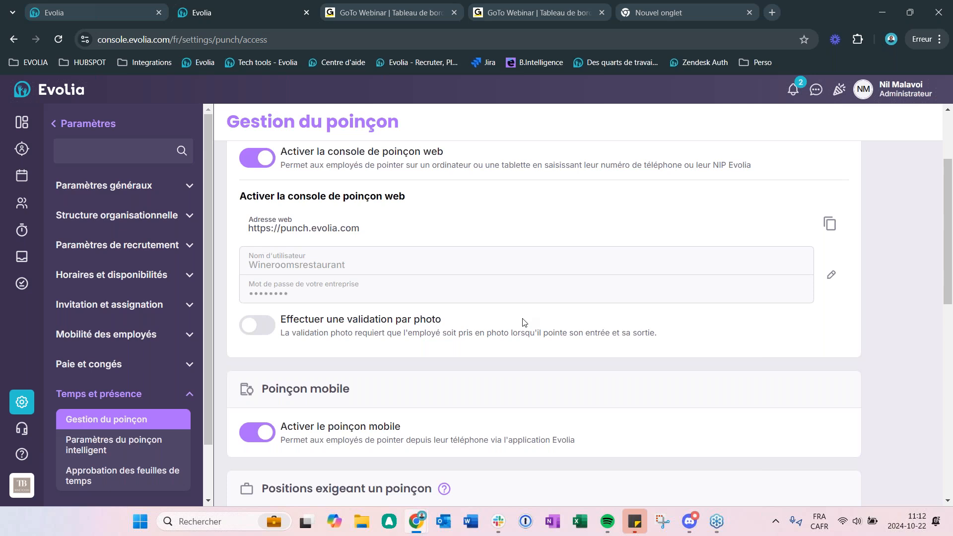
# Step: Review the web console credentials, photo validation, Poinçon mobile and Positions exigeant un poinçon sections of the settings page
pyautogui.scroll(-2, 503, 298)
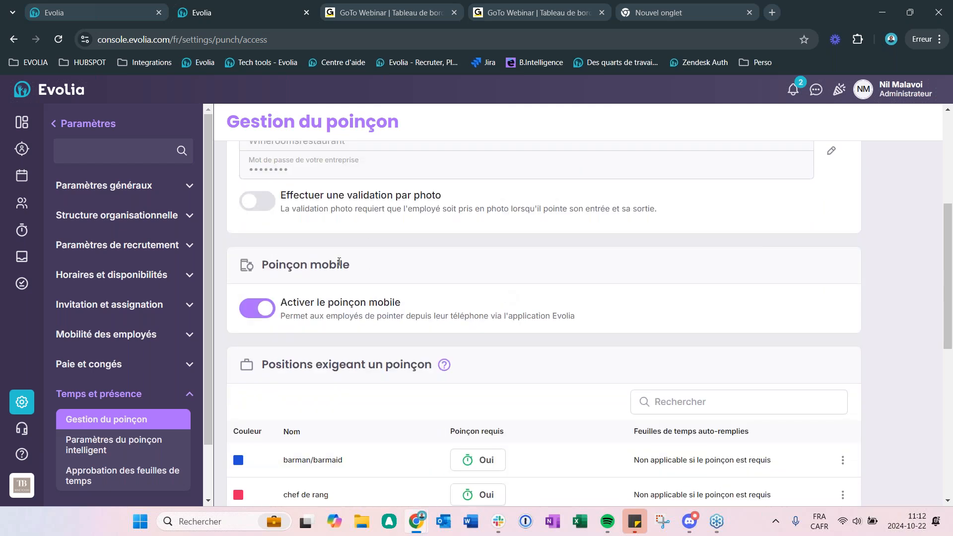
pyautogui.scroll(2, 339, 261)
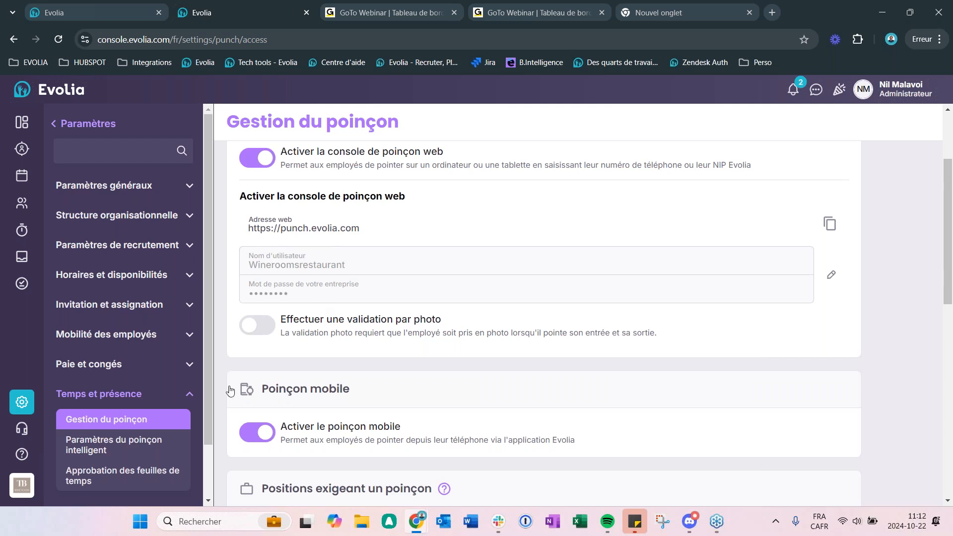
pyautogui.scroll(-3, 351, 334)
pyautogui.scroll(4, 353, 343)
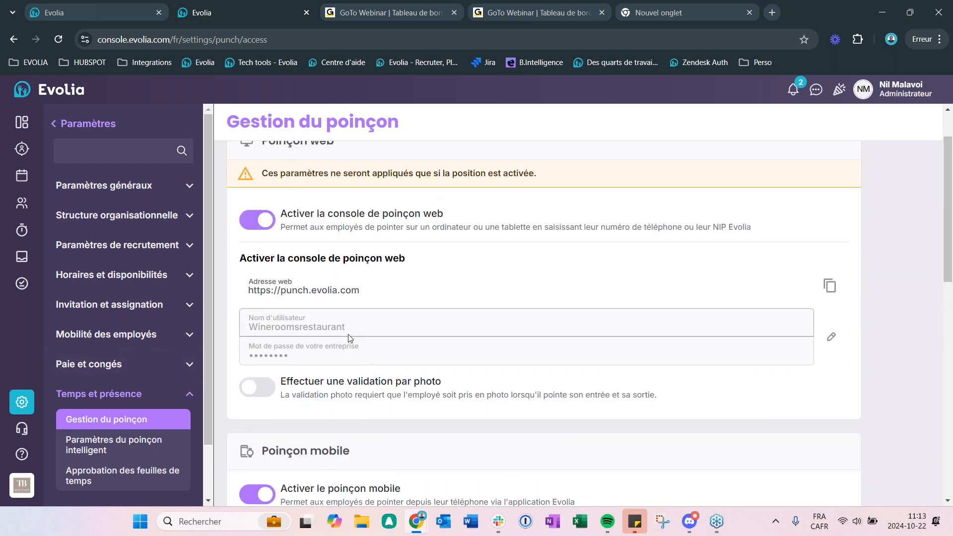
pyautogui.scroll(-3, 351, 338)
pyautogui.scroll(-1, 406, 333)
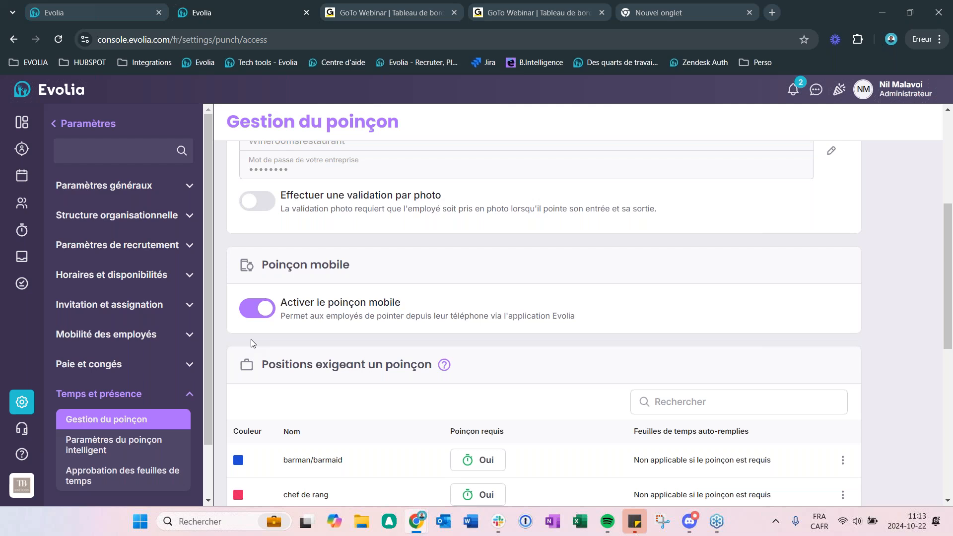
# Step: Switch to Slack, compare the two mobile punch screenshots showing the shift timer and the GPS position alert, and close the image viewer
pyautogui.hotkey('alt', 'Tab')
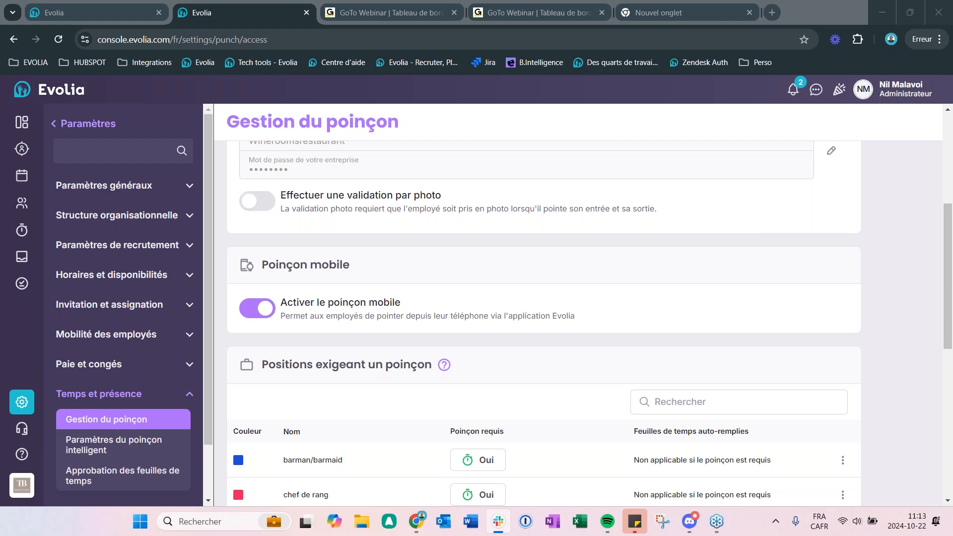
pyautogui.moveTo(952, 89); pyautogui.dragTo(449, 1)
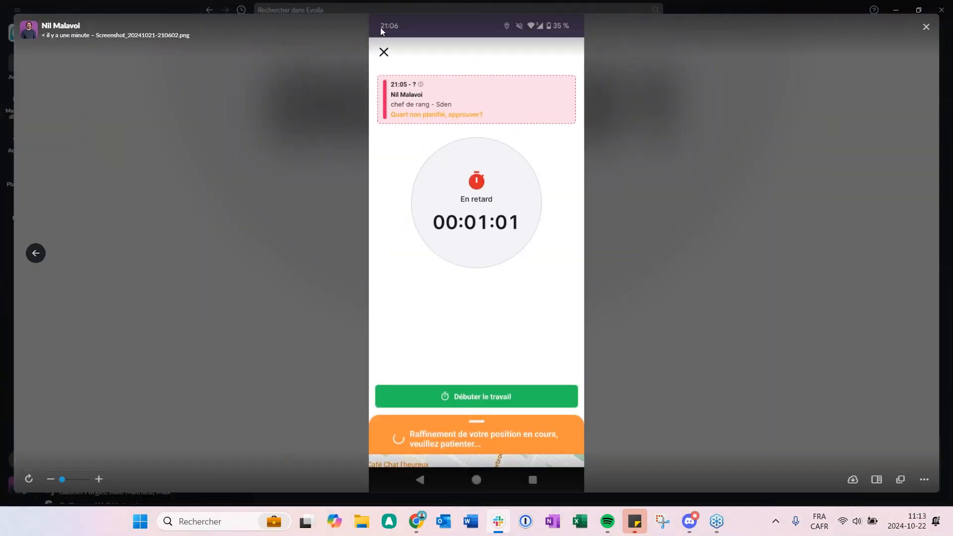
pyautogui.click(39, 257)
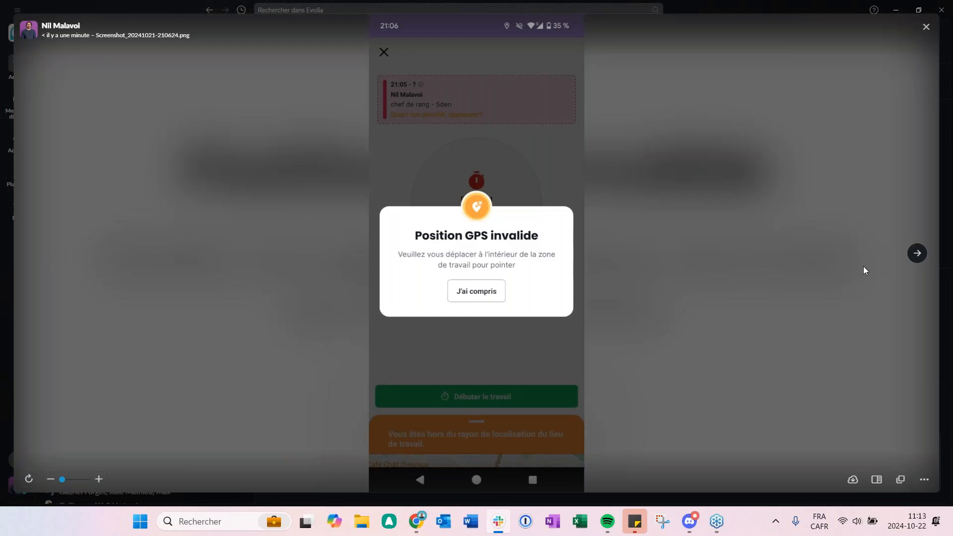
pyautogui.click(923, 258)
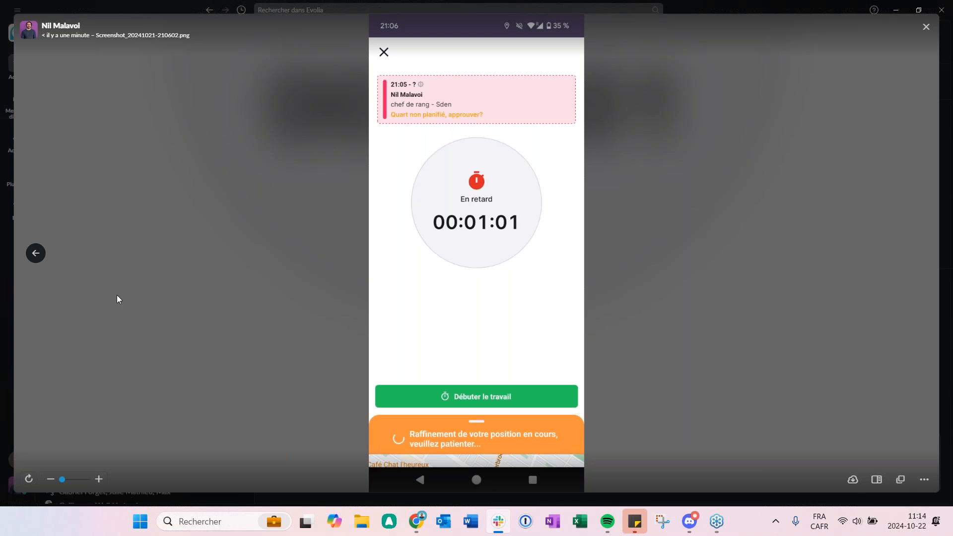
pyautogui.click(43, 258)
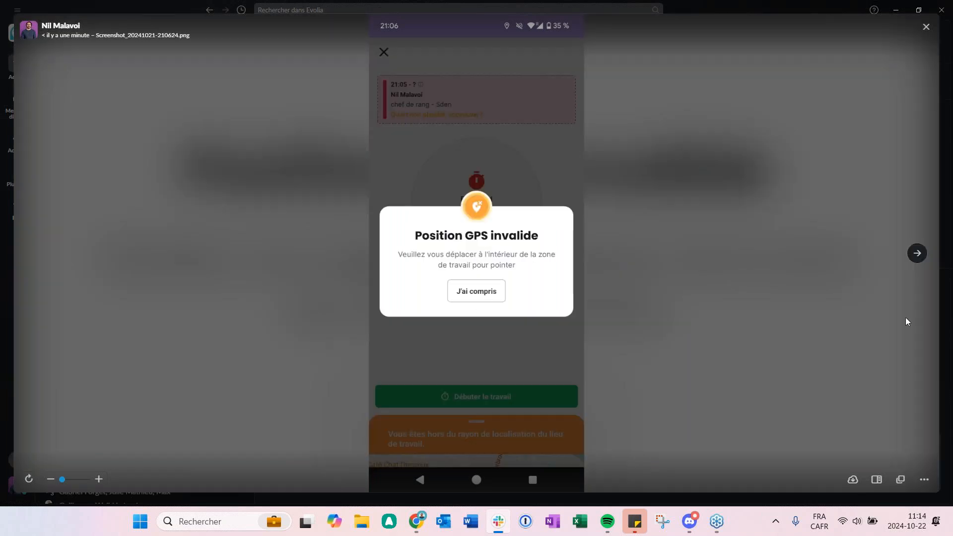
pyautogui.click(917, 254)
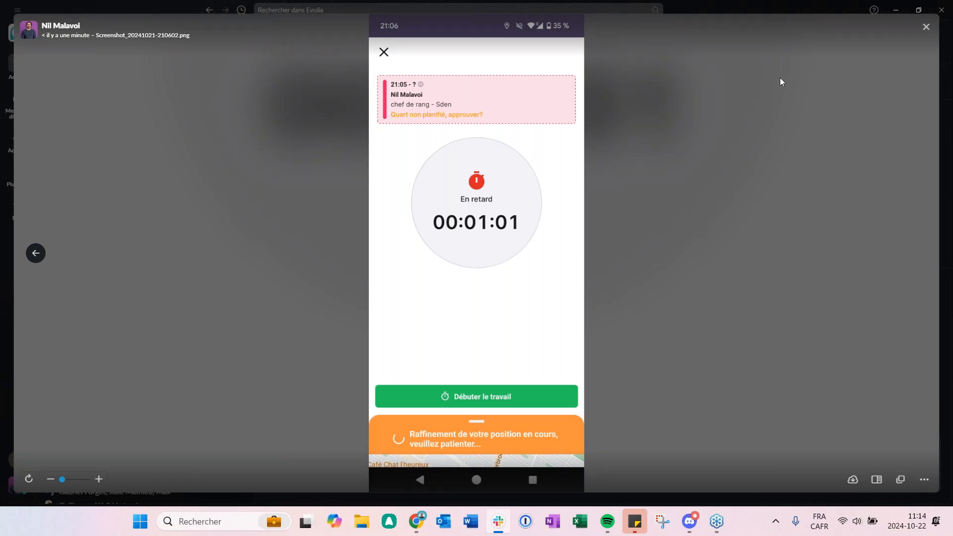
pyautogui.click(925, 29)
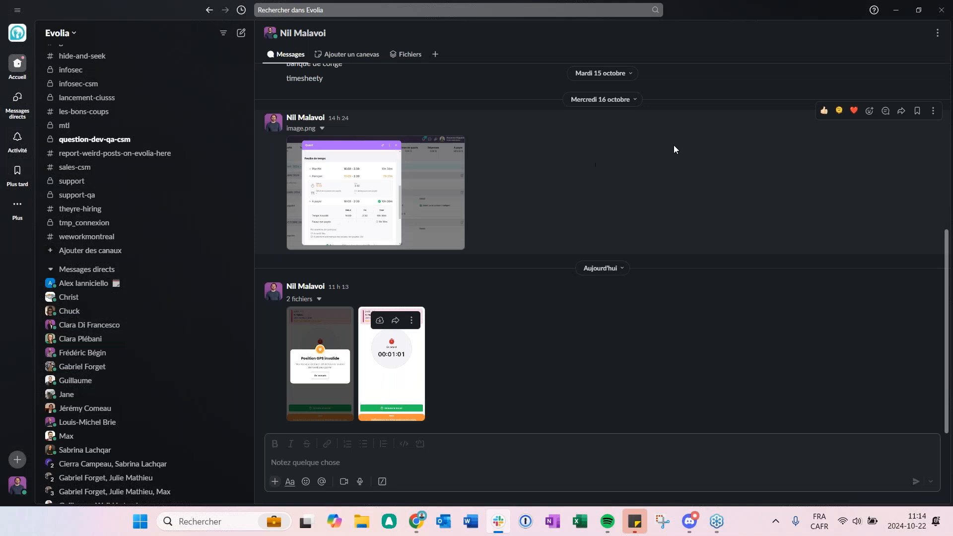
# Step: Switch back to the Evolia settings in the browser and review the Poinçon web and Poinçon mobile sections of Gestion du poinçon
pyautogui.hotkey('alt', 'Tab')
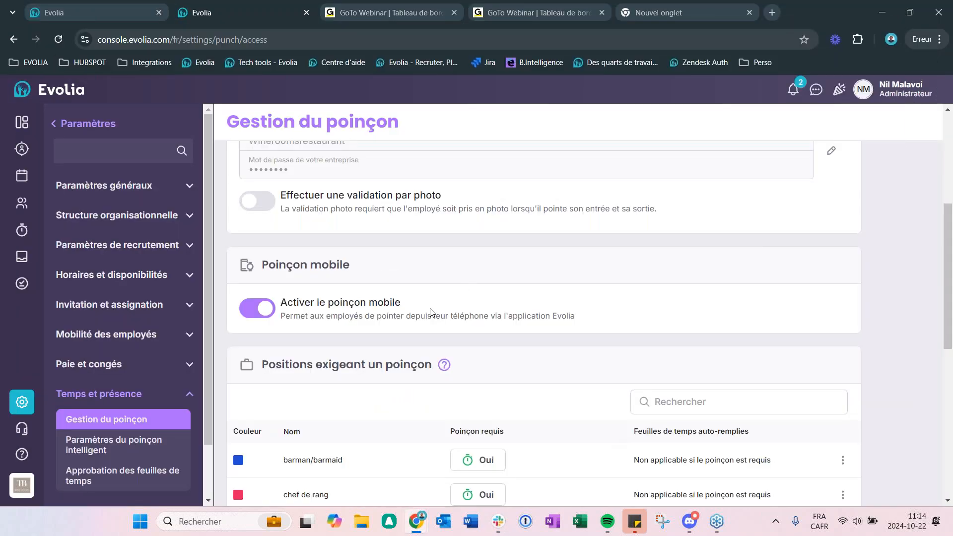
pyautogui.scroll(4, 365, 311)
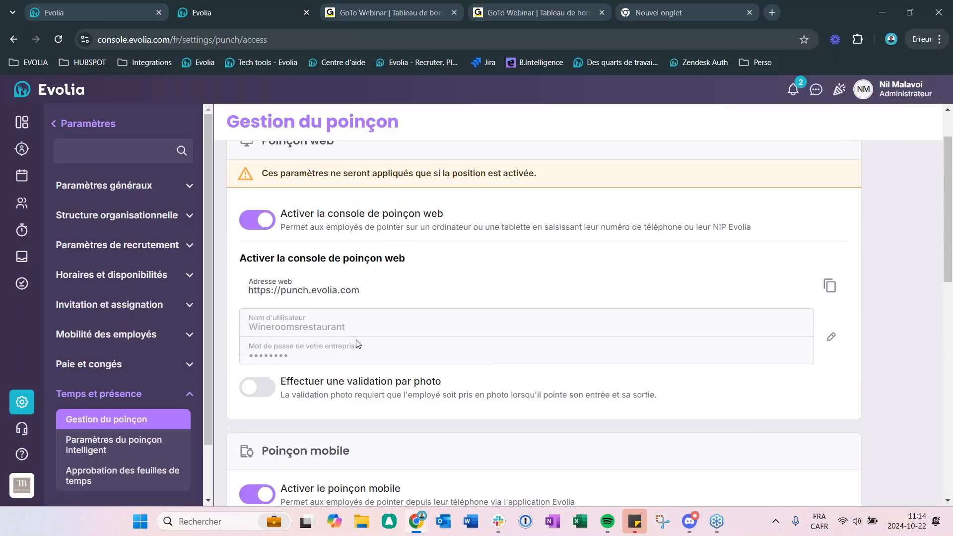
pyautogui.scroll(-4, 329, 228)
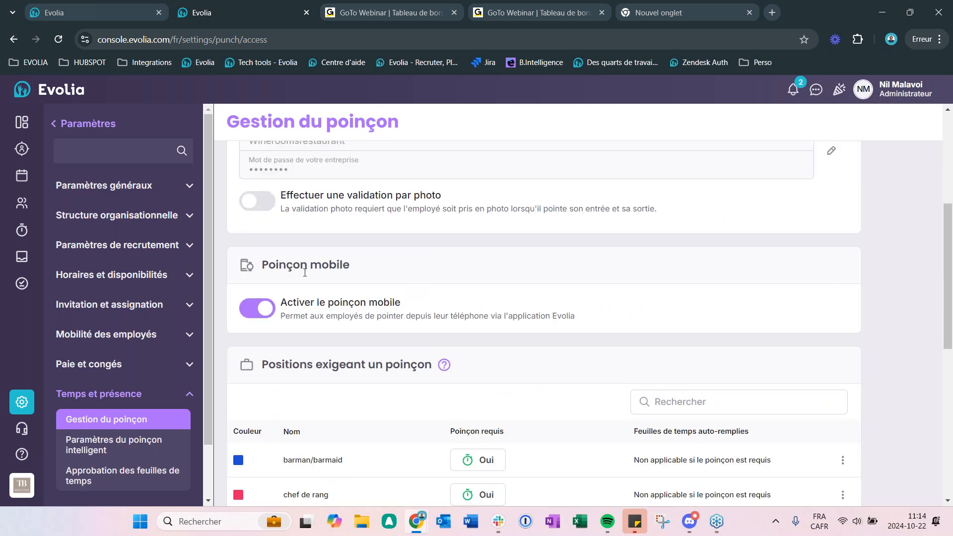
pyautogui.scroll(3, 509, 382)
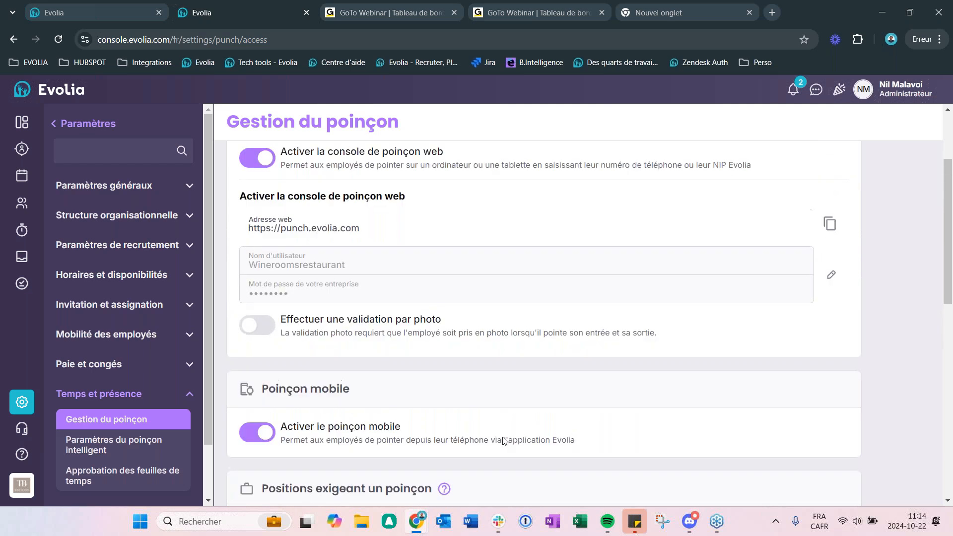
pyautogui.scroll(1, 516, 410)
pyautogui.scroll(-2, 224, 174)
pyautogui.scroll(2, 222, 173)
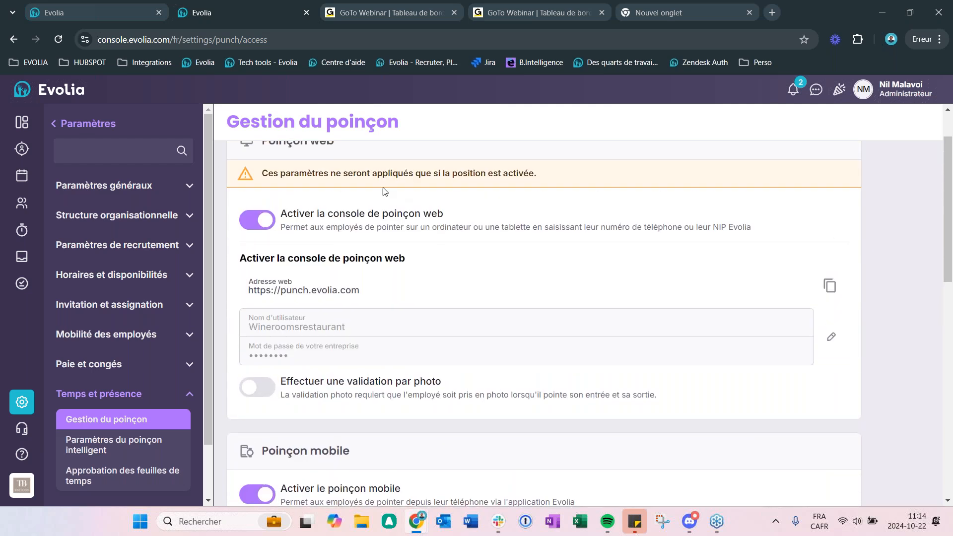
pyautogui.scroll(-4, 385, 223)
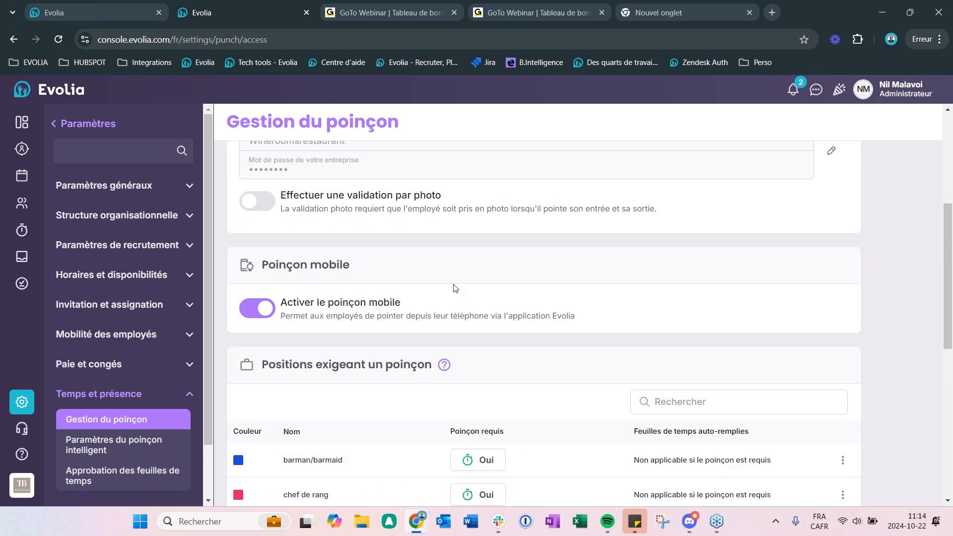
pyautogui.scroll(1, 373, 349)
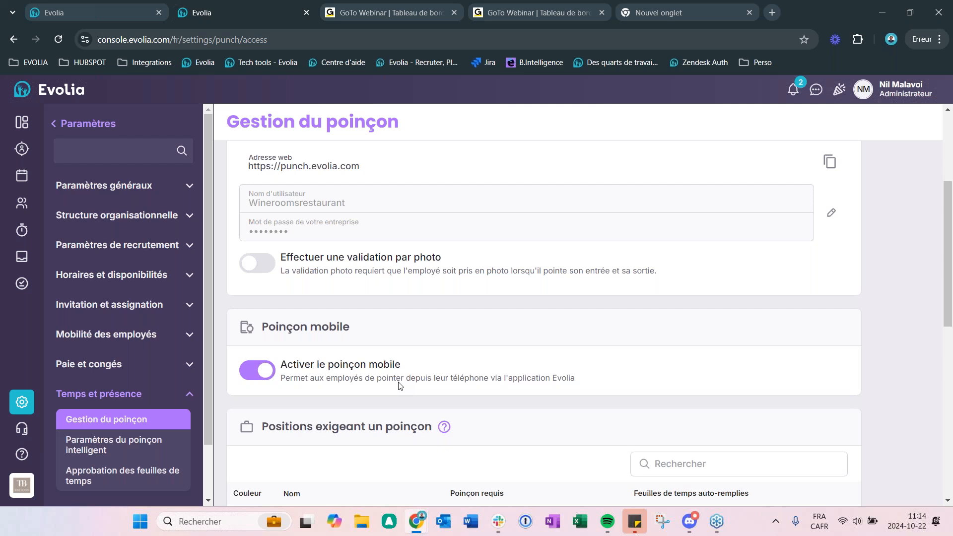
pyautogui.scroll(-3, 534, 257)
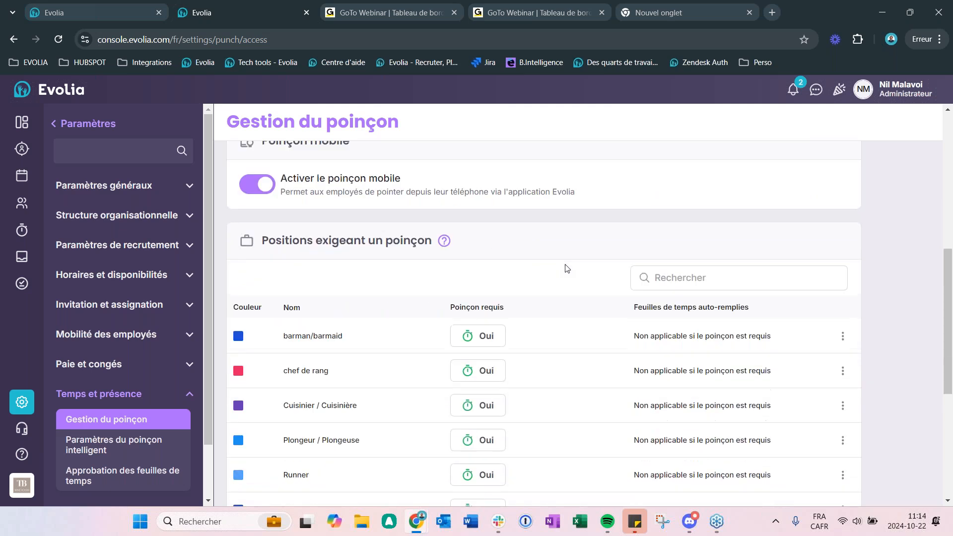
# Step: Toggle the Poinçon requis setting of the barman/barmaid position in the Positions exigeant un poinçon list
pyautogui.scroll(-1, 567, 271)
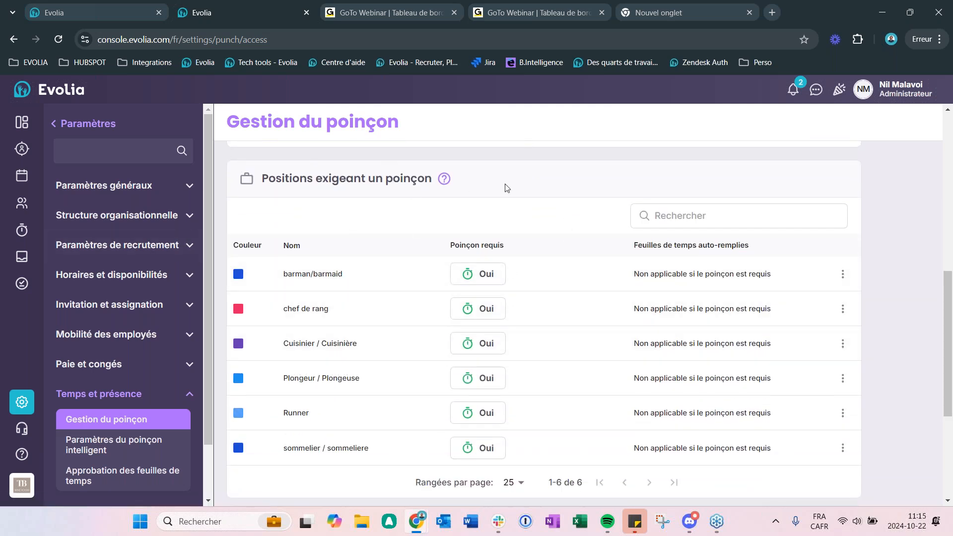
pyautogui.scroll(-2, 392, 246)
pyautogui.scroll(2, 494, 278)
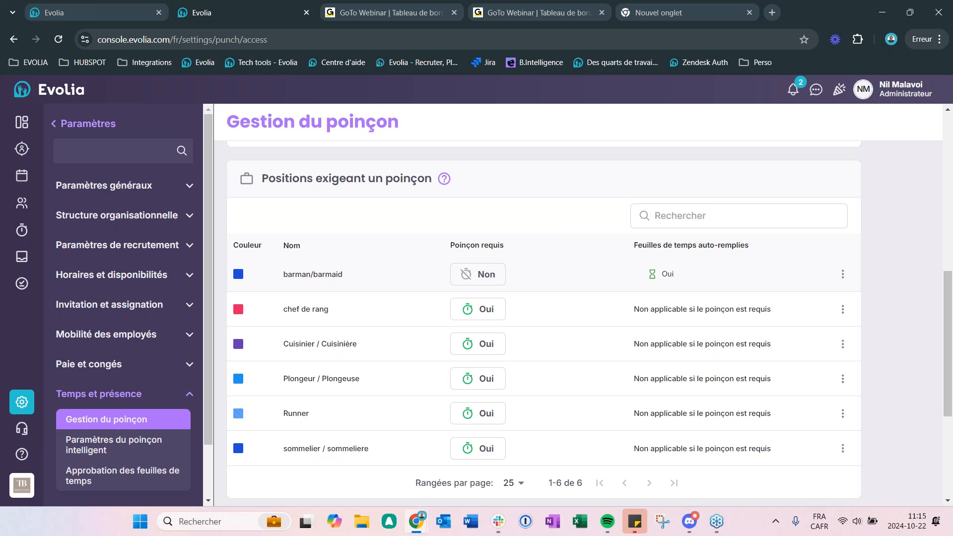
pyautogui.click(491, 274)
# Step: Open the Wine room location from the Validation GPS list for editing and examine its address, map and punch zone radius
pyautogui.scroll(-5, 698, 274)
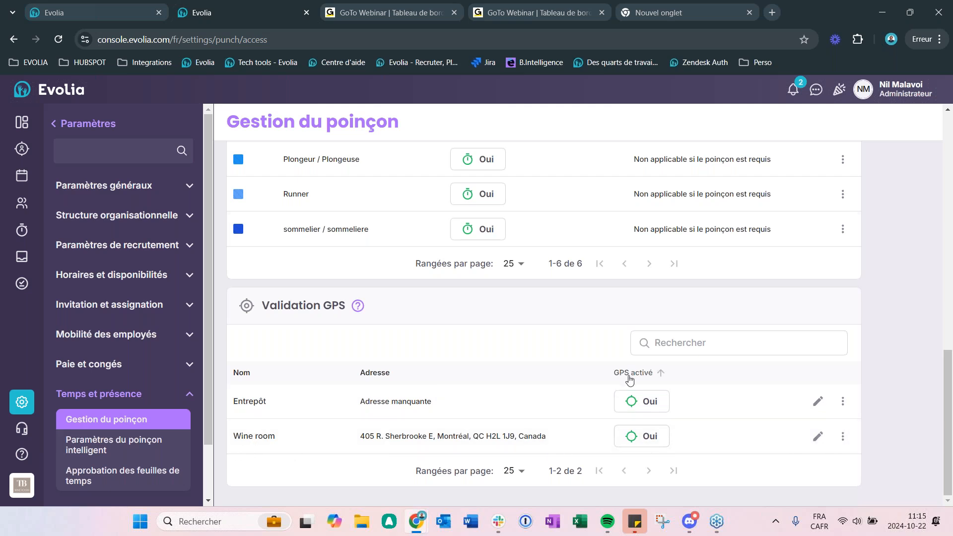
pyautogui.click(818, 436)
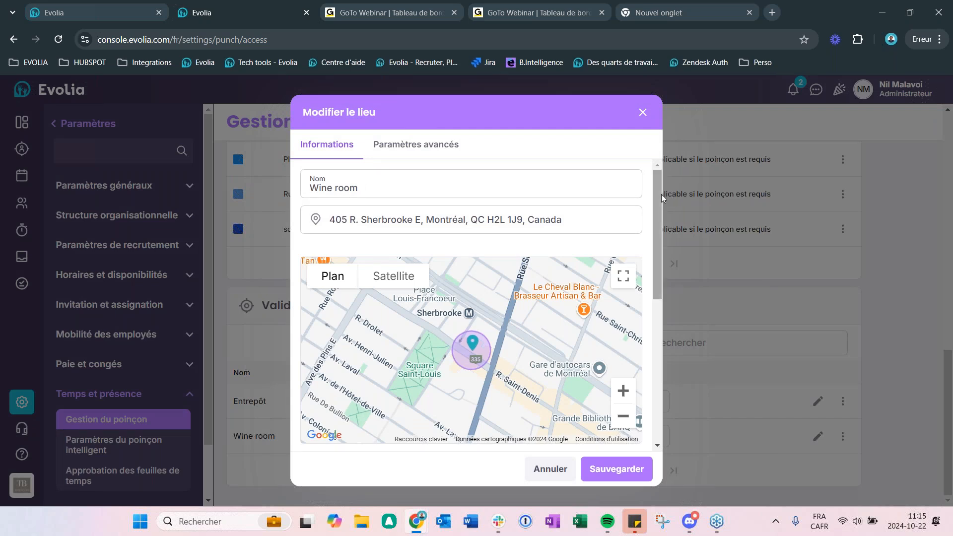
pyautogui.moveTo(659, 196)
pyautogui.mouseDown()
pyautogui.moveTo(660, 218)
pyautogui.moveTo(658, 194)
pyautogui.mouseUp()
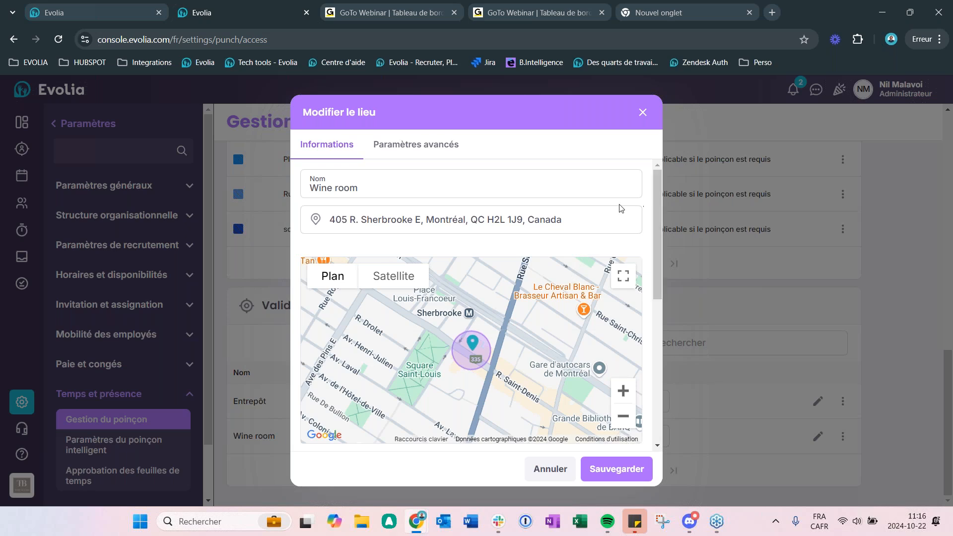
pyautogui.moveTo(660, 201); pyautogui.dragTo(656, 270)
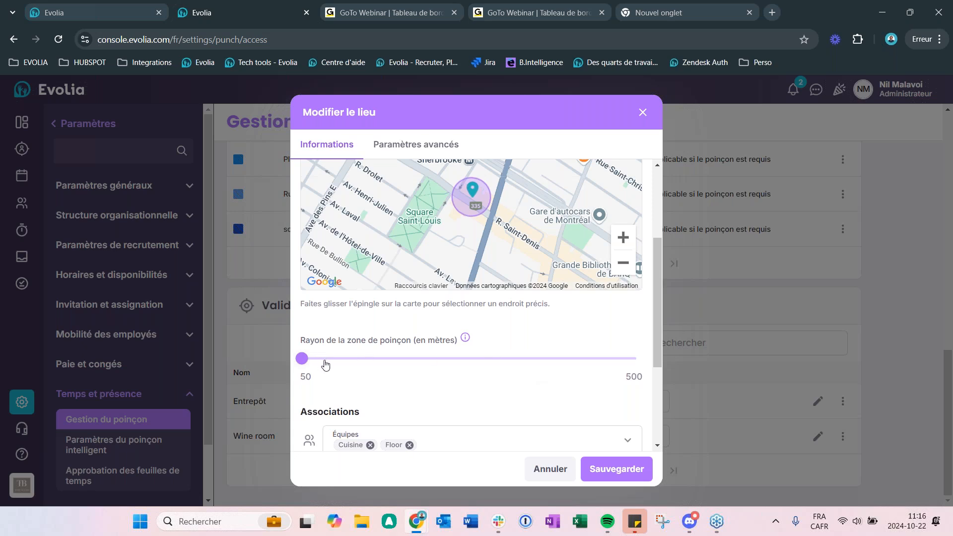
pyautogui.moveTo(657, 298); pyautogui.dragTo(656, 265)
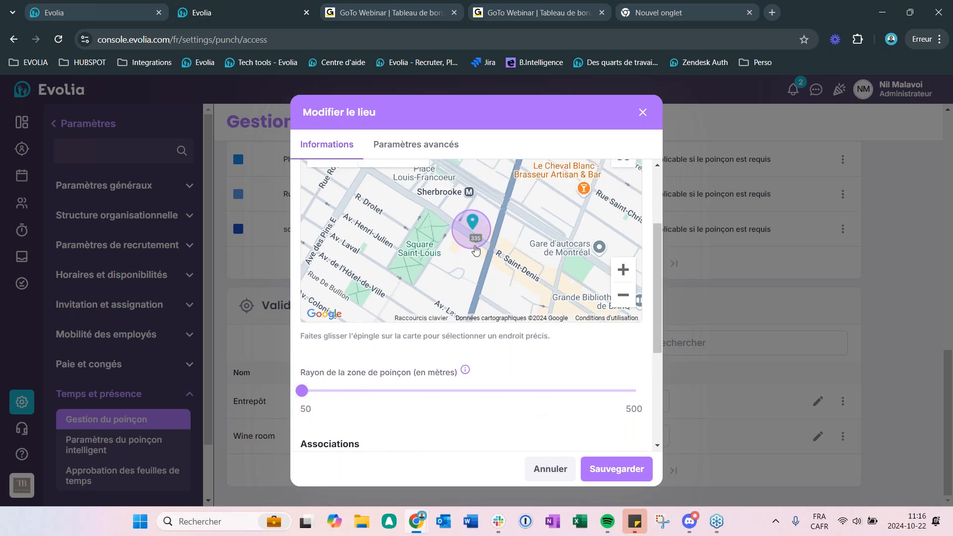
# Step: Try a much wider punch zone radius for the Wine room and inspect the area it covers on the map
pyautogui.moveTo(303, 399)
pyautogui.moveTo(303, 400); pyautogui.dragTo(520, 406)
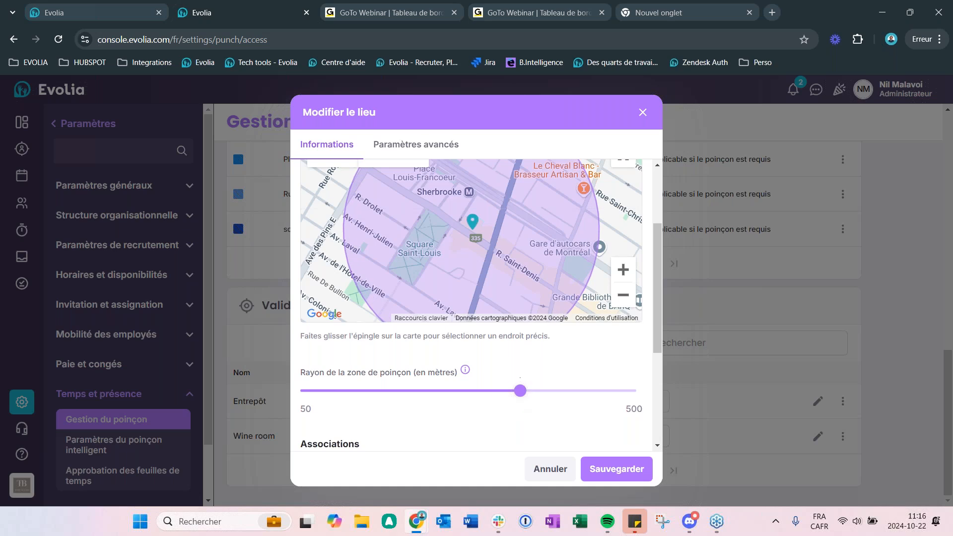
pyautogui.click(623, 295)
pyautogui.click(624, 295)
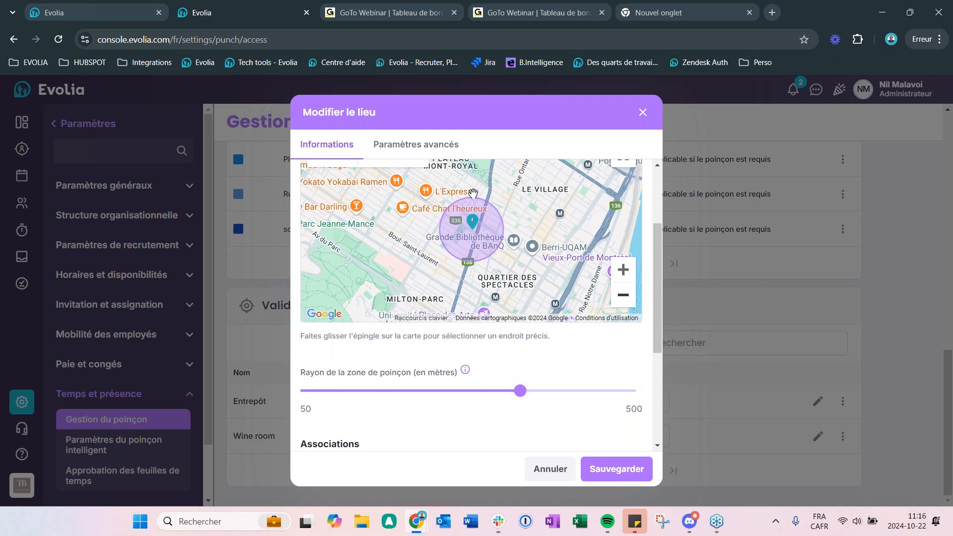
# Step: Set the Wine room's punch zone radius to the 50-metre minimum, check the zone and team associations, and save the location
pyautogui.moveTo(520, 391); pyautogui.dragTo(283, 393)
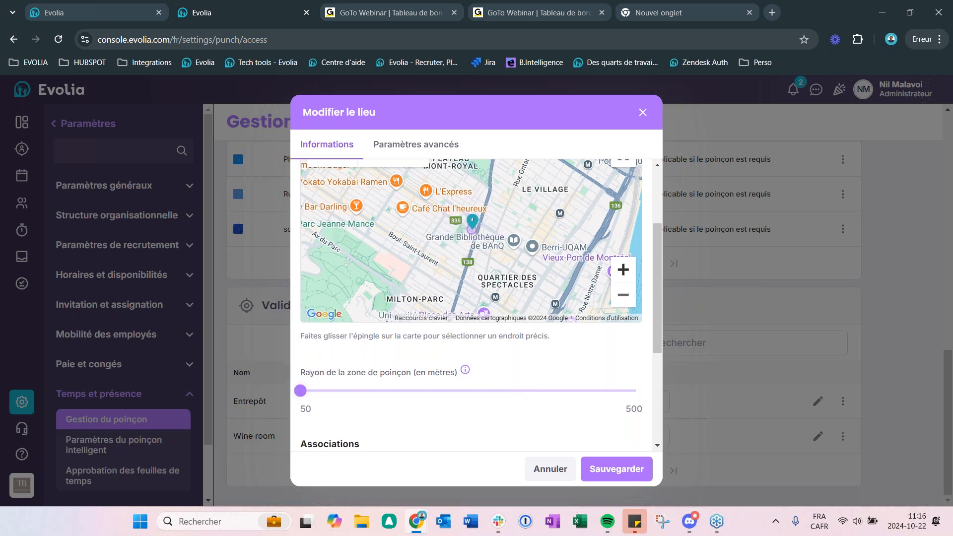
pyautogui.click(624, 273)
pyautogui.click(623, 273)
pyautogui.click(624, 273)
pyautogui.click(623, 272)
pyautogui.click(623, 272)
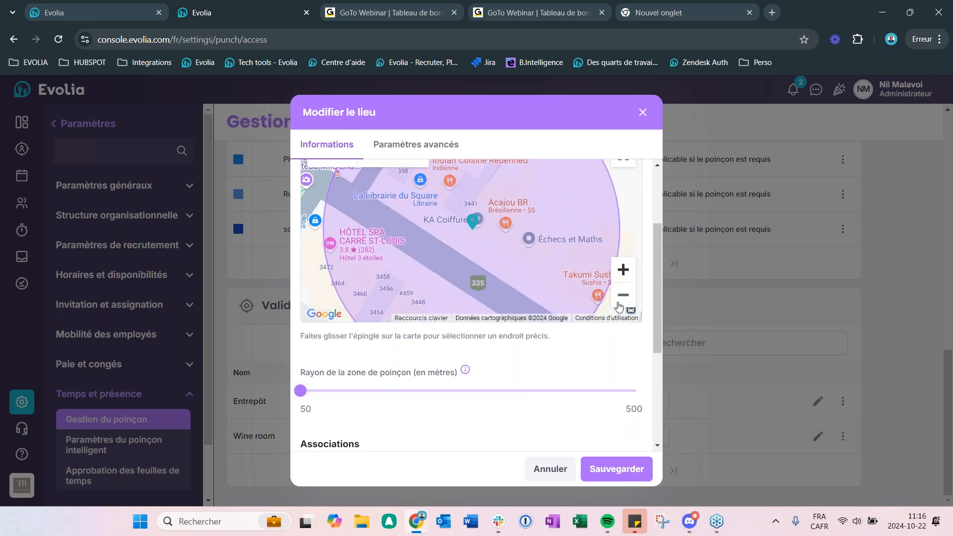
pyautogui.click(624, 295)
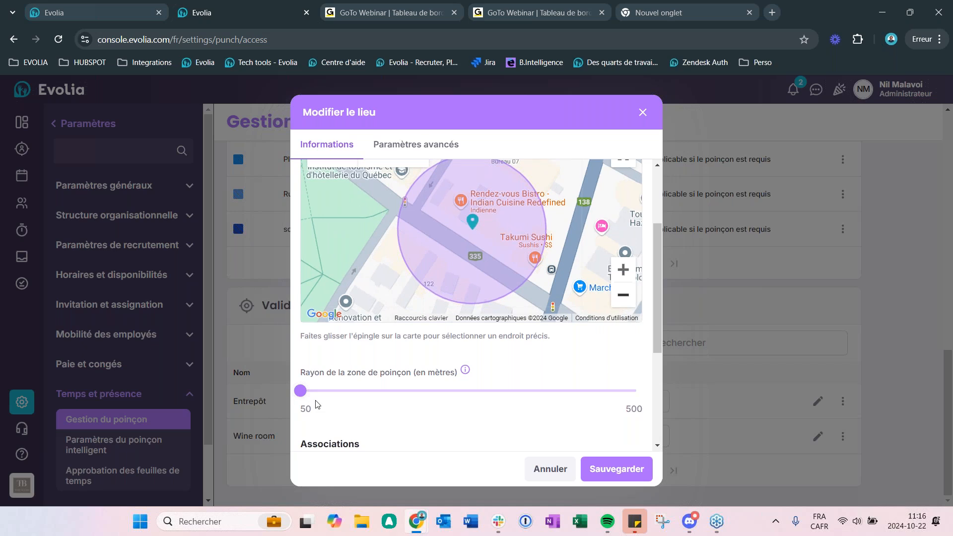
pyautogui.moveTo(658, 275); pyautogui.dragTo(668, 370)
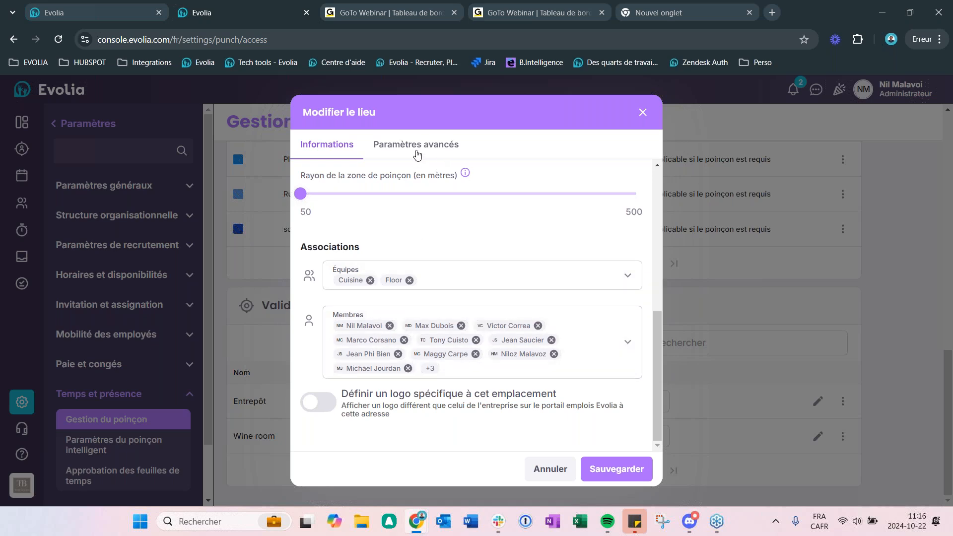
pyautogui.click(627, 470)
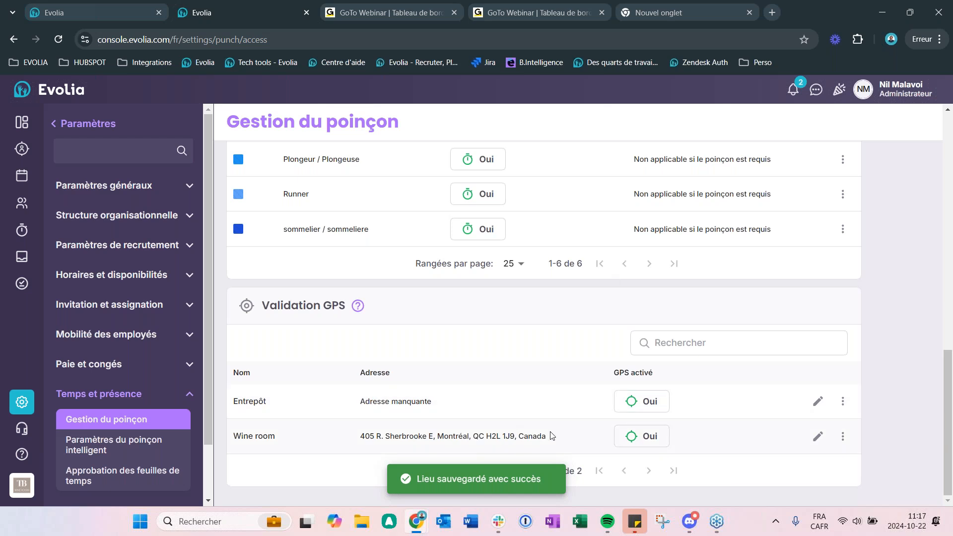
# Step: Go to Gestion des lieux in the organisational structure settings, view the form for adding a location, and close it without entering anything
pyautogui.scroll(3, 551, 436)
pyautogui.scroll(-3, 558, 436)
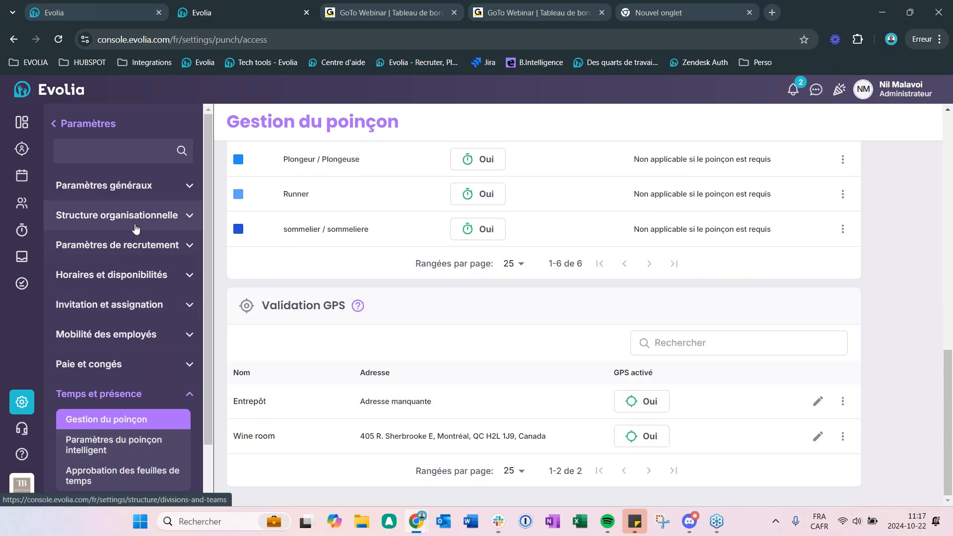
pyautogui.click(136, 228)
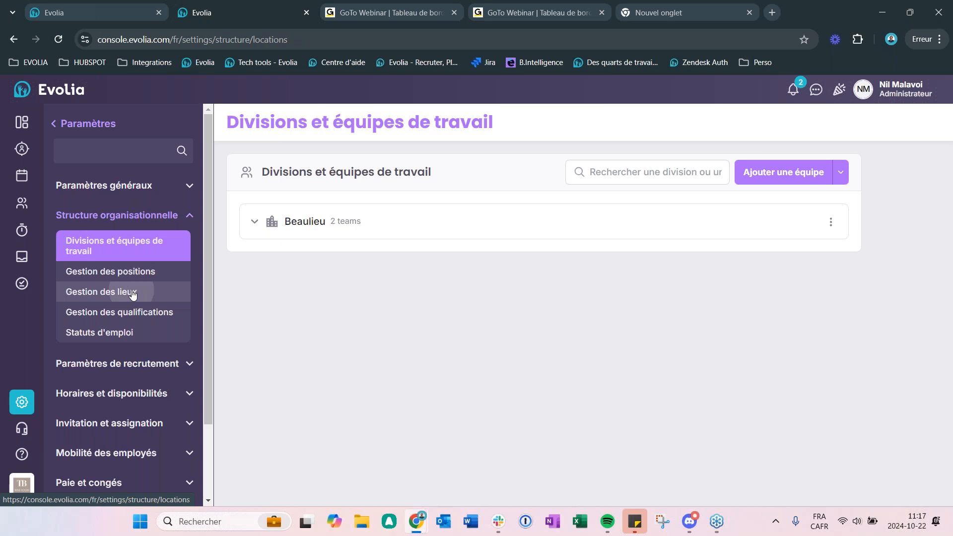
pyautogui.click(133, 293)
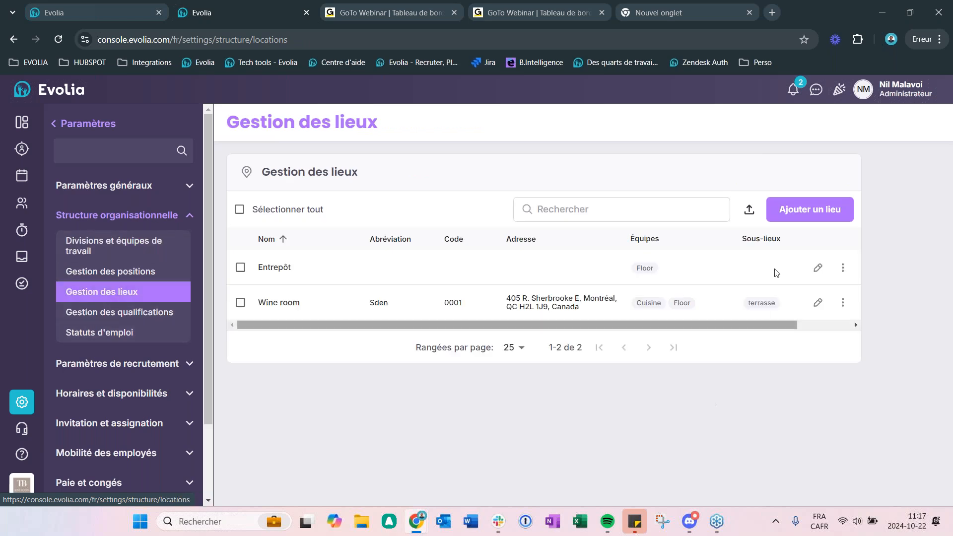
pyautogui.click(815, 211)
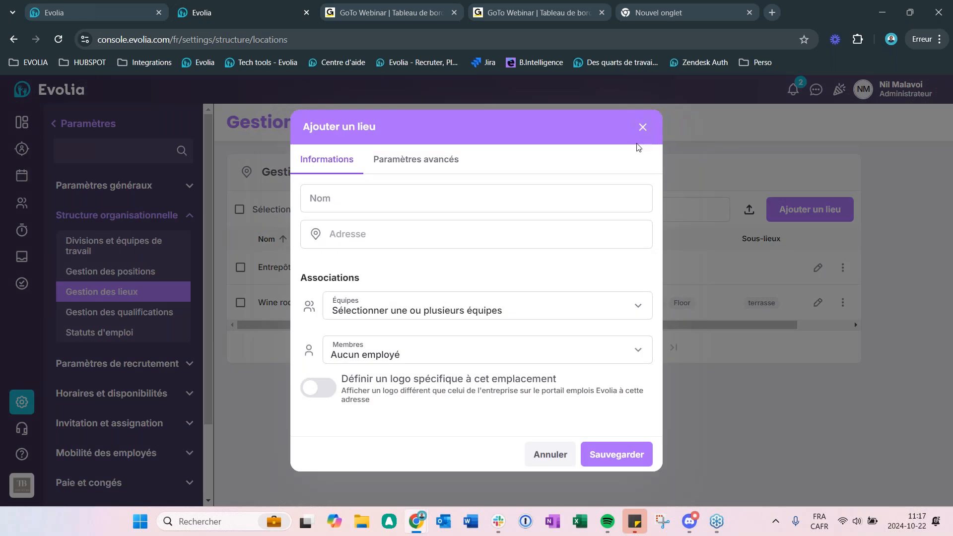
pyautogui.click(643, 128)
# Step: Review the Wine room's address, punch zone radius and associations from Gestion des lieux, and close the location without saving
pyautogui.click(818, 303)
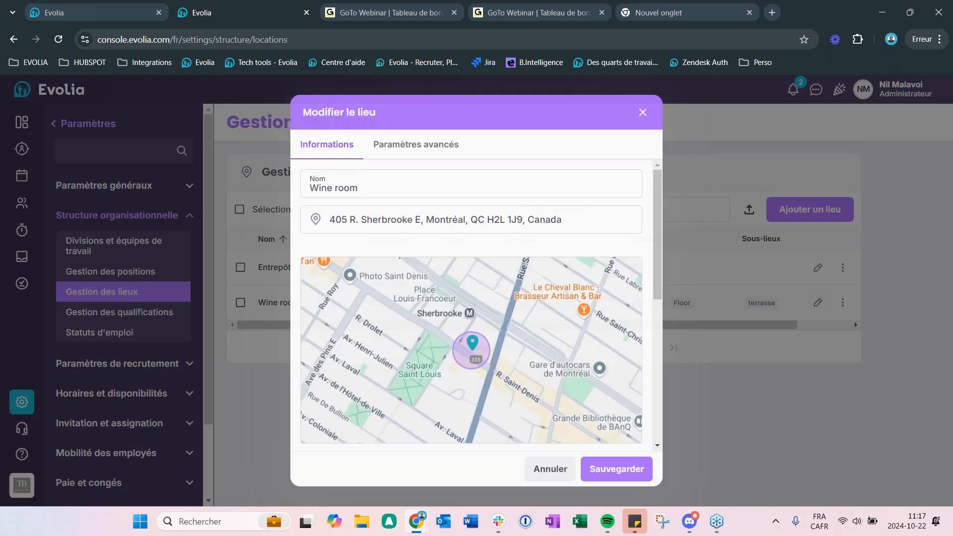
pyautogui.scroll(-3, 654, 277)
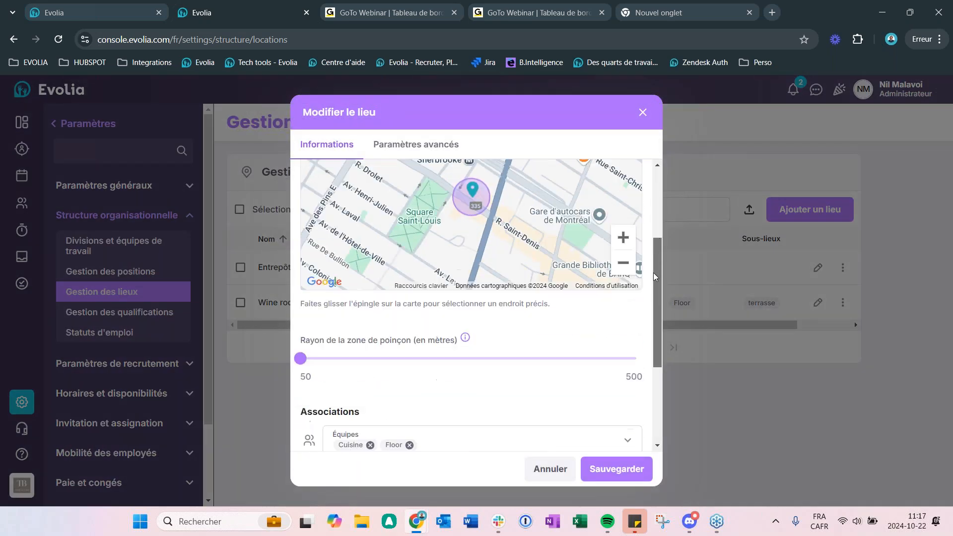
pyautogui.scroll(-2, 384, 244)
pyautogui.scroll(-3, 401, 276)
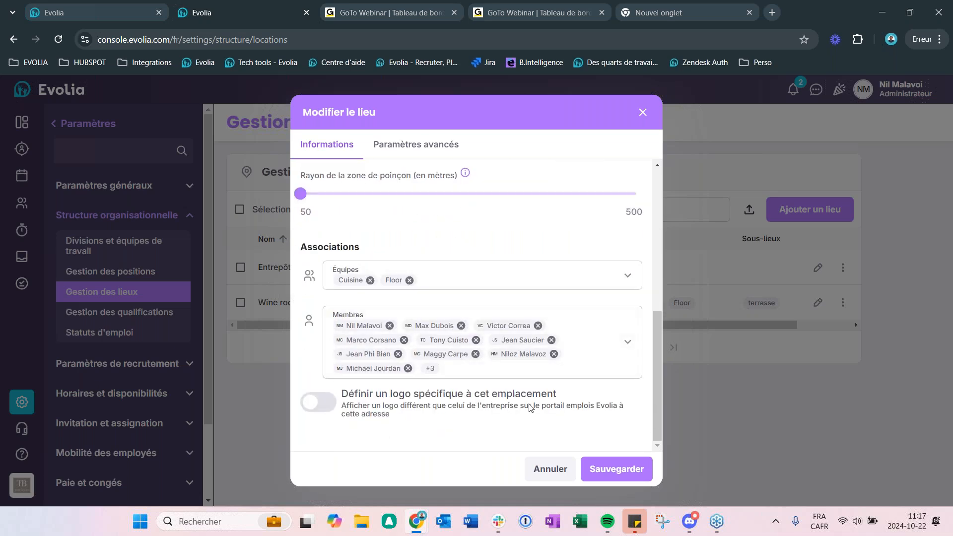
pyautogui.scroll(6, 556, 395)
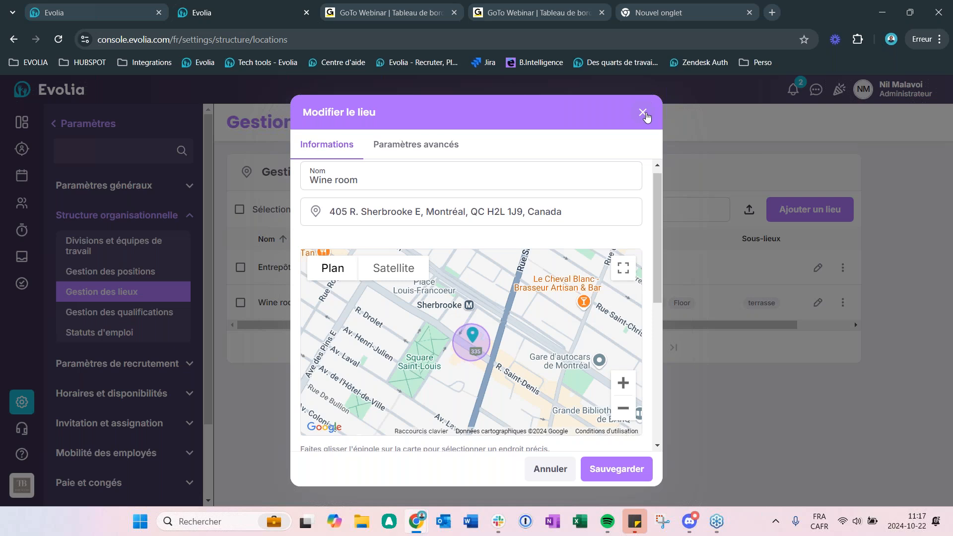
pyautogui.click(643, 113)
# Step: Return to the Temps et présence settings and open Paramètres du poinçon intelligent
pyautogui.scroll(-2, 118, 466)
pyautogui.scroll(1, 120, 464)
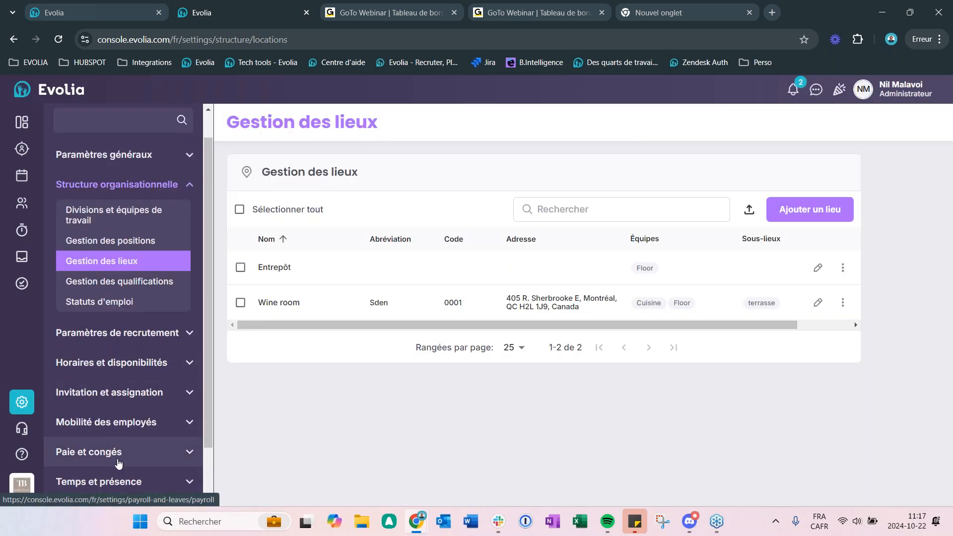
pyautogui.click(122, 481)
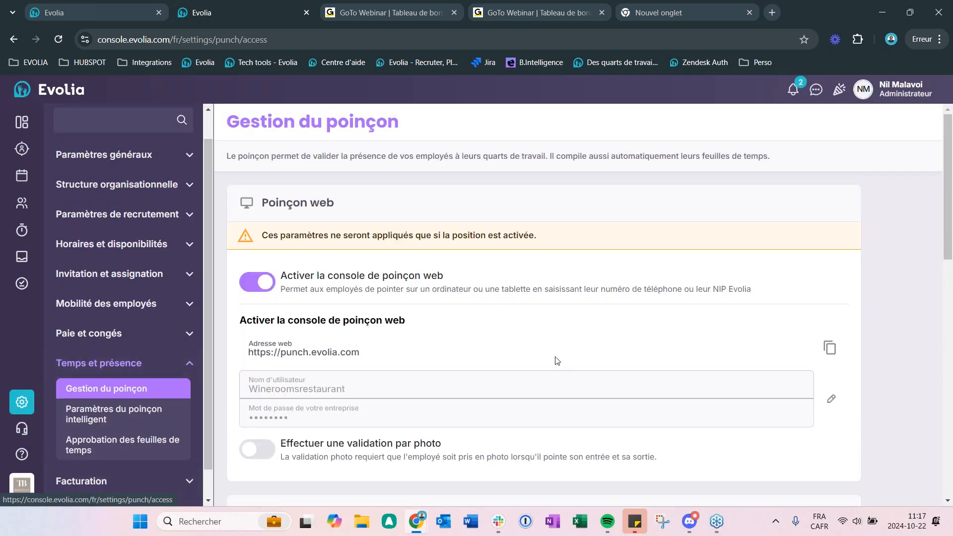
pyautogui.click(149, 415)
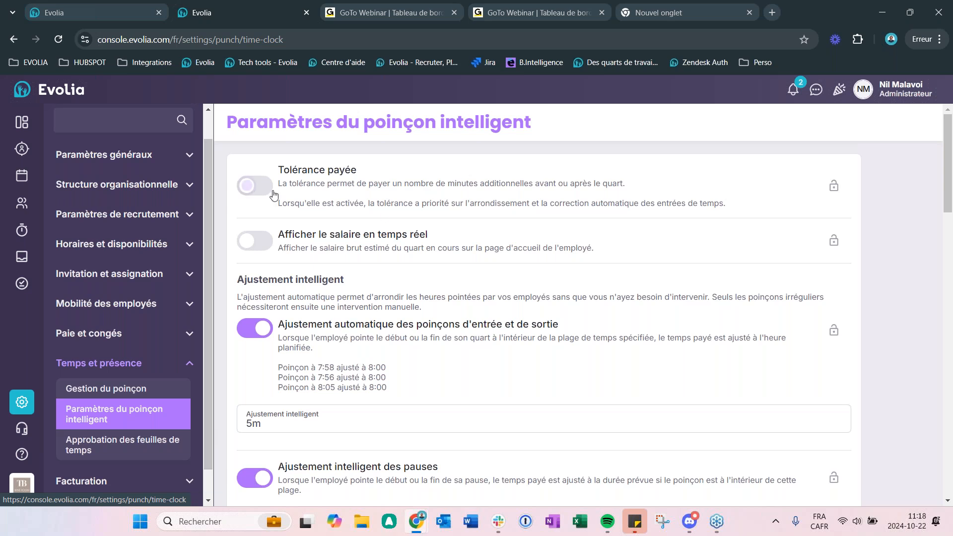
# Step: Enable Tolérance payée and set it to 10 minutes both before the shift starts and after it ends
pyautogui.click(255, 186)
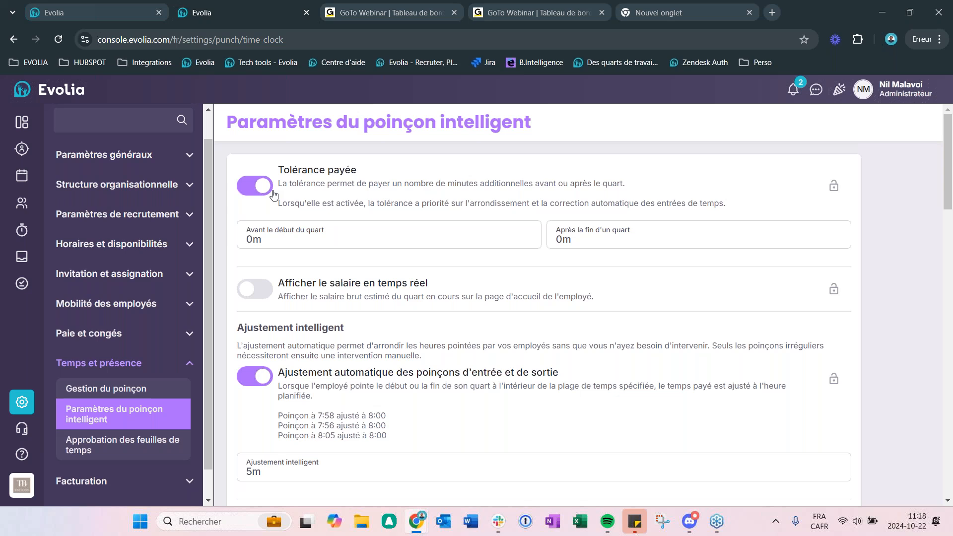
pyautogui.click(288, 243)
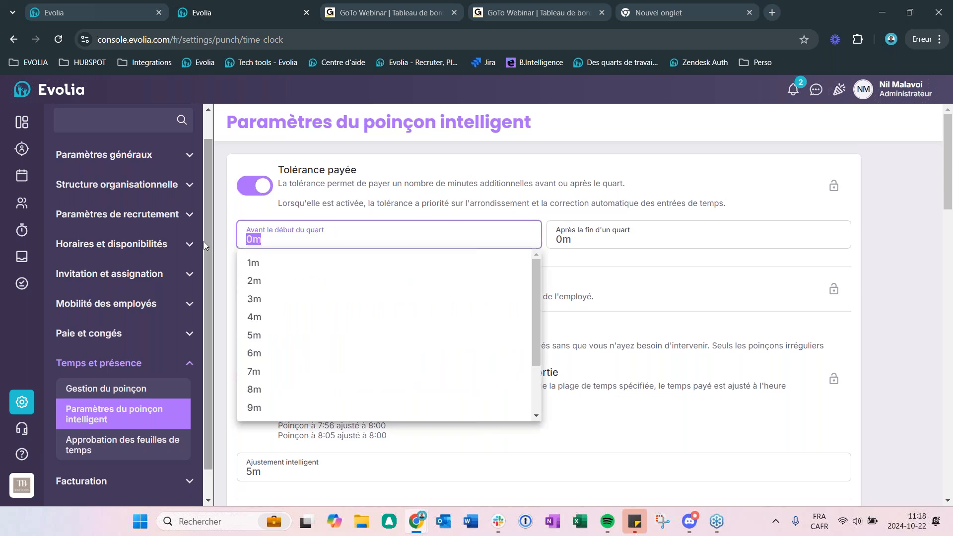
pyautogui.write('10')
pyautogui.click(307, 274)
pyautogui.press('Tab')
pyautogui.write('10')
pyautogui.press('Return')
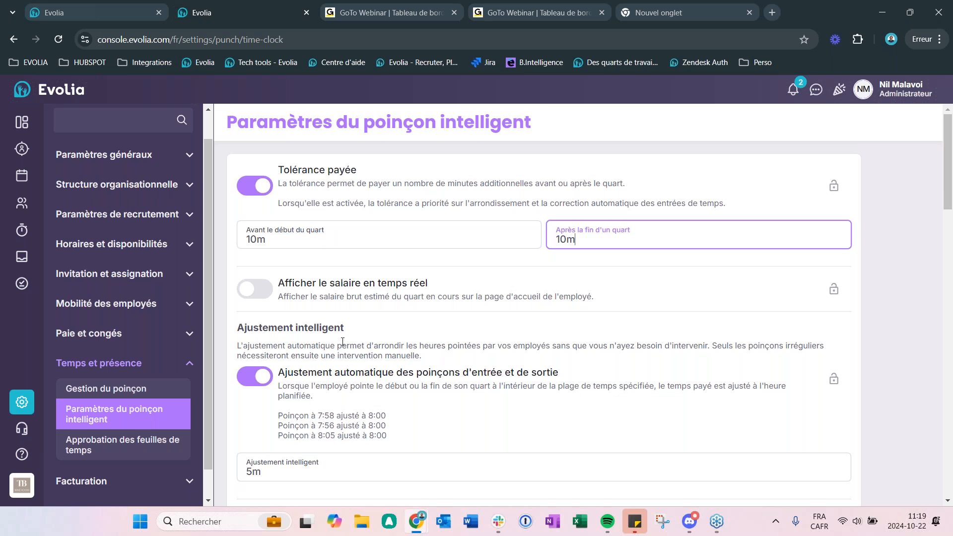
# Step: Turn the real-time salary display on and off again, and do the same for applying planned break time when an unpaid break is not punched
pyautogui.click(262, 289)
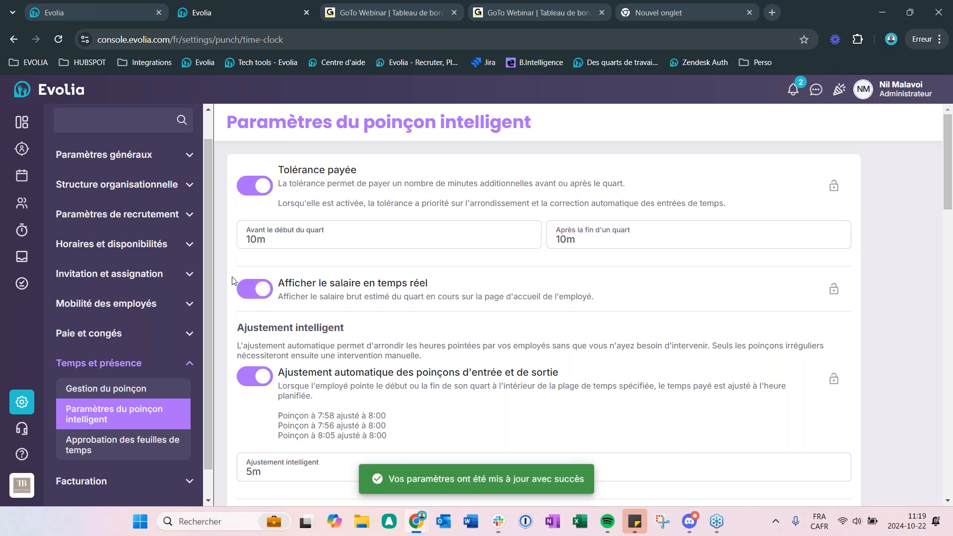
pyautogui.click(258, 289)
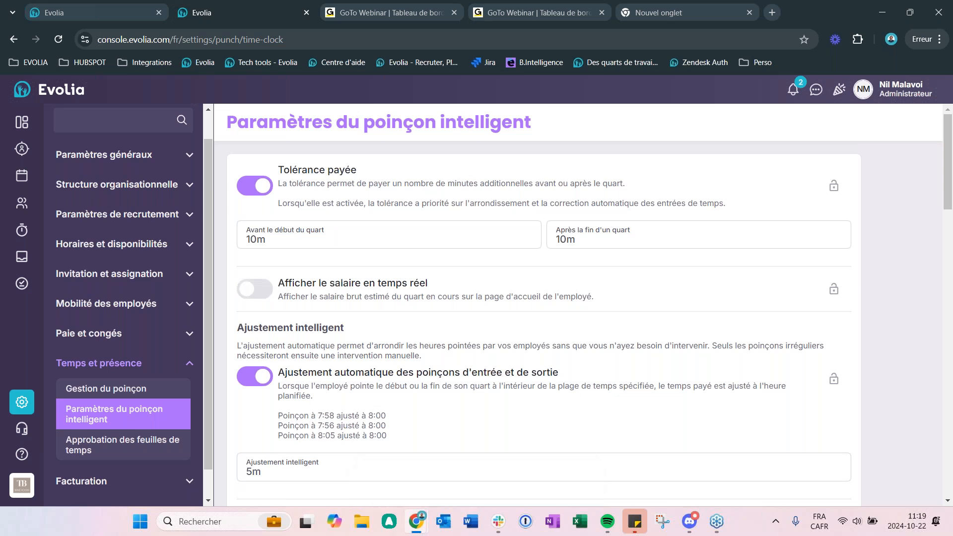
pyautogui.scroll(-3, 435, 323)
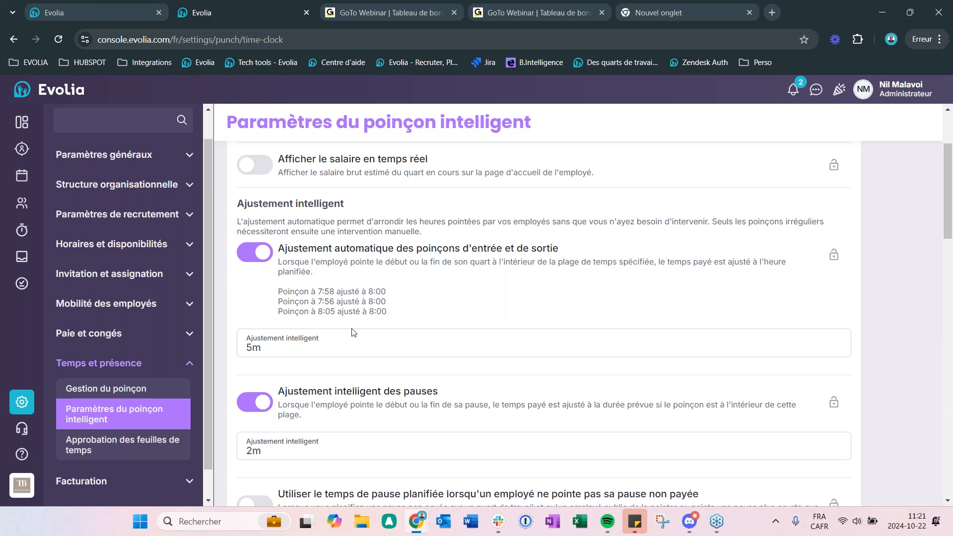
pyautogui.scroll(-1, 447, 323)
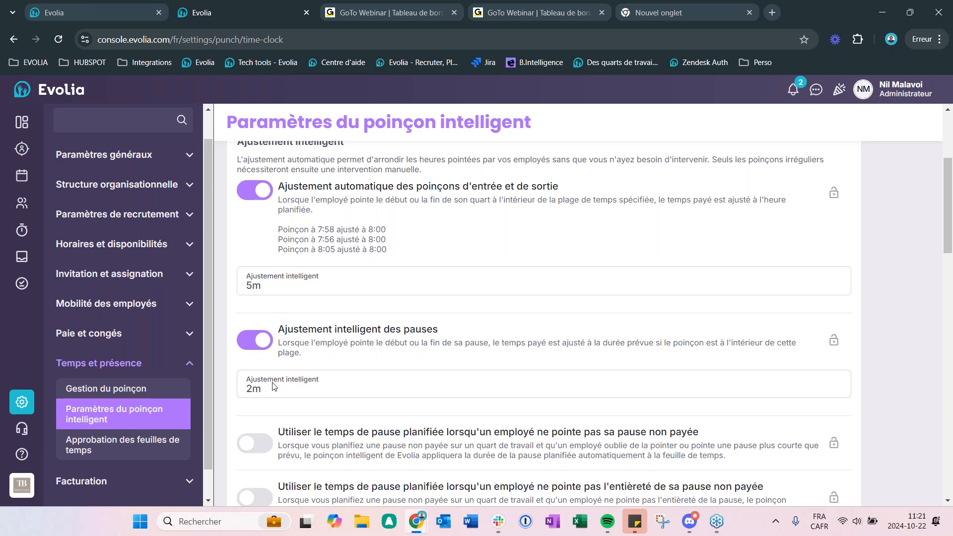
pyautogui.scroll(-4, 496, 298)
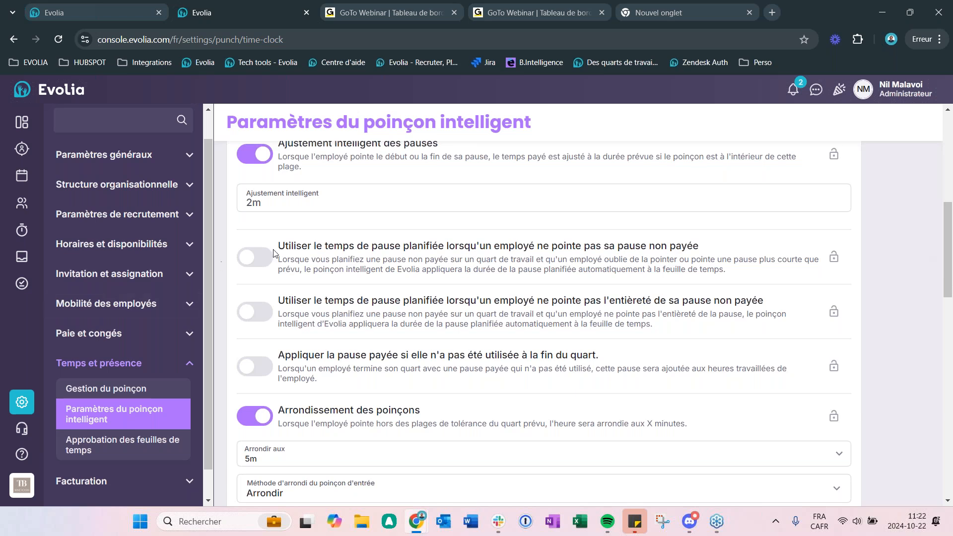
pyautogui.click(252, 258)
pyautogui.click(255, 257)
# Step: Review the Arrondissement des poinçons settings against the paid tolerance, and view the entry punch rounding methods without changing the selection
pyautogui.scroll(-1, 326, 334)
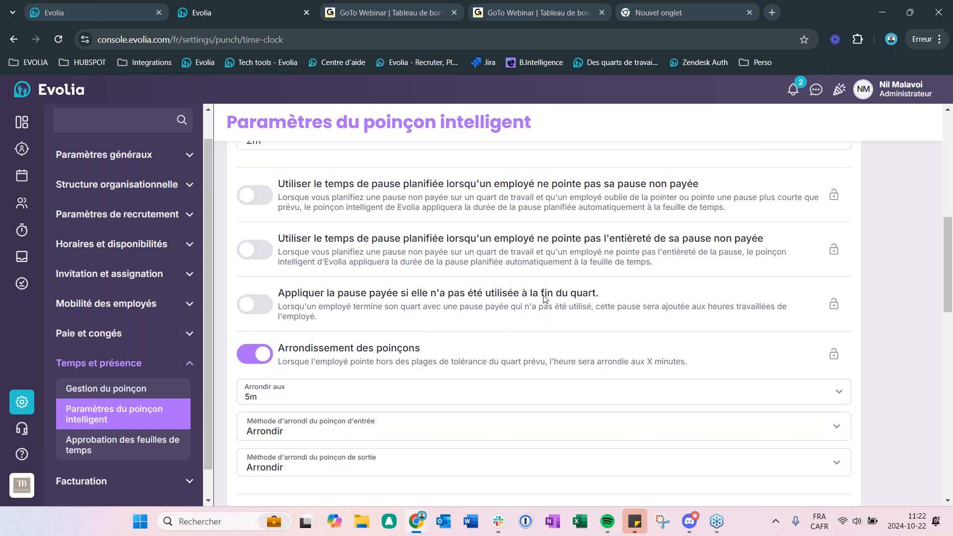
pyautogui.scroll(-1, 546, 300)
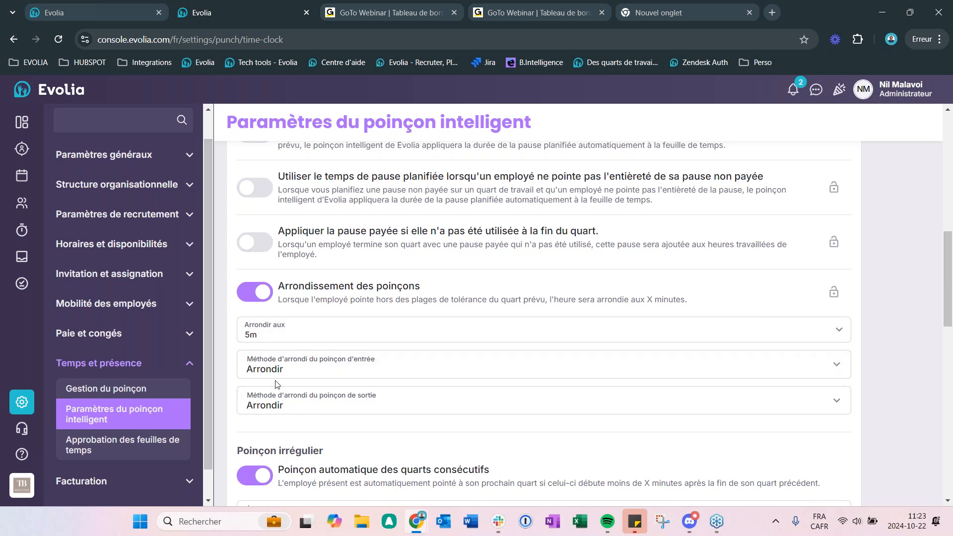
pyautogui.scroll(10, 480, 209)
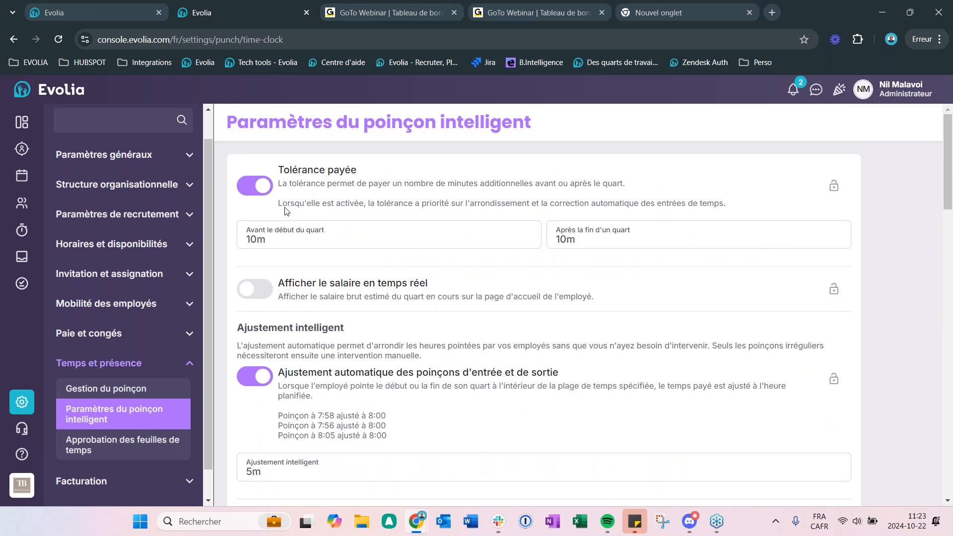
pyautogui.scroll(-10, 267, 385)
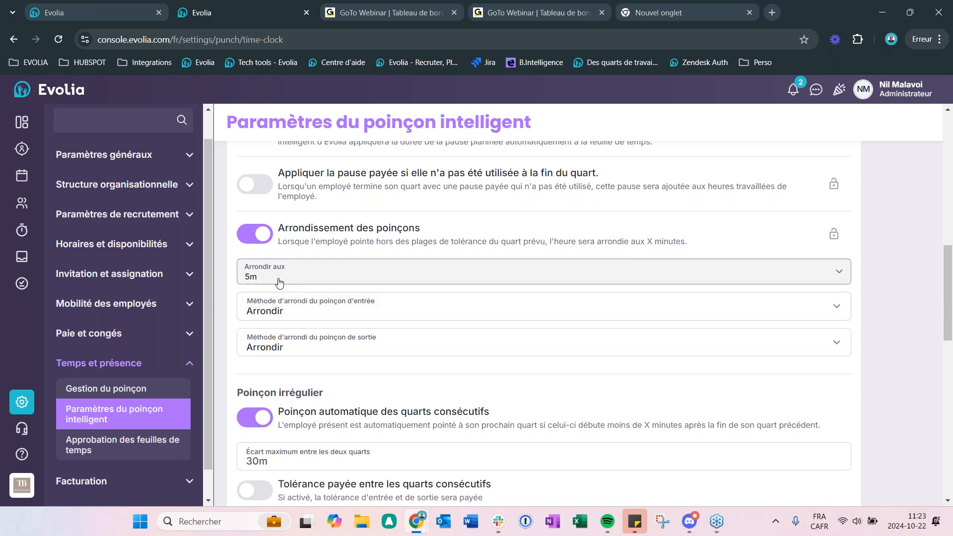
pyautogui.click(301, 306)
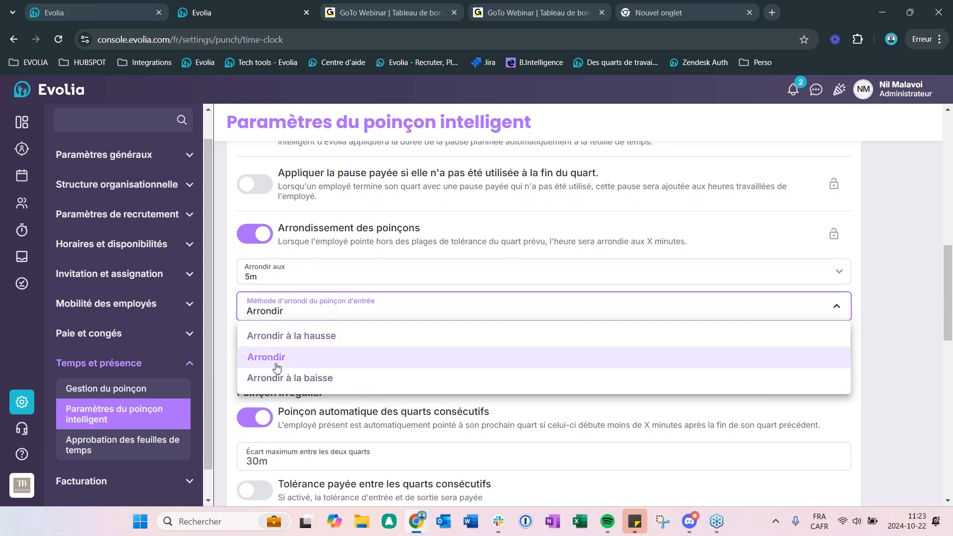
pyautogui.click(873, 284)
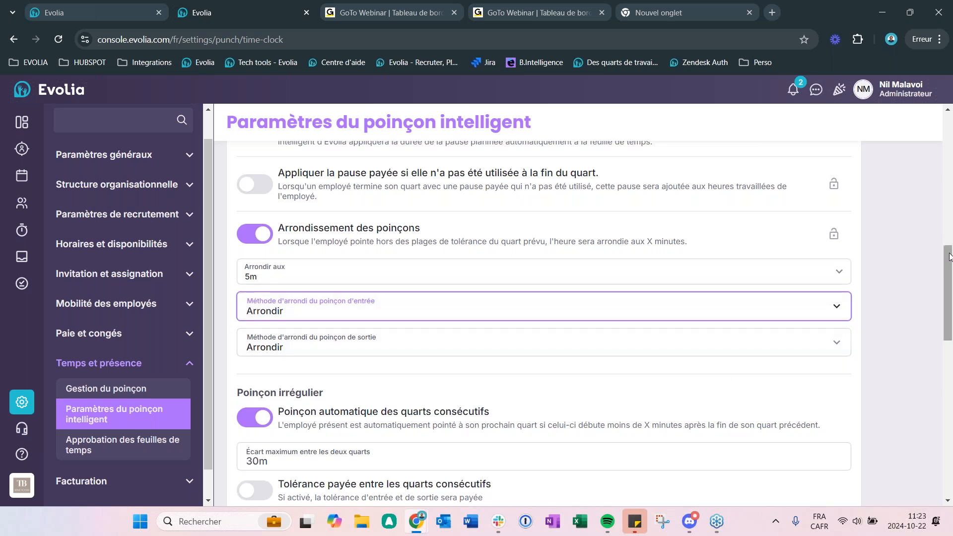
# Step: Under Poinçon irrégulier, enable the setting that prevents employees from punching outside the punch zone
pyautogui.scroll(-1, 940, 272)
pyautogui.scroll(-4, 933, 288)
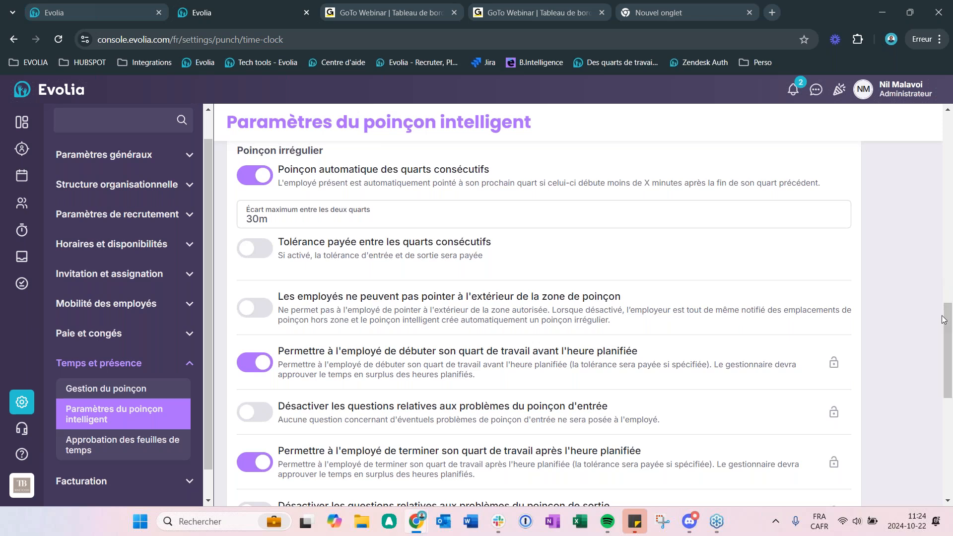
pyautogui.scroll(-2, 951, 350)
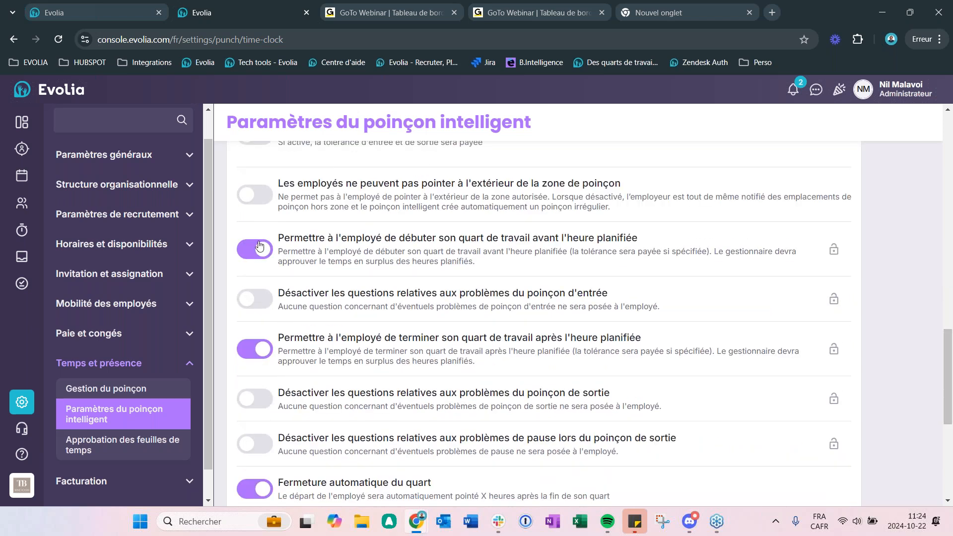
pyautogui.click(259, 195)
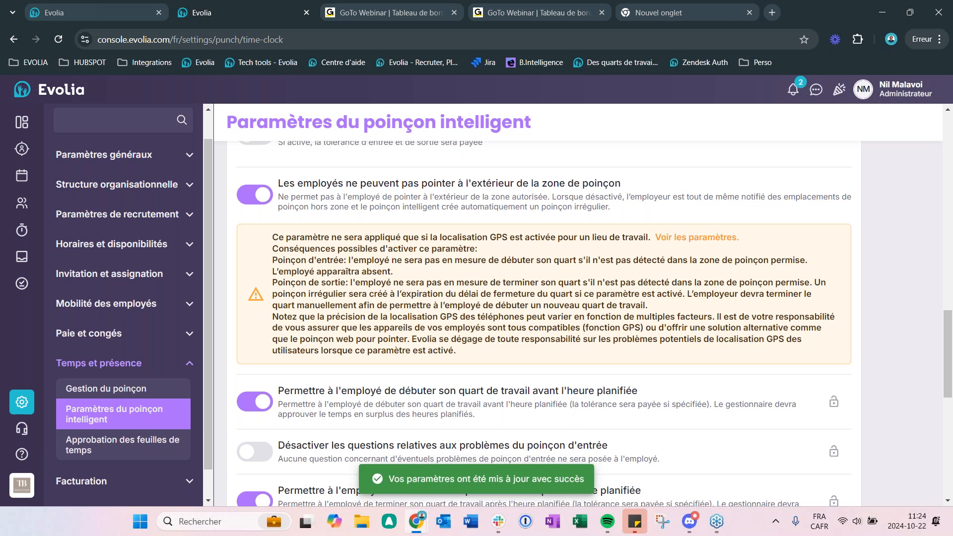
# Step: Switch to Slack to view the mobile screenshot of the Position GPS invalide message, and return to the Evolia settings
pyautogui.hotkey('alt', 'Tab')
pyautogui.moveTo(778, 5); pyautogui.dragTo(952, 7)
pyautogui.hotkey('alt', 'Tab')
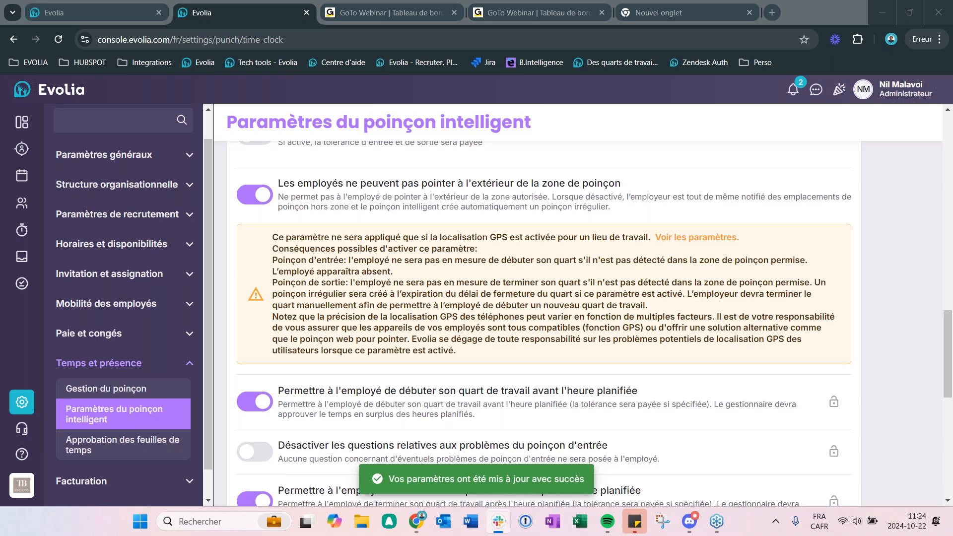
pyautogui.moveTo(952, 238); pyautogui.dragTo(561, 1)
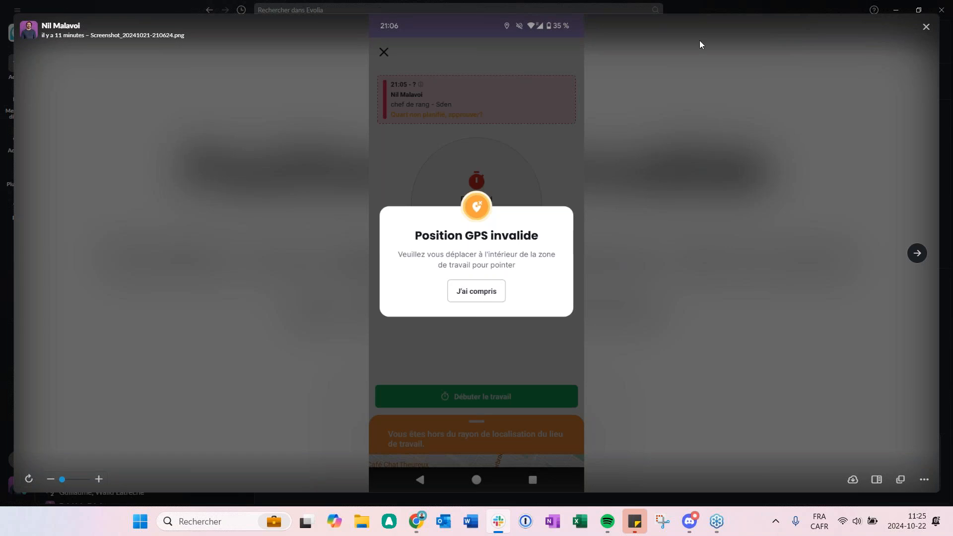
pyautogui.moveTo(710, 12); pyautogui.dragTo(952, 45)
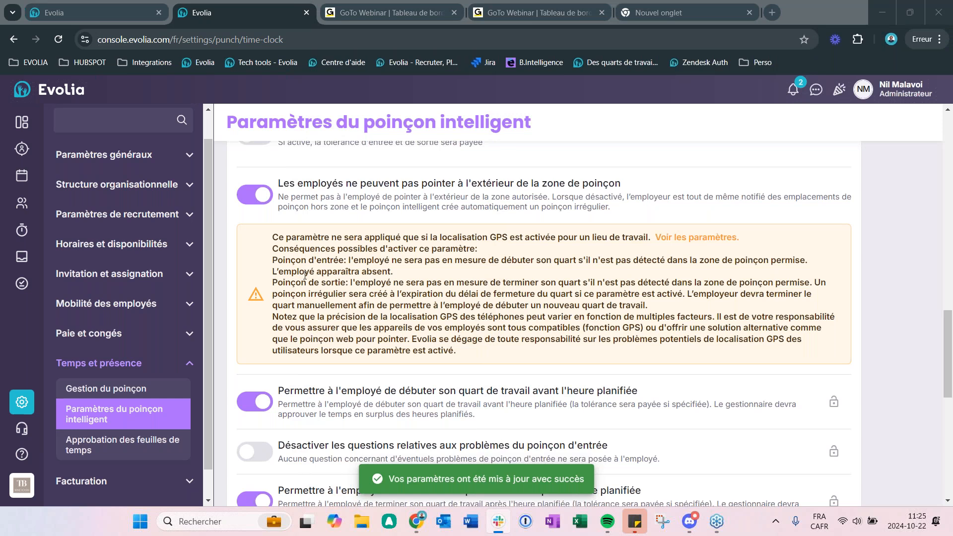
# Step: Examine the settings for early starts, late finishes, punch and break problem questions, and automatic shift closing
pyautogui.scroll(-1, 383, 311)
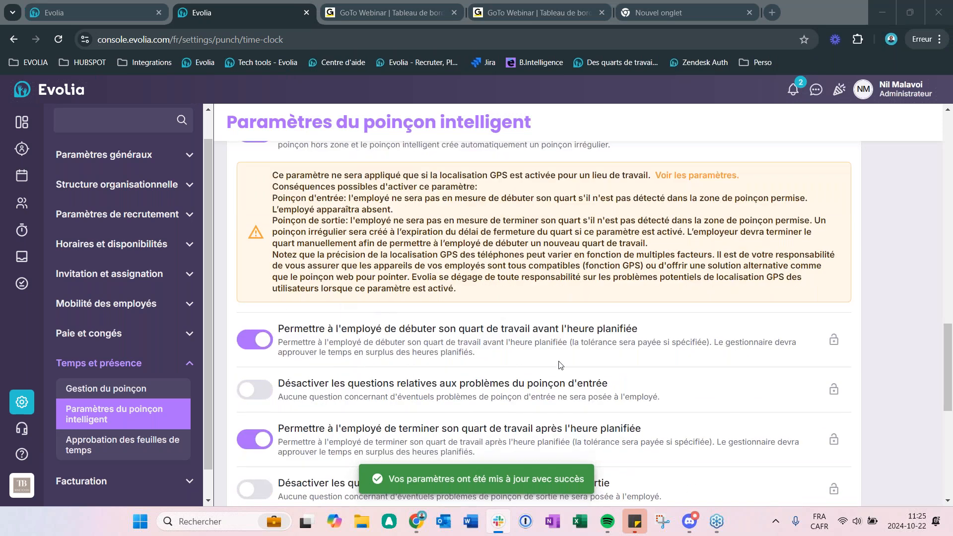
pyautogui.scroll(-1, 497, 365)
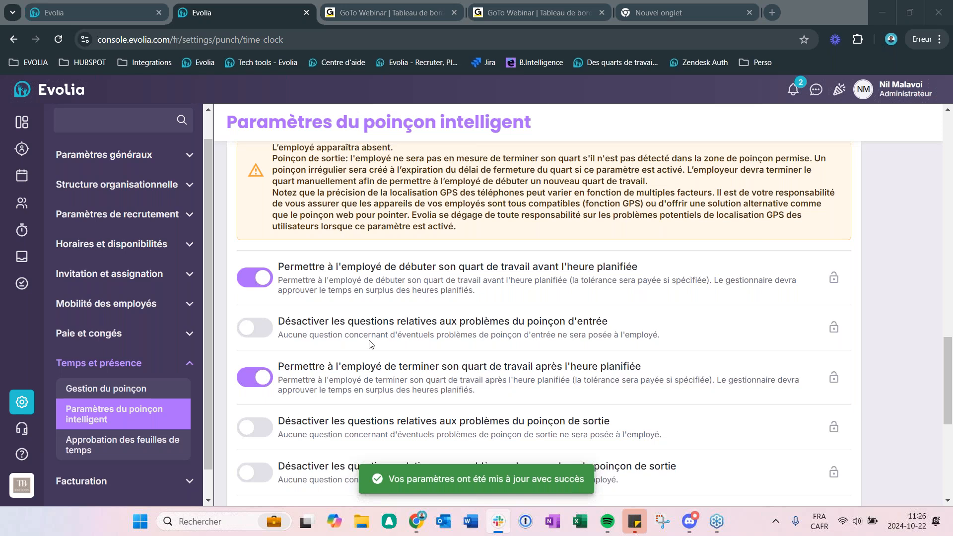
pyautogui.scroll(-1, 527, 372)
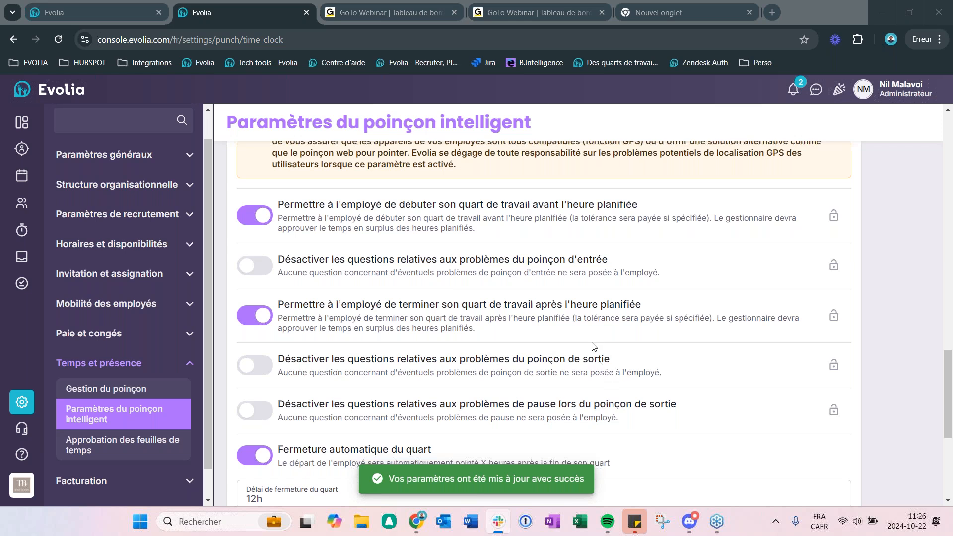
pyautogui.scroll(-1, 604, 338)
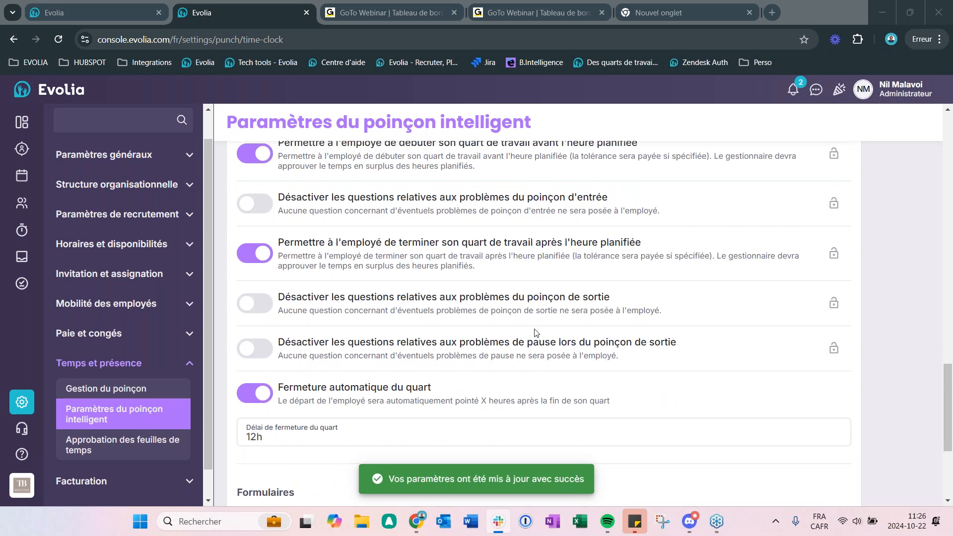
pyautogui.scroll(-1, 555, 330)
pyautogui.scroll(-1, 555, 329)
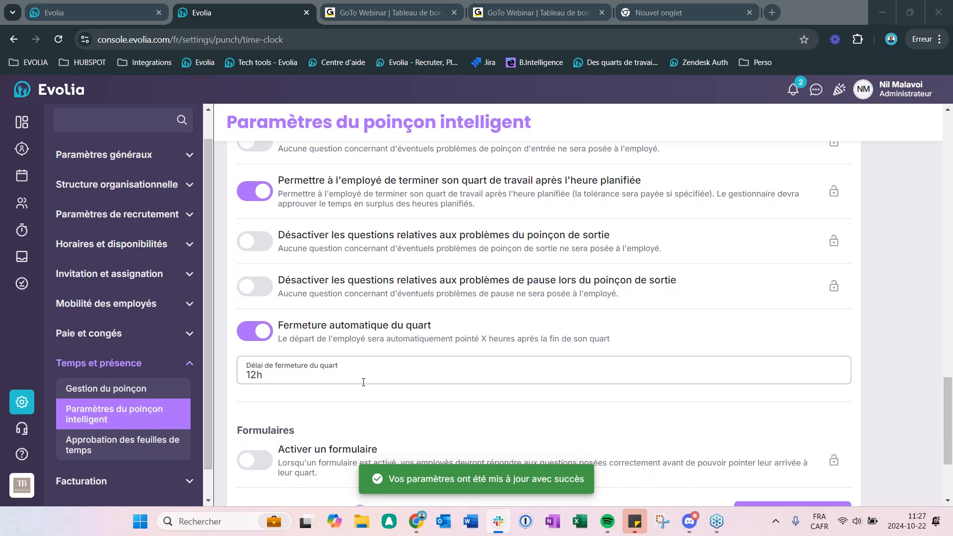
pyautogui.scroll(-3, 392, 378)
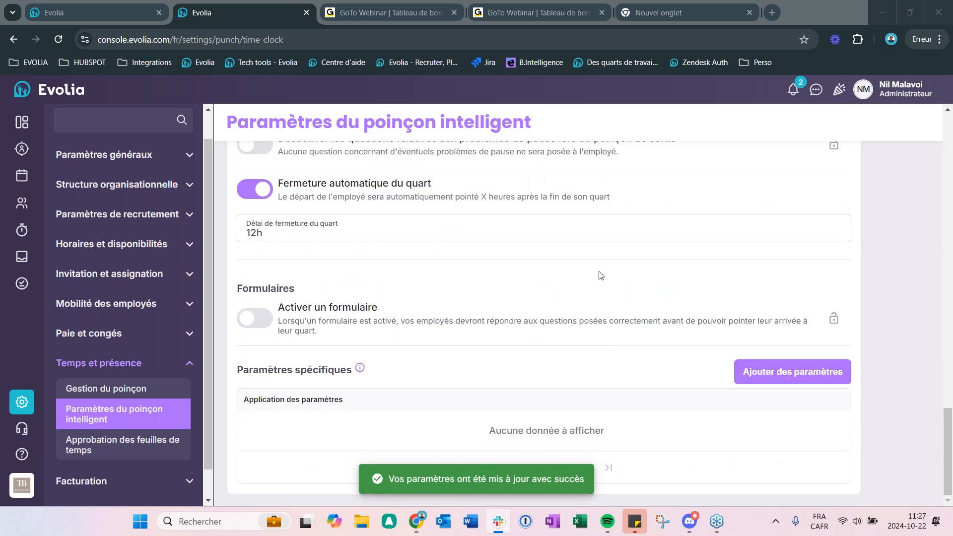
# Step: Turn on Activer un formulaire, view the available forms without selecting one, and turn the option off again
pyautogui.click(264, 320)
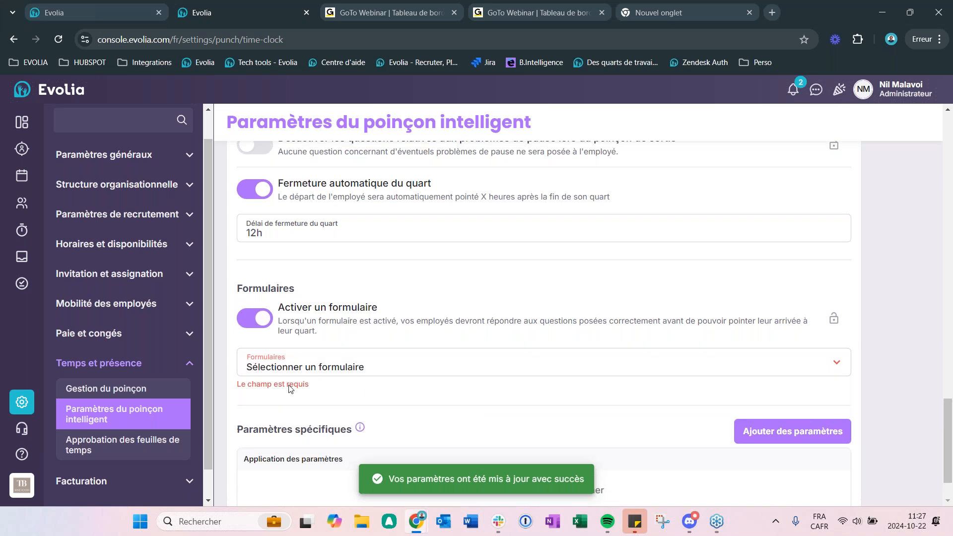
pyautogui.click(278, 367)
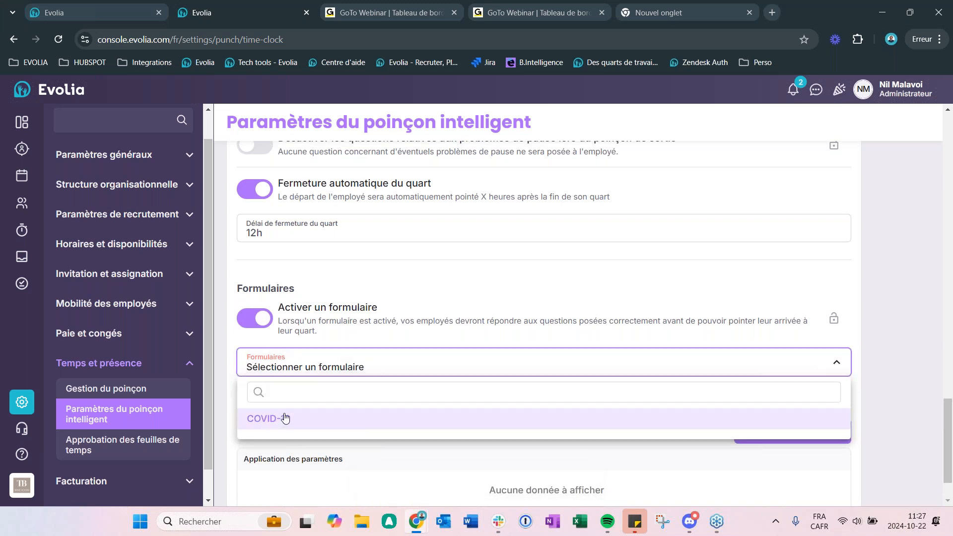
pyautogui.click(386, 283)
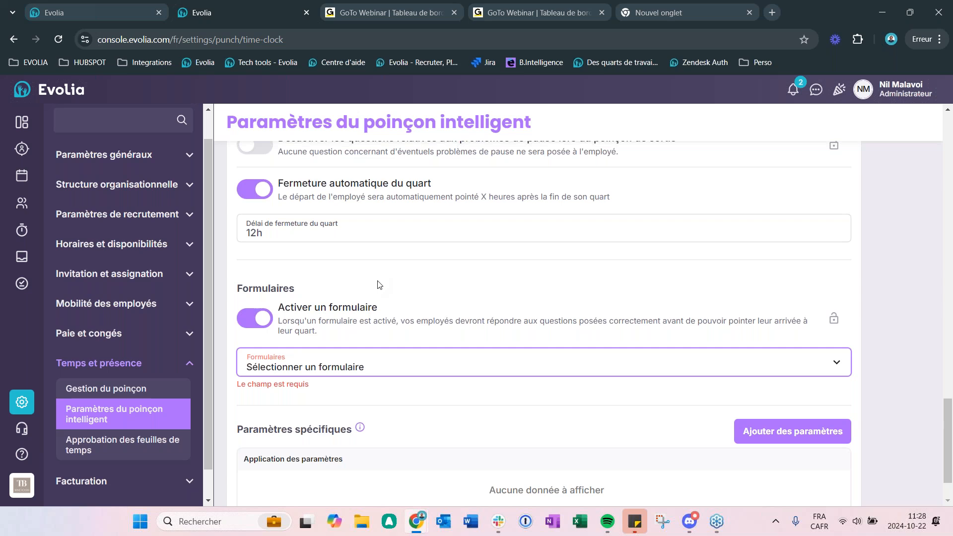
pyautogui.click(251, 319)
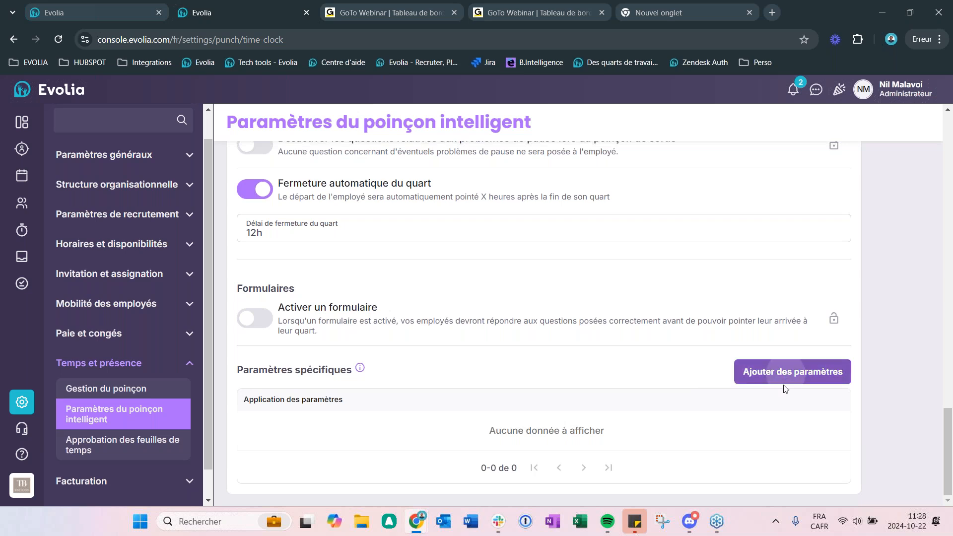
# Step: Start adding specific punch parameters for the Floor team and continue to the Paramètres stage
pyautogui.click(755, 373)
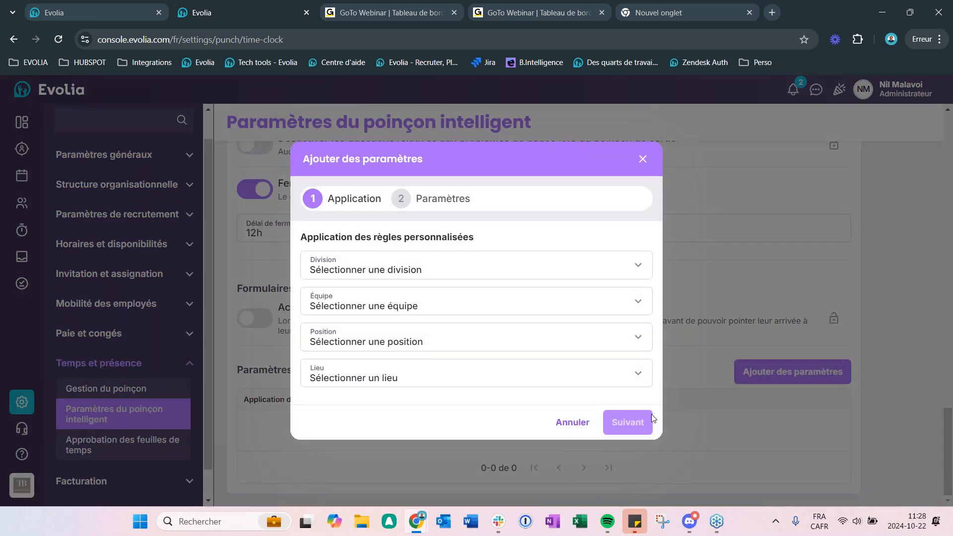
pyautogui.click(418, 310)
pyautogui.click(357, 389)
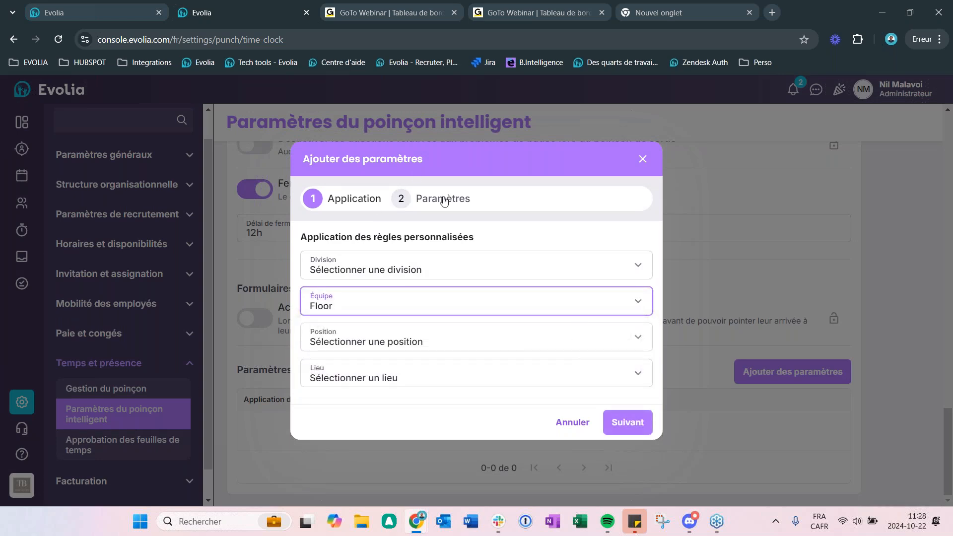
pyautogui.click(628, 420)
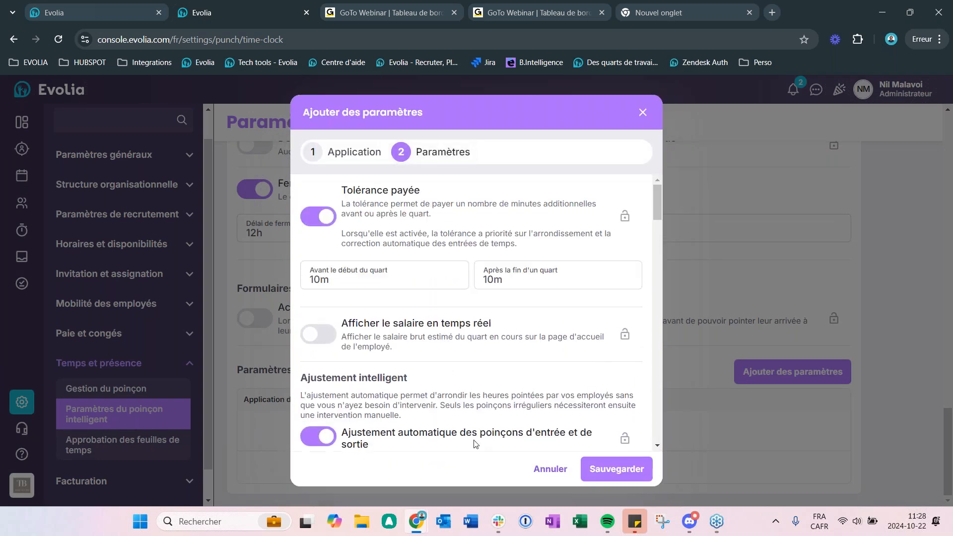
# Step: Go back to Application, change the team for the specific parameters to Cuisine, and return to the Paramètres stage
pyautogui.click(340, 152)
pyautogui.click(342, 313)
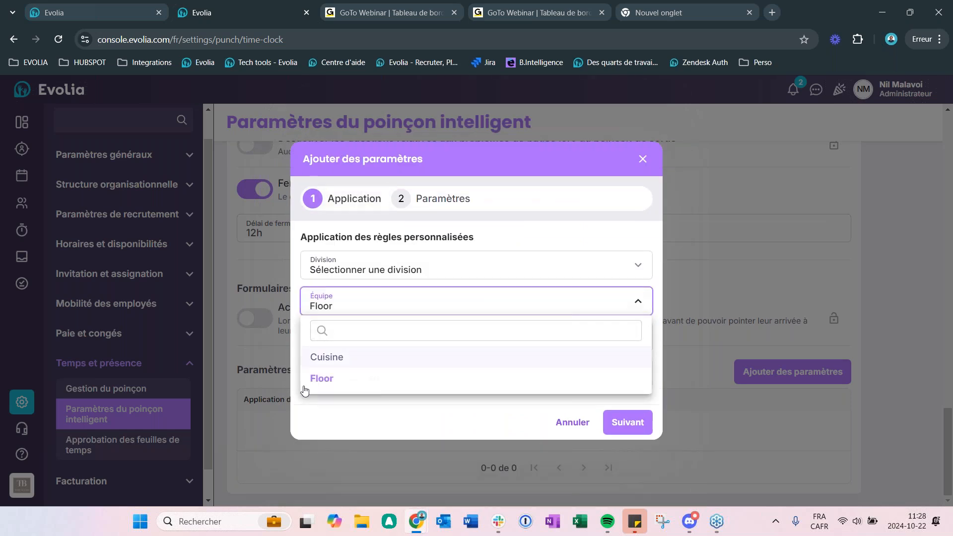
pyautogui.click(330, 358)
pyautogui.click(424, 202)
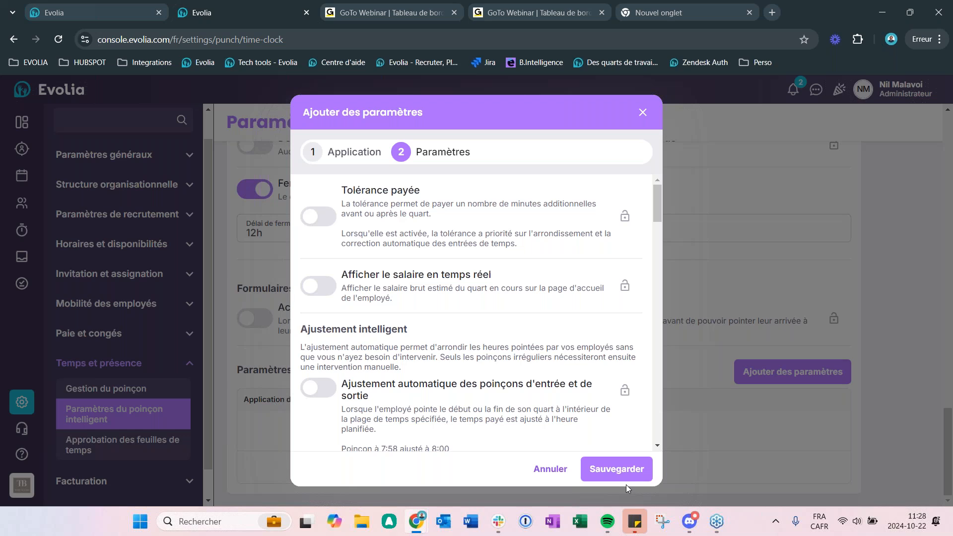
# Step: Close the specific parameters form without saving and open the Approbation des feuilles de temps settings
pyautogui.click(642, 113)
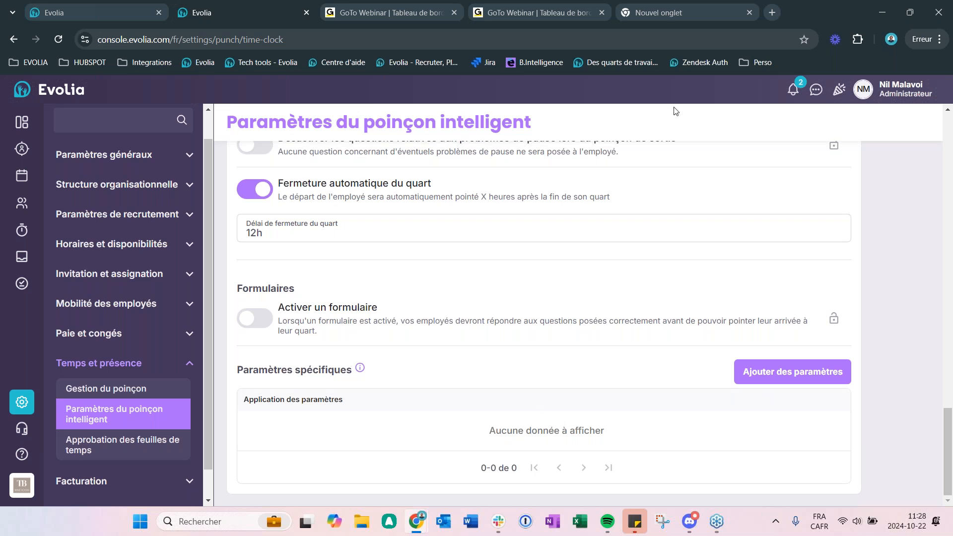
pyautogui.click(102, 460)
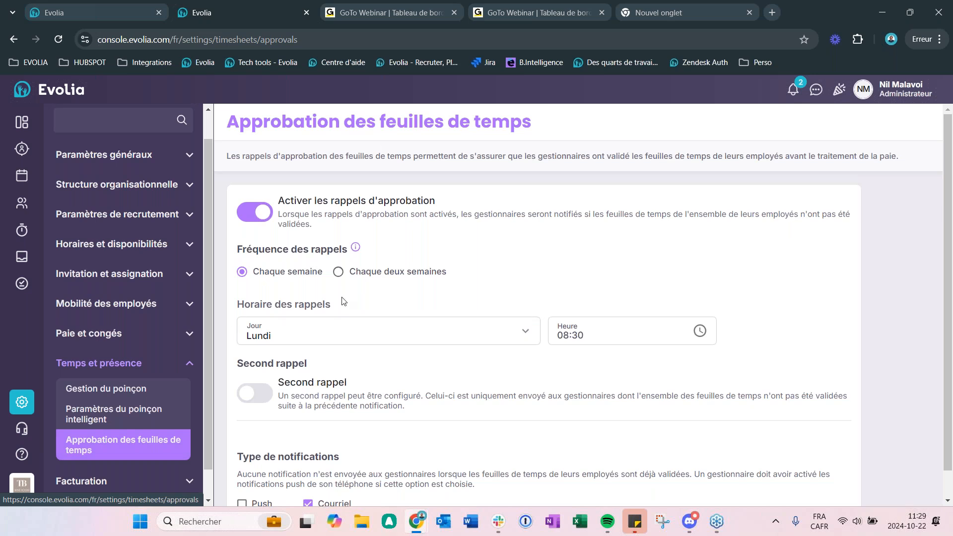
pyautogui.scroll(-1, 348, 298)
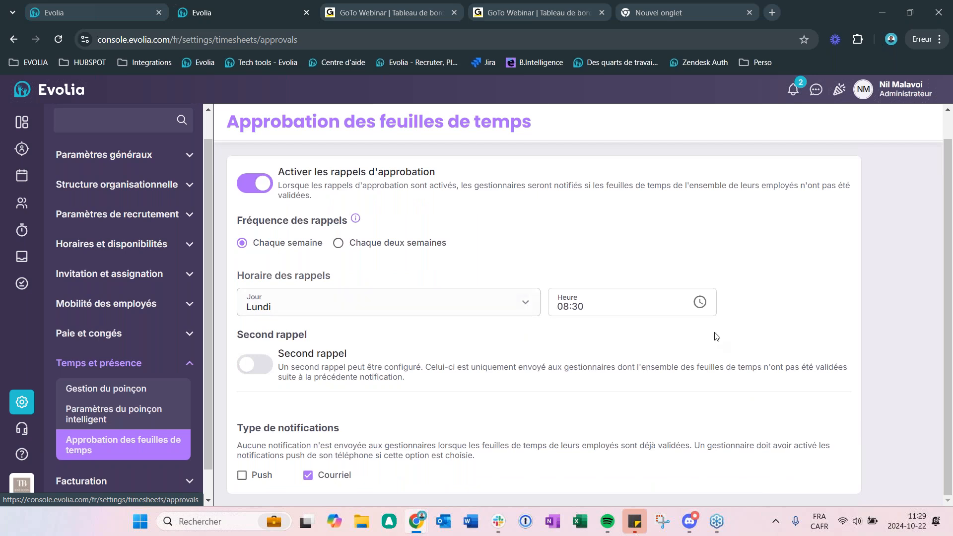
# Step: View the available reminder days without changing the selection, and turn on Second rappel for timesheet approval
pyautogui.click(313, 317)
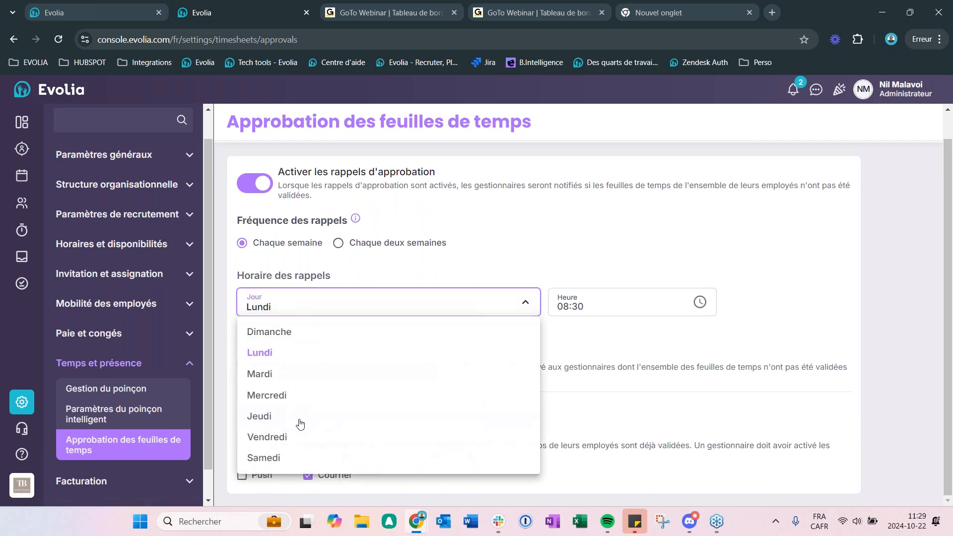
pyautogui.click(622, 319)
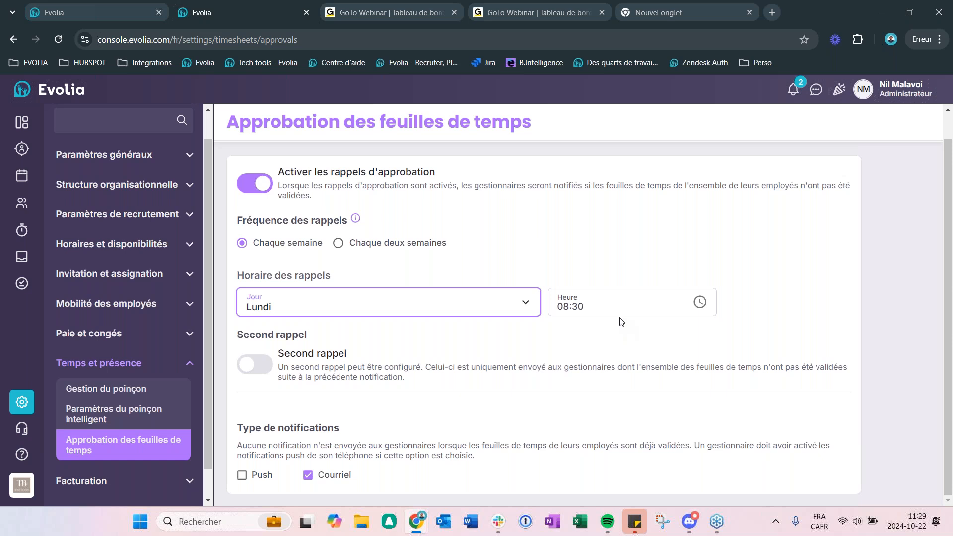
pyautogui.click(263, 365)
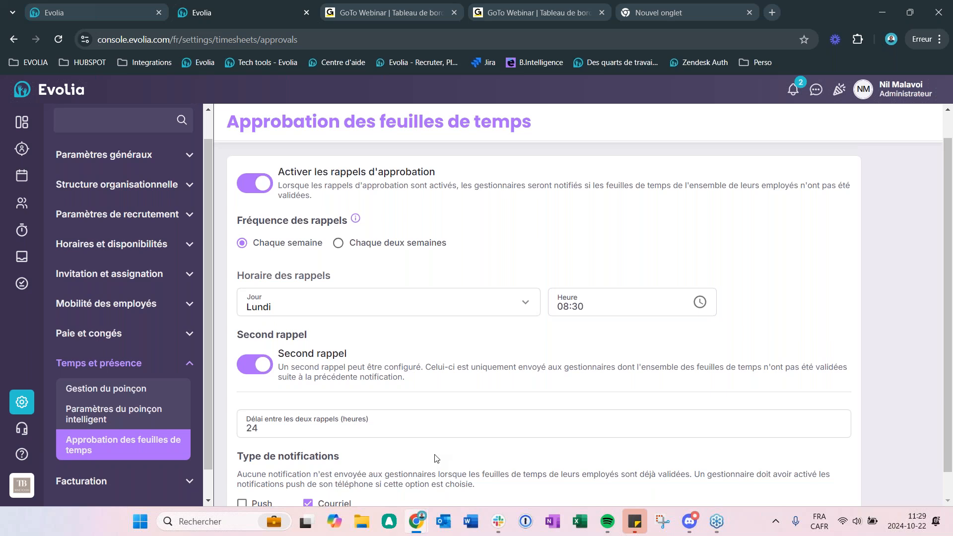
pyautogui.scroll(-1, 436, 459)
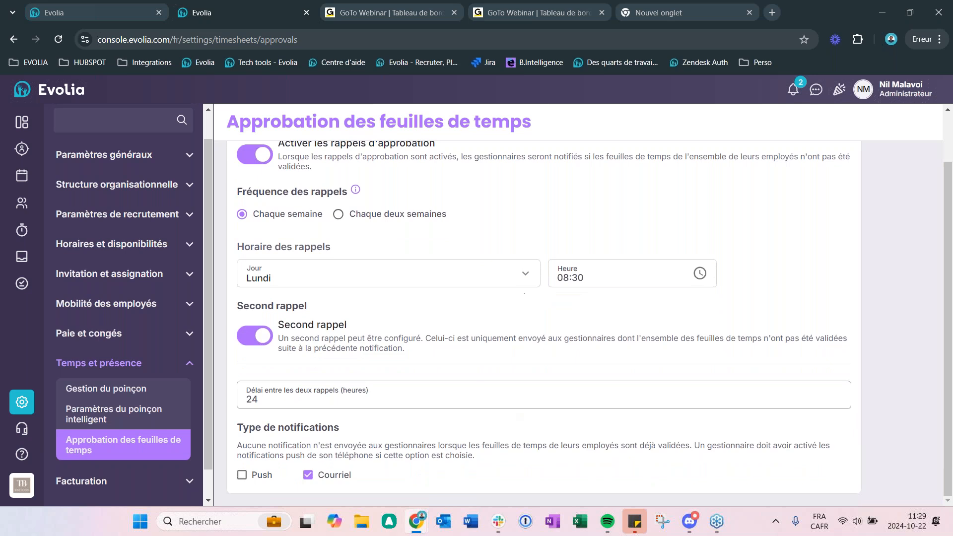
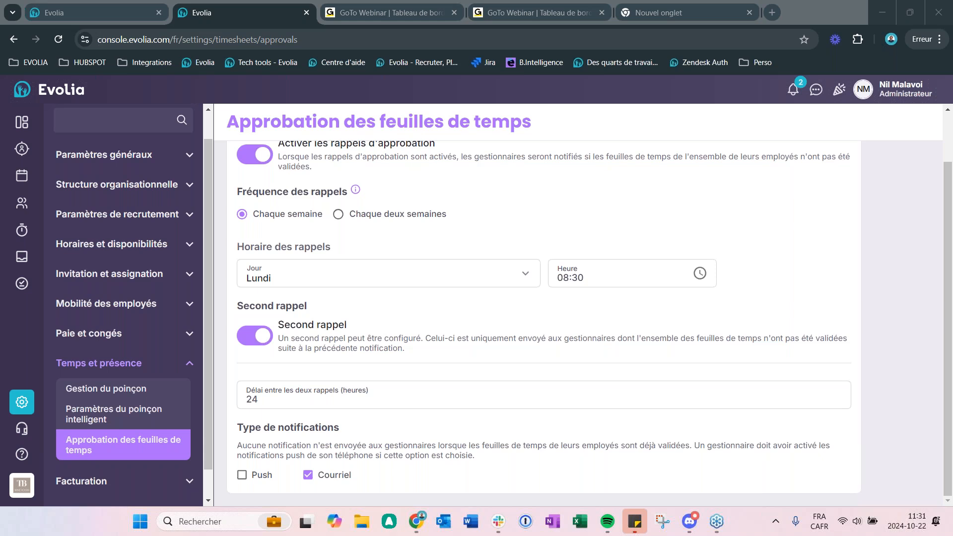
# Step: Open the employee schedule, start a new shift for the student employee on Thursday 24 October, and expand its Paramètres avancés
pyautogui.click(31, 182)
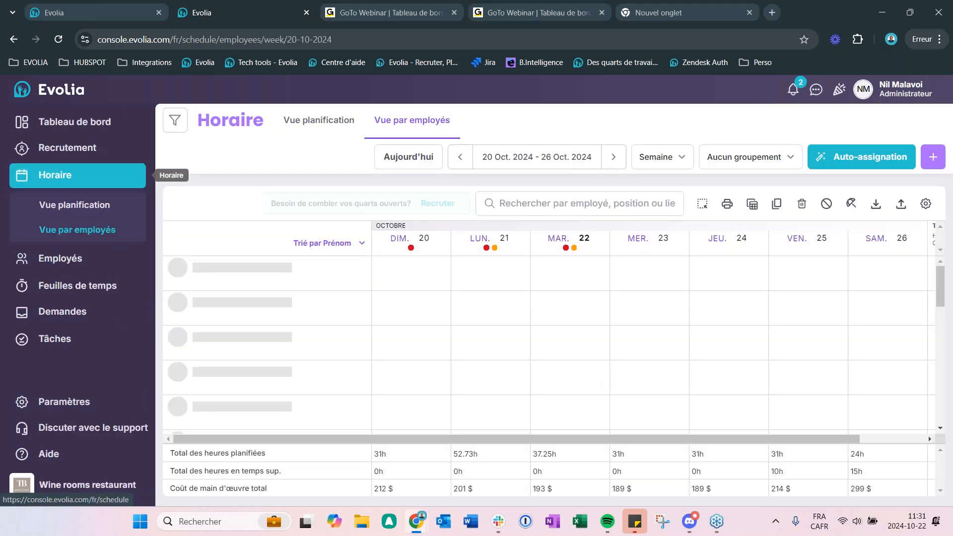
pyautogui.scroll(-1, 717, 334)
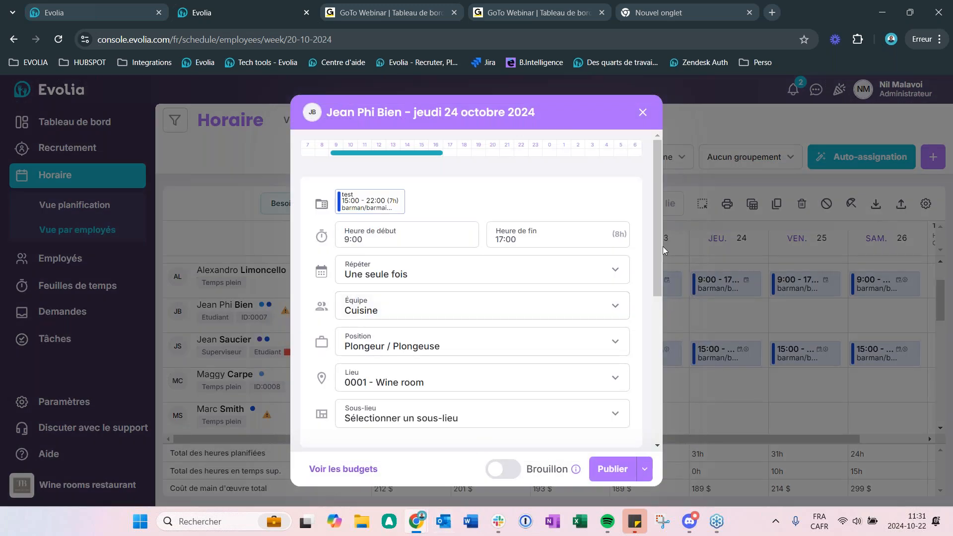
pyautogui.moveTo(662, 247); pyautogui.dragTo(656, 331)
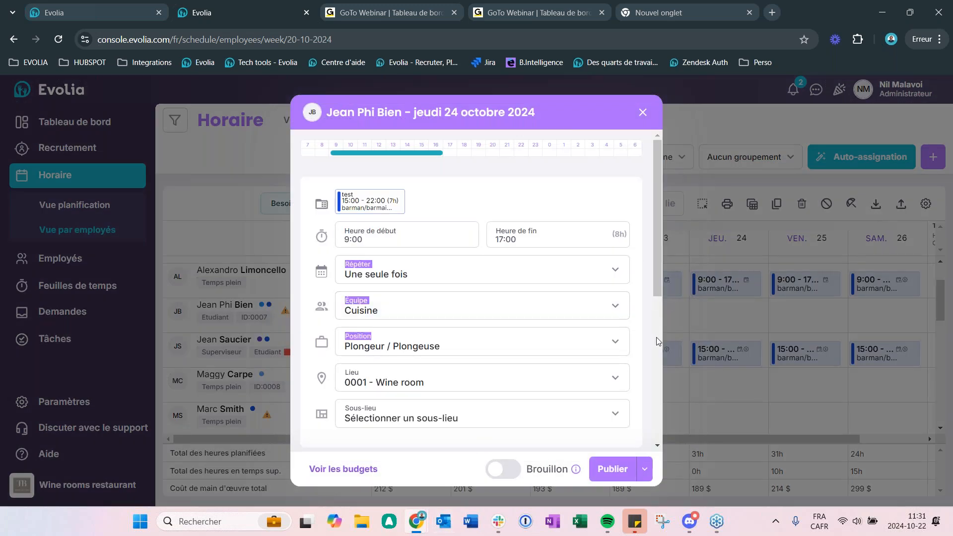
pyautogui.moveTo(654, 269); pyautogui.dragTo(666, 422)
pyautogui.click(373, 428)
pyautogui.scroll(-7, 450, 298)
pyautogui.scroll(5, 521, 315)
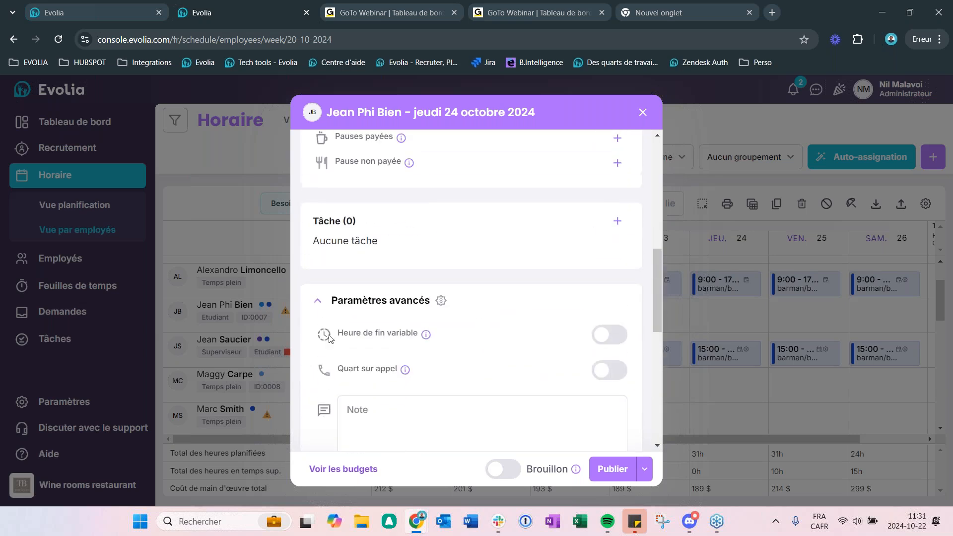
# Step: Turn Heure de fin variable on and back off for the new shift, and close the form without publishing
pyautogui.moveTo(424, 337)
pyautogui.click(620, 337)
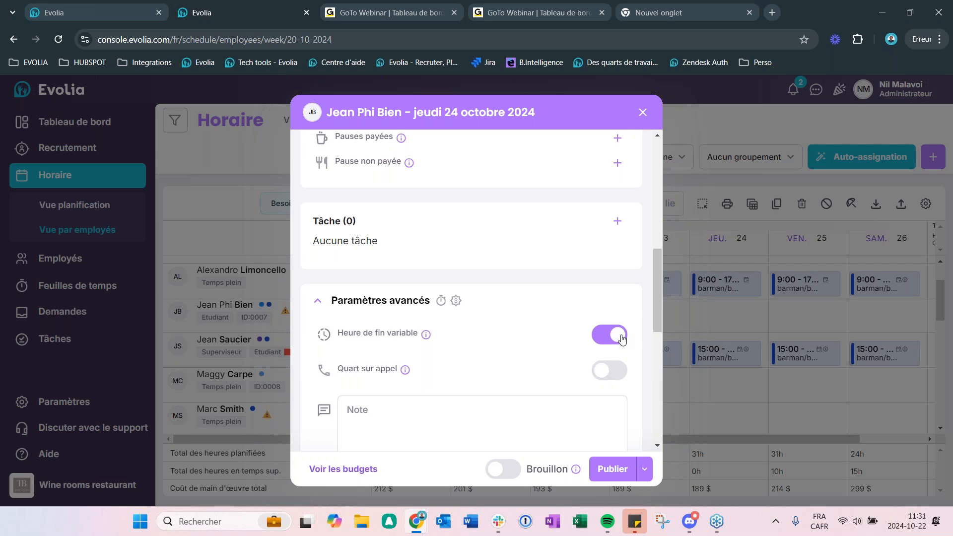
pyautogui.click(620, 336)
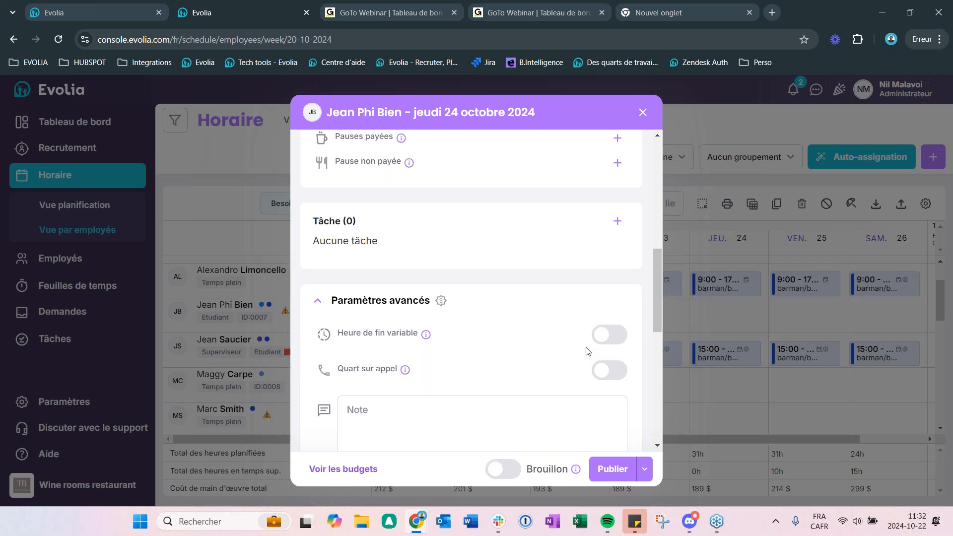
pyautogui.click(643, 113)
# Step: Open the Gestion du poinçon settings and review the web punch, mobile punch and Positions exigeant un poinçon sections
pyautogui.click(64, 402)
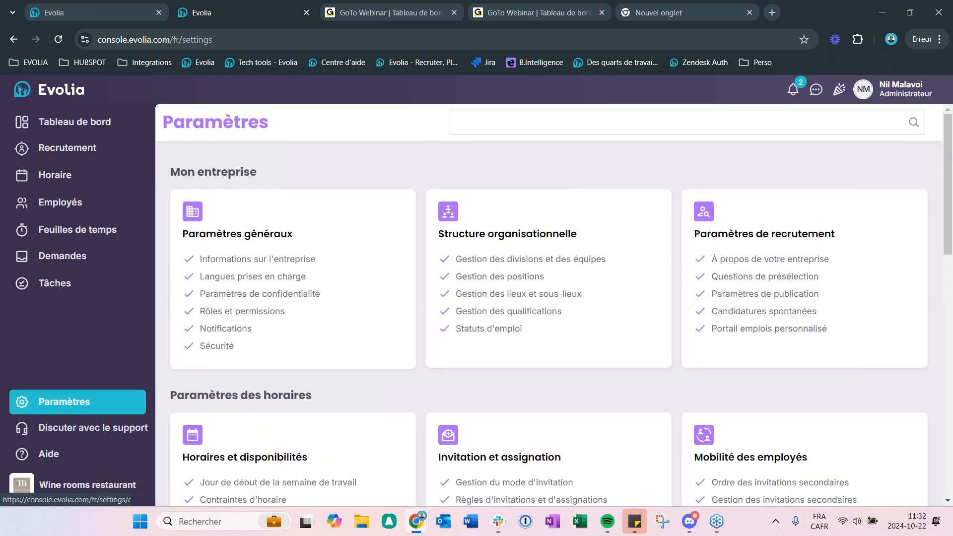
pyautogui.scroll(-5, 290, 387)
pyautogui.click(506, 357)
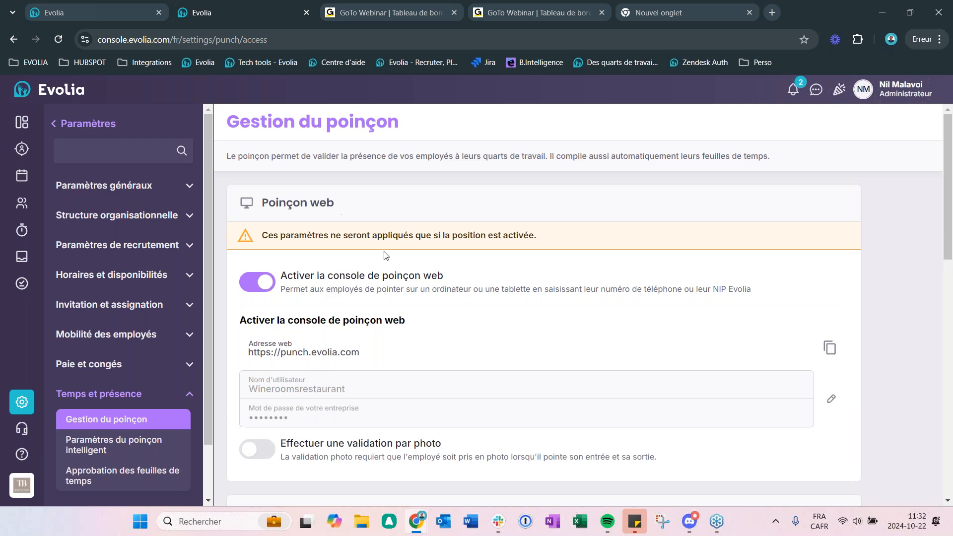
pyautogui.scroll(-3, 384, 254)
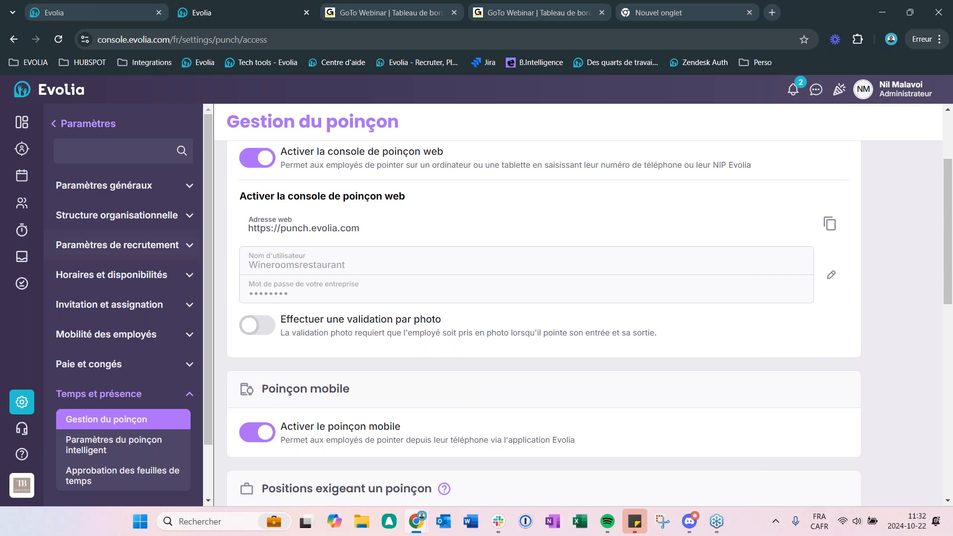
pyautogui.scroll(-3, 298, 353)
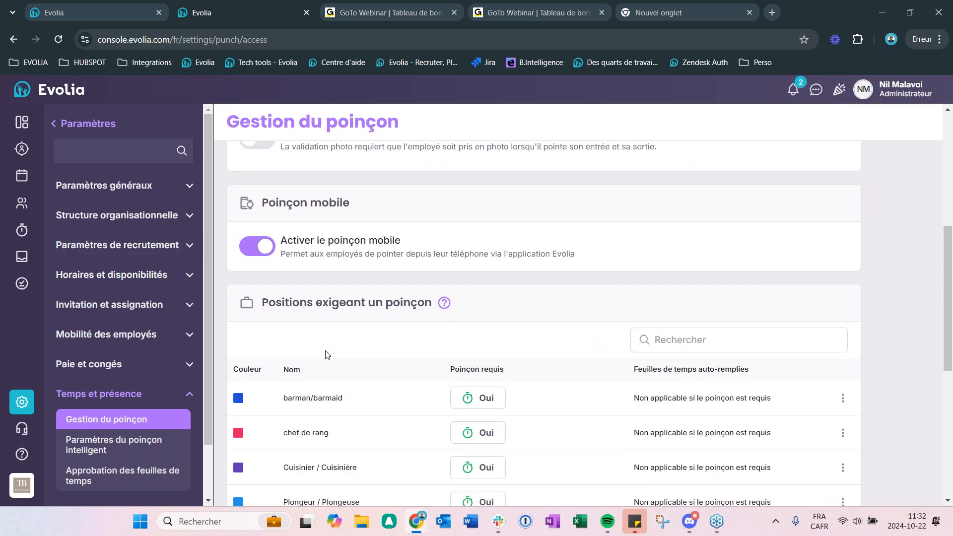
pyautogui.scroll(3, 332, 354)
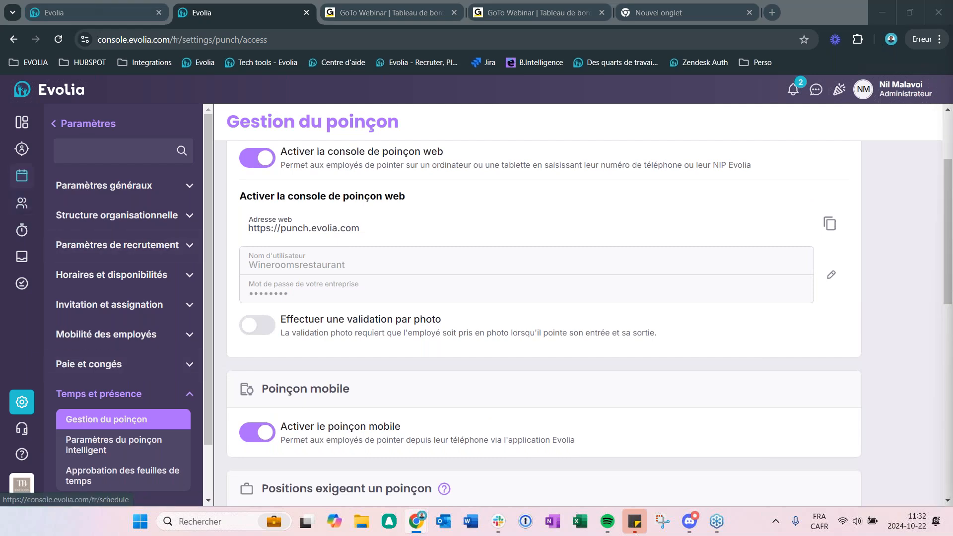
# Step: Return to the employee schedule and inspect the punch statuses of the shifts from 20 to 22 October, including the 10:45 and 21:05 shifts
pyautogui.click(22, 177)
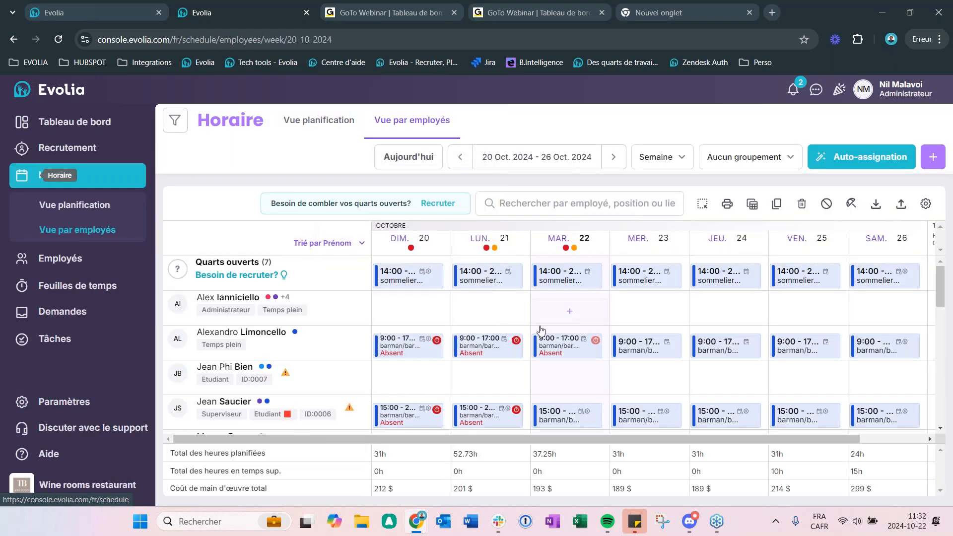
pyautogui.moveTo(626, 440); pyautogui.dragTo(553, 438)
pyautogui.moveTo(707, 421)
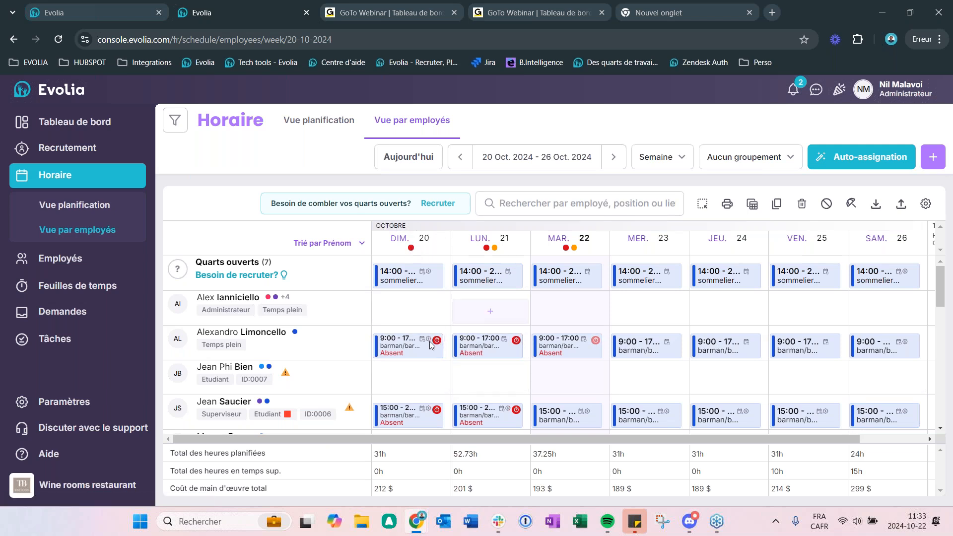
pyautogui.moveTo(377, 352)
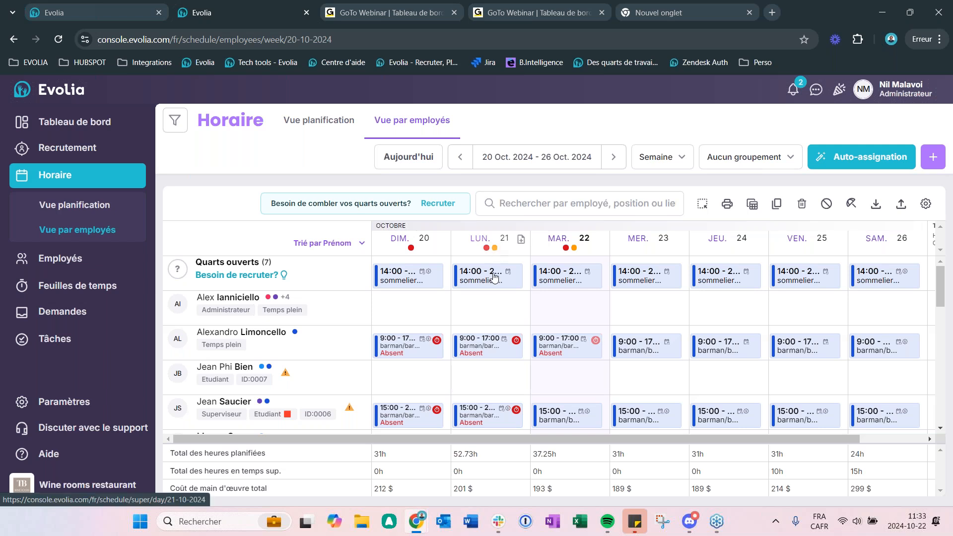
pyautogui.scroll(-5, 496, 281)
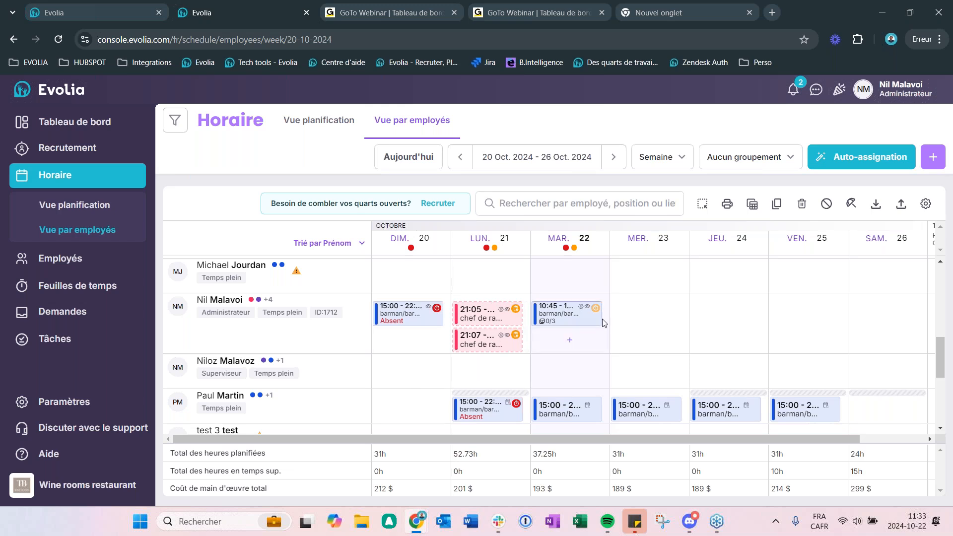
pyautogui.moveTo(591, 313)
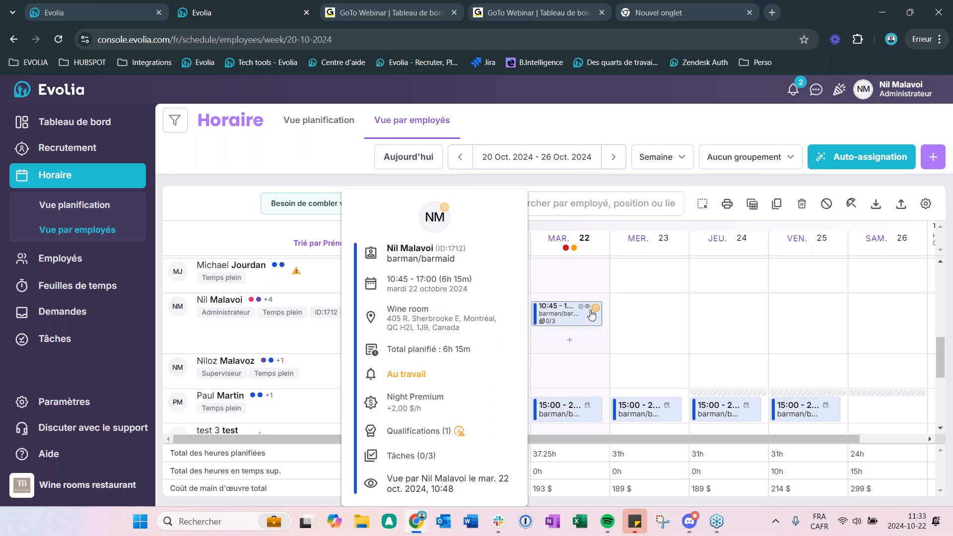
pyautogui.moveTo(489, 326)
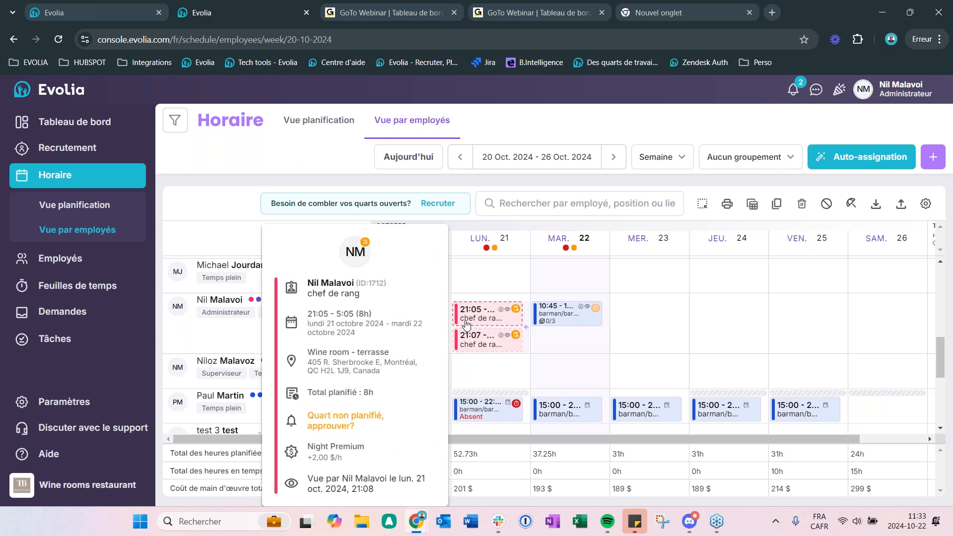
# Step: Open Permissions in the general settings and review the Poinçon options for punching without planned shifts and approving unplanned shifts
pyautogui.click(90, 407)
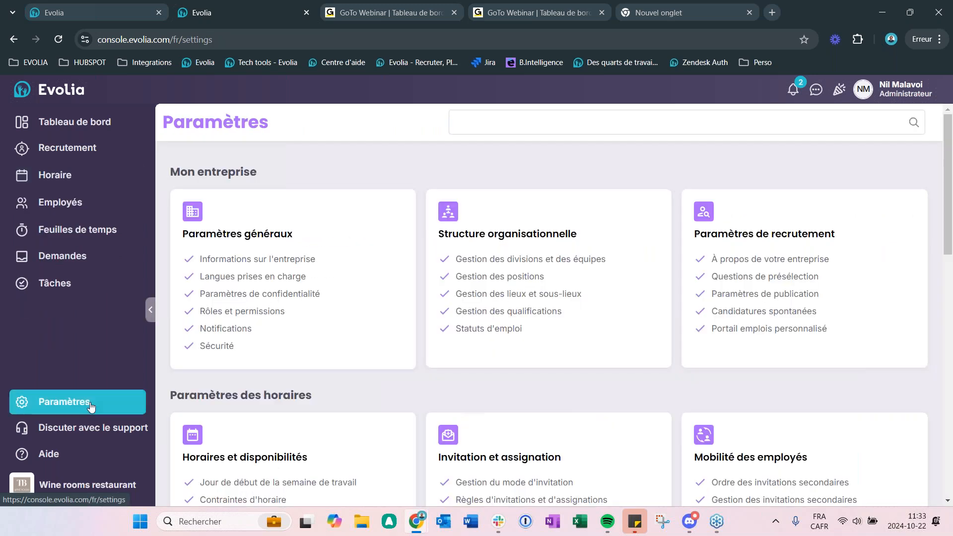
pyautogui.click(313, 228)
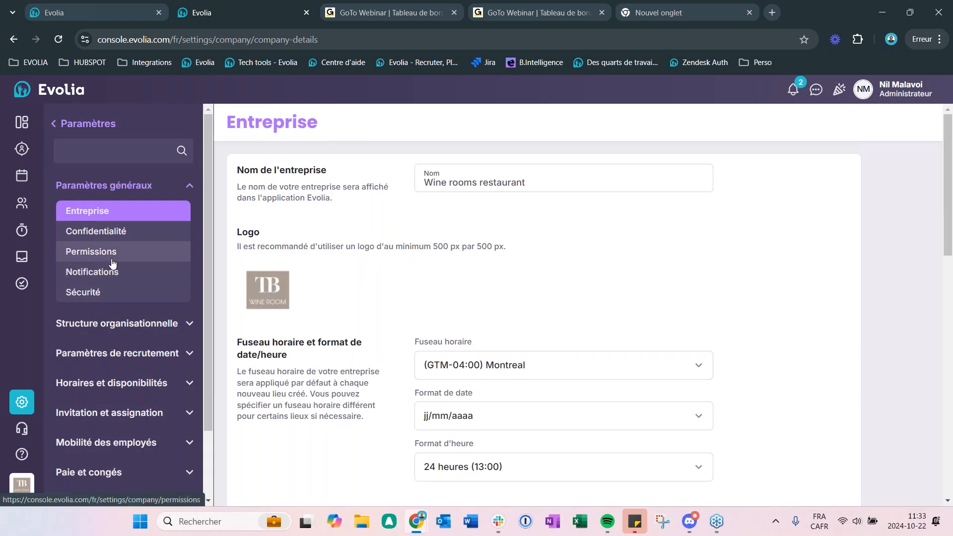
pyautogui.click(83, 254)
pyautogui.scroll(-10, 506, 336)
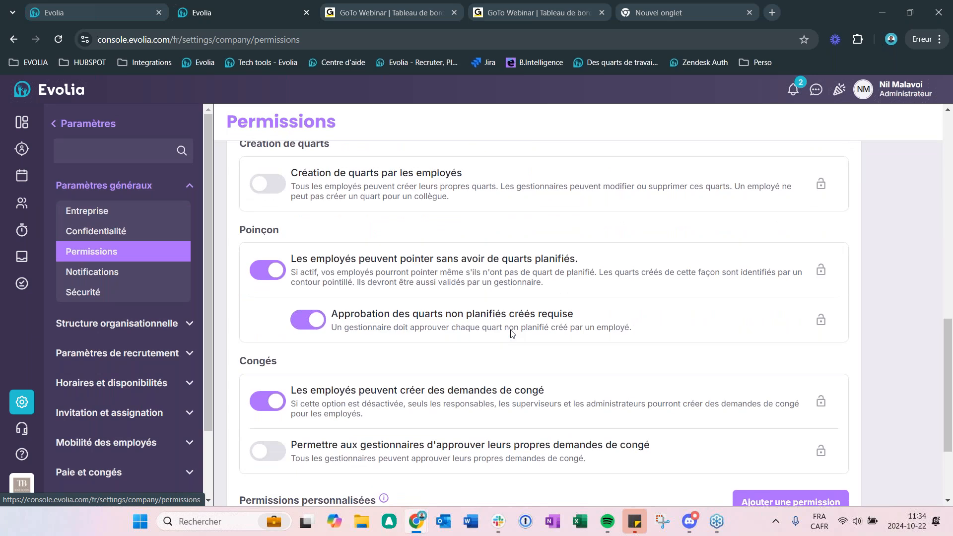
pyautogui.scroll(4, 512, 334)
pyautogui.scroll(-1, 512, 333)
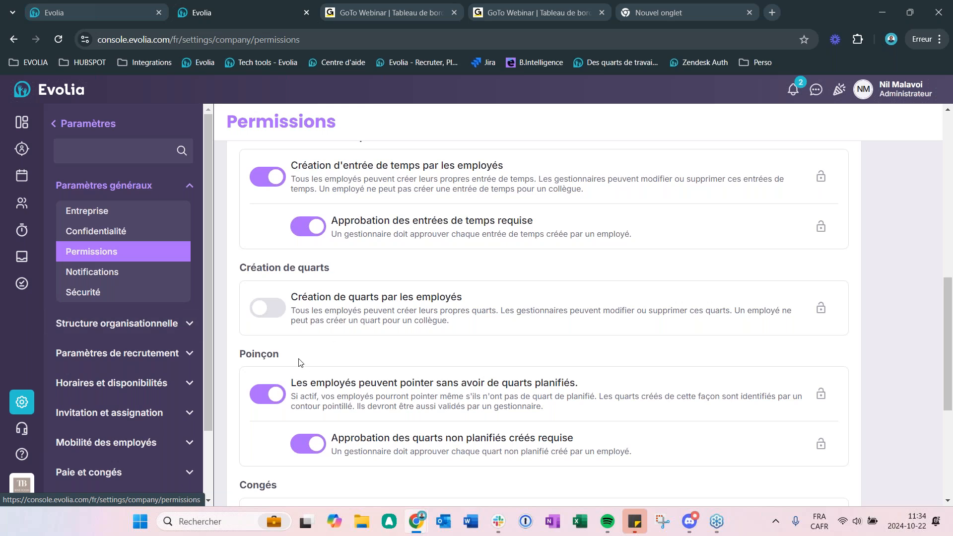
pyautogui.scroll(-1, 300, 360)
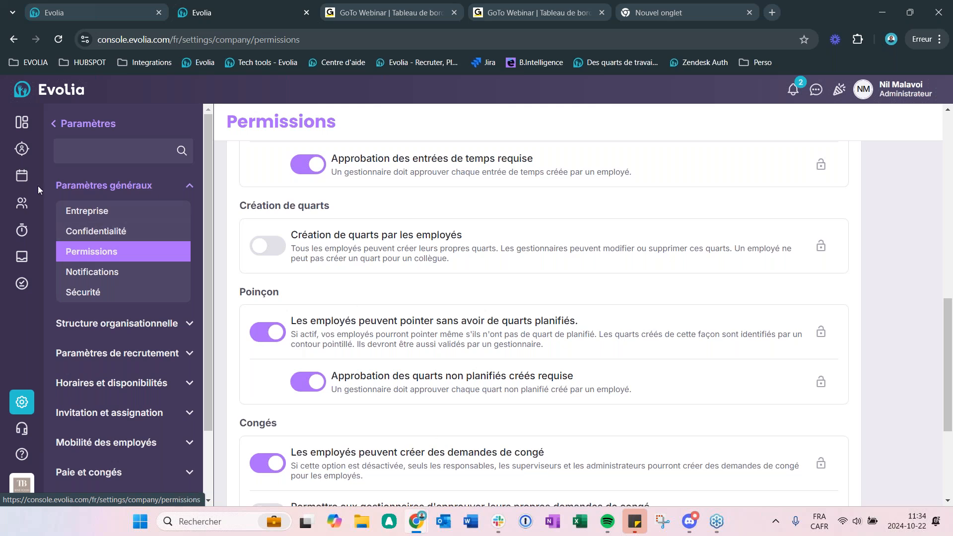
# Step: Go back to the employee schedule and view the details of the unplanned 21:05 chef de rang shift on Monday 21 October
pyautogui.click(21, 176)
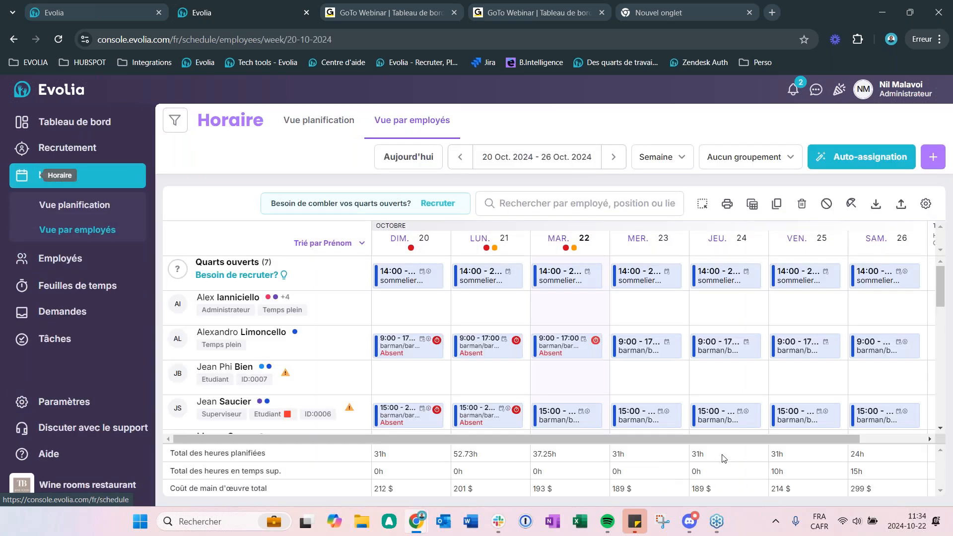
pyautogui.scroll(-3, 566, 342)
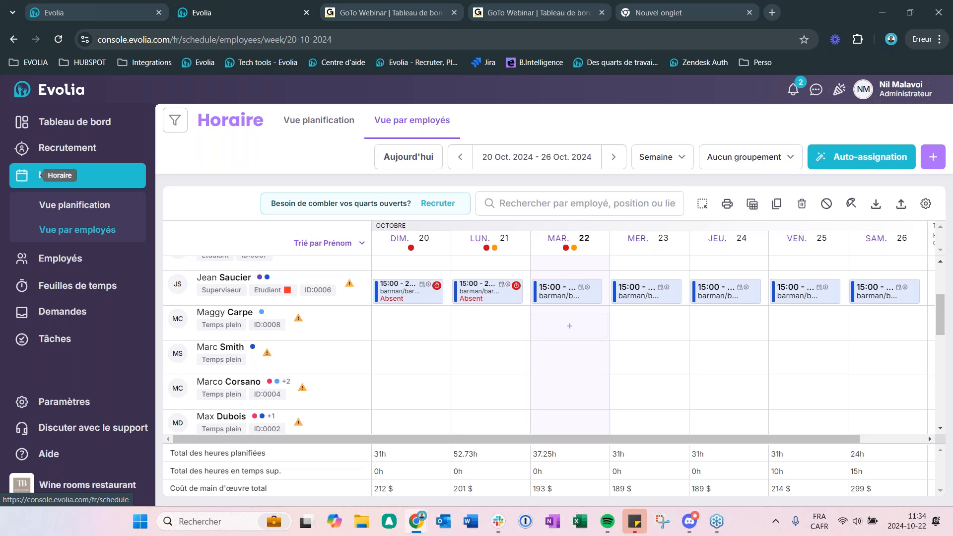
pyautogui.scroll(-5, 570, 326)
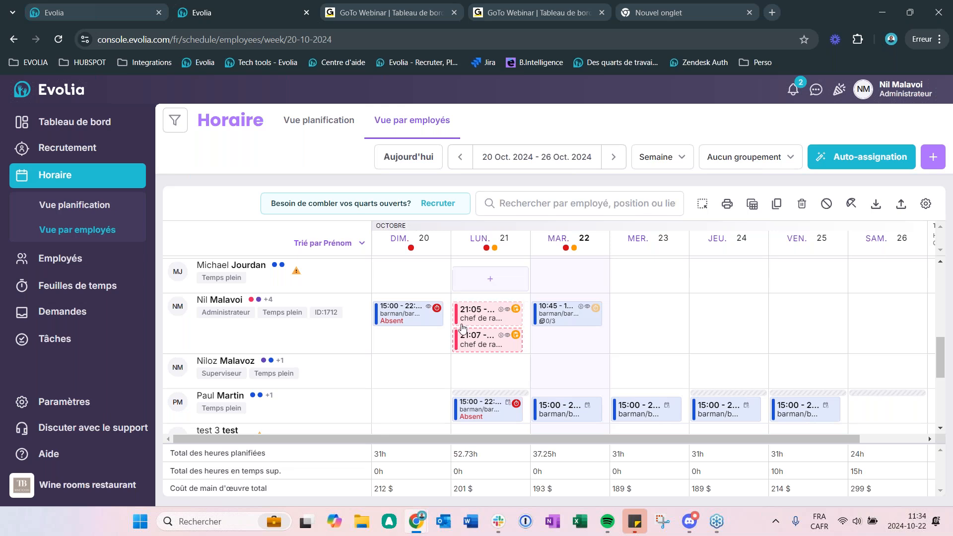
pyautogui.moveTo(485, 317)
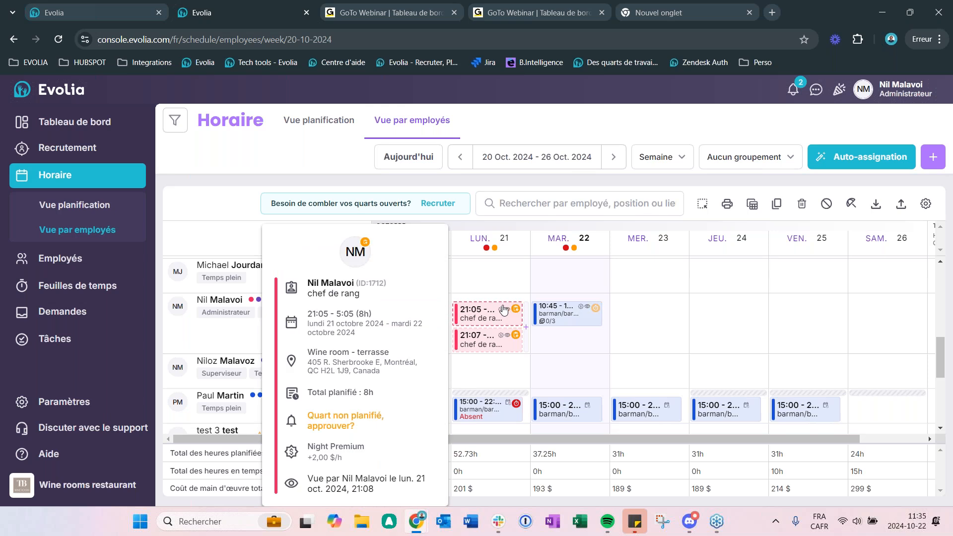
# Step: Open the schedule report export, view the available report types, and open the management of custom reports
pyautogui.click(874, 206)
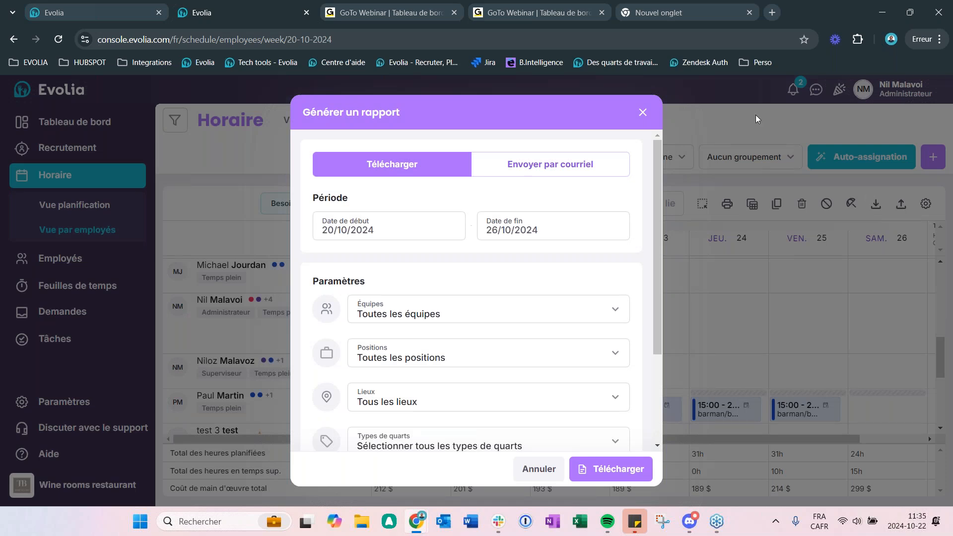
pyautogui.click(642, 112)
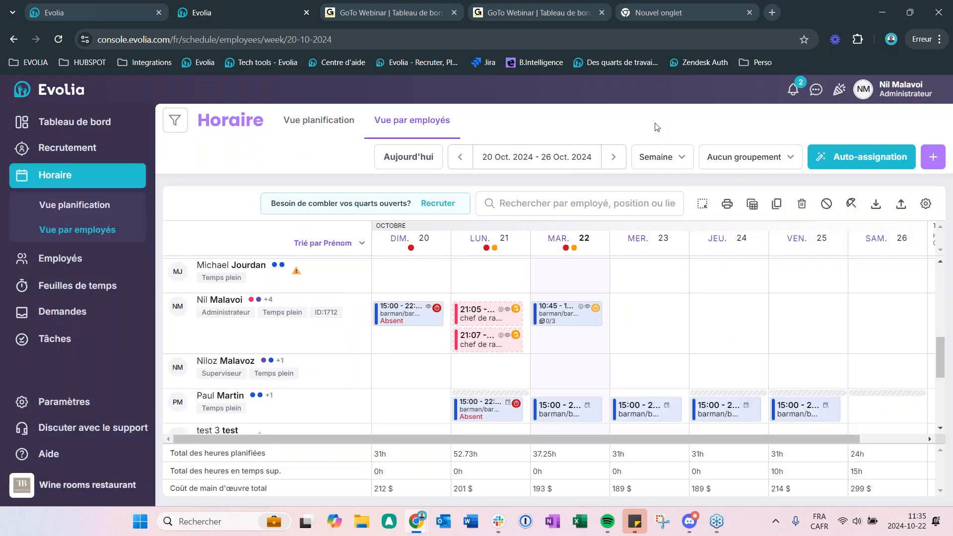
pyautogui.click(875, 205)
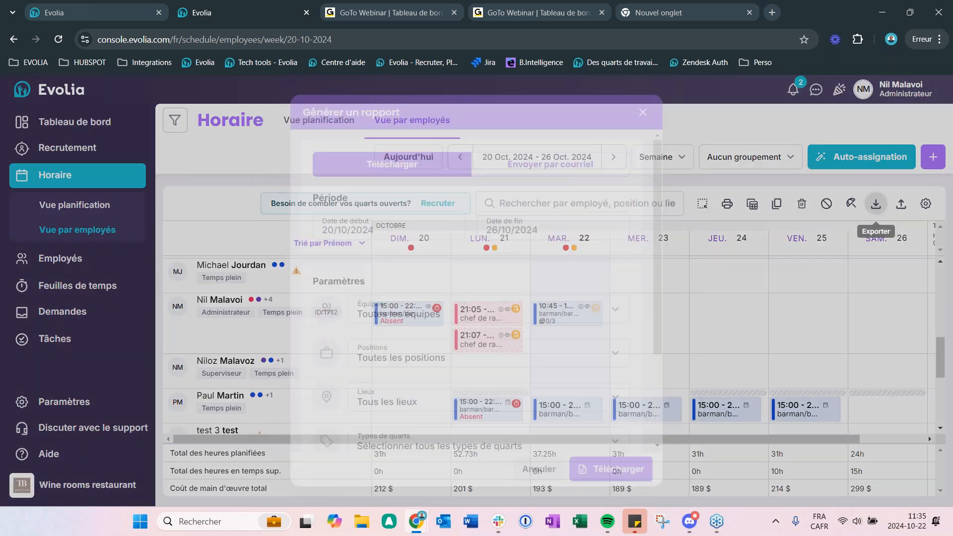
pyautogui.moveTo(656, 168); pyautogui.dragTo(659, 267)
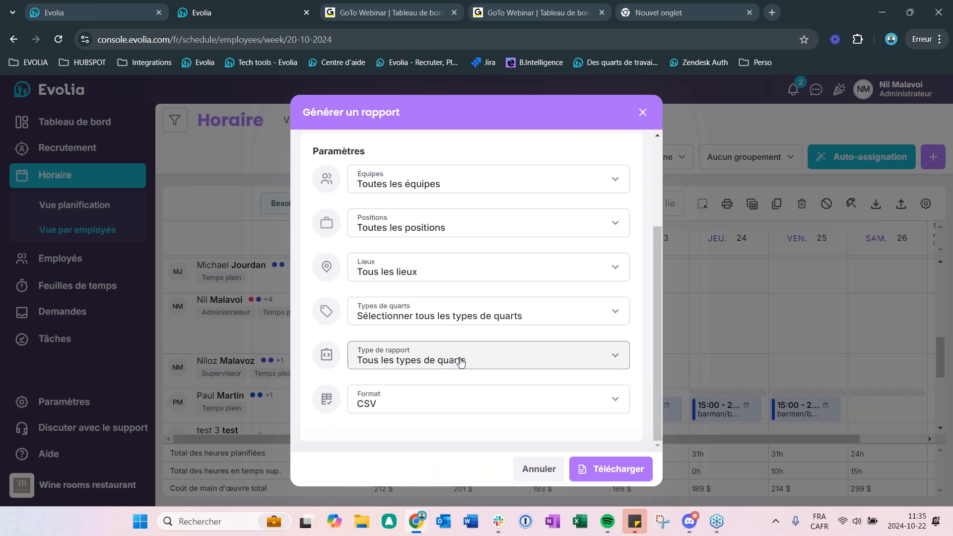
pyautogui.click(420, 357)
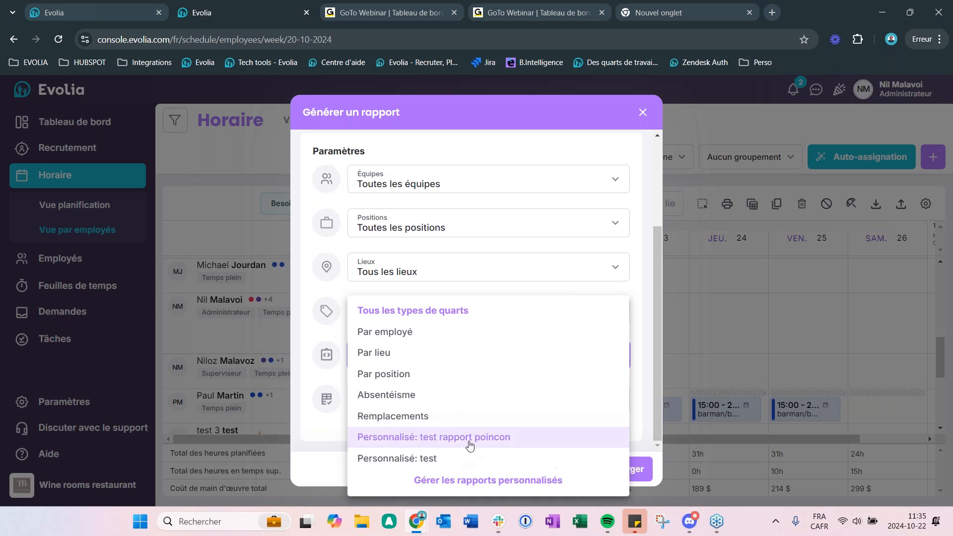
pyautogui.click(469, 489)
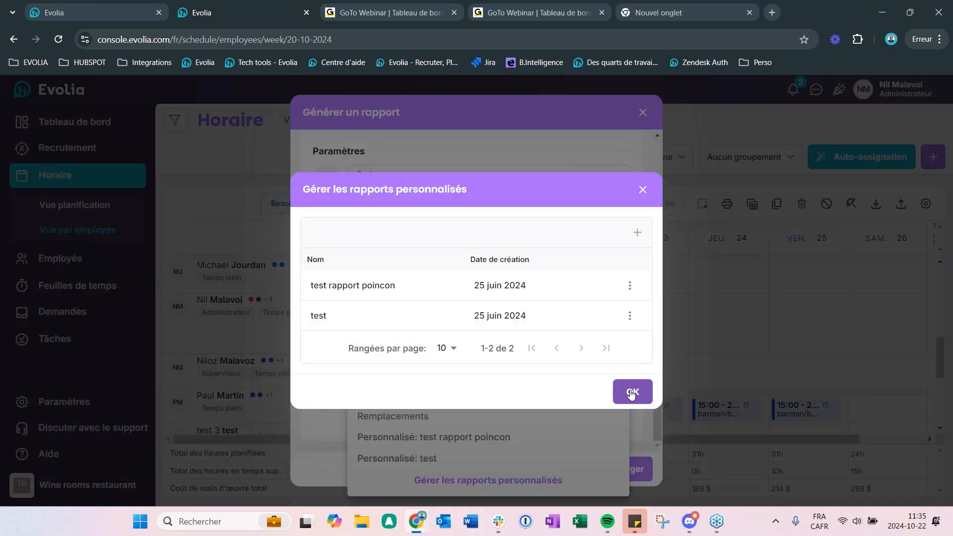
# Step: Start a new custom report and name it "Statut poincon"
pyautogui.click(637, 232)
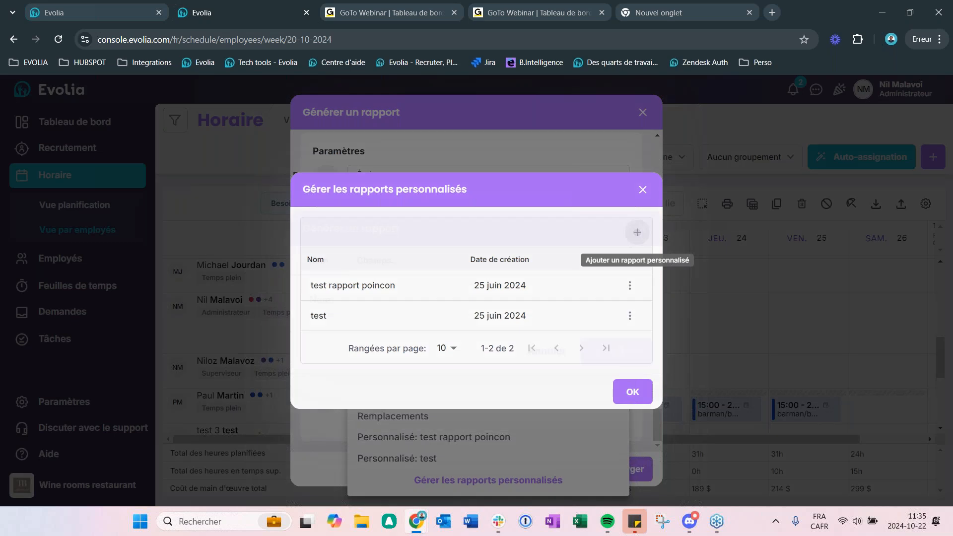
pyautogui.click(348, 304)
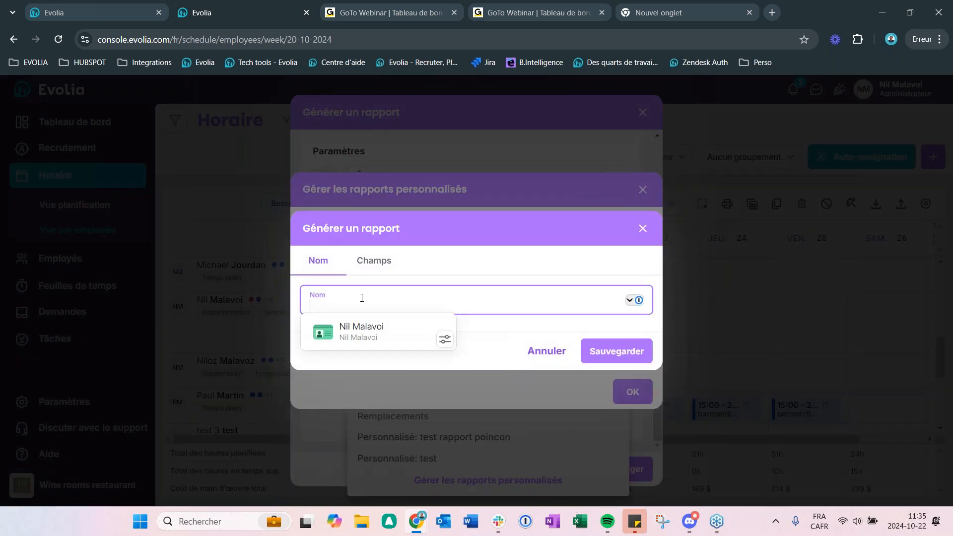
pyautogui.write('Staut')
pyautogui.press('BackSpace')
pyautogui.press('BackSpace')
pyautogui.write('tut poincon')
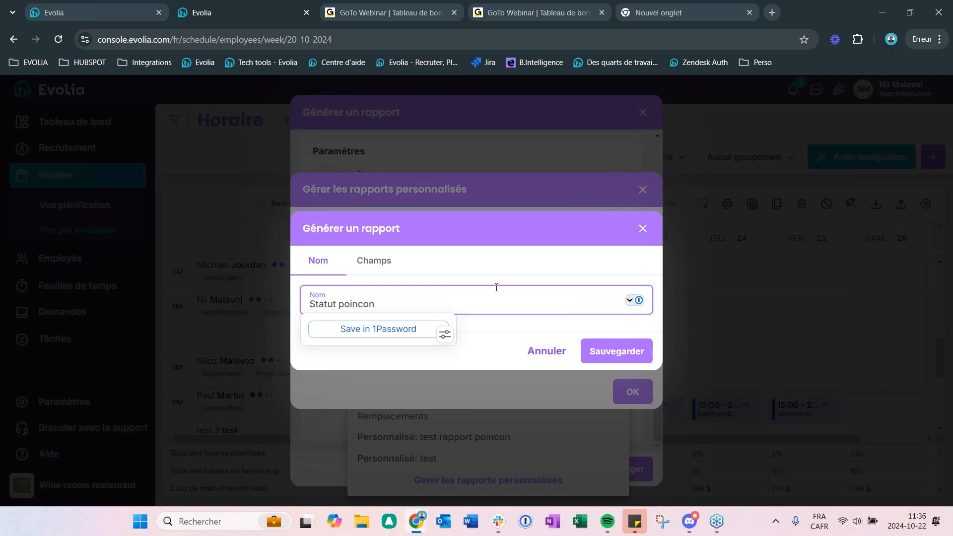
# Step: Add the employee fields Nom, Prenom and Numero_employe to the new custom report
pyautogui.click(385, 262)
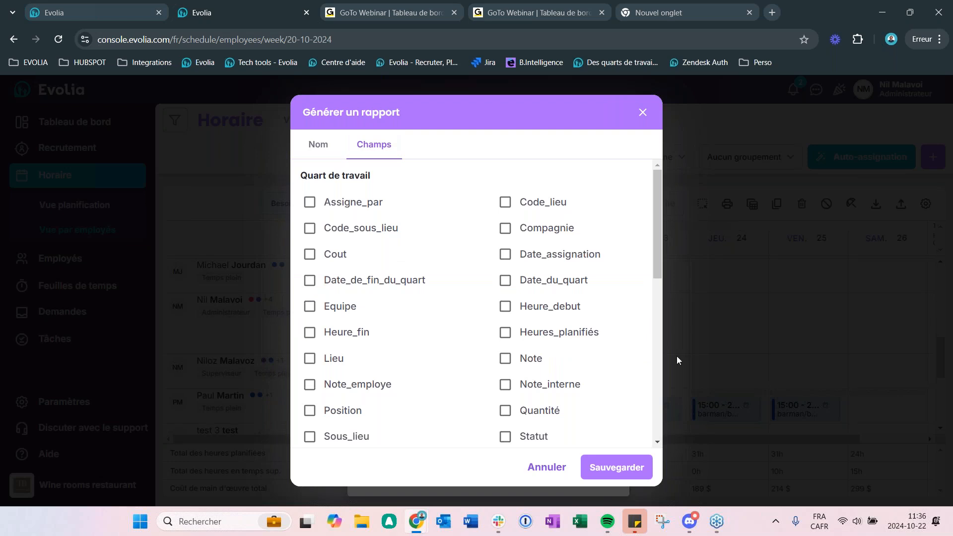
pyautogui.scroll(-1, 308, 359)
pyautogui.scroll(1, 405, 268)
pyautogui.scroll(-4, 358, 407)
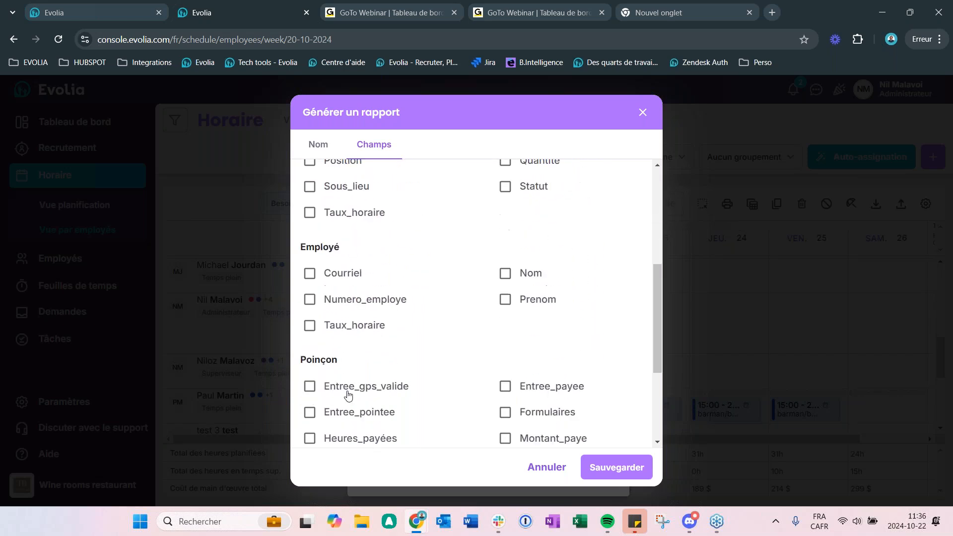
pyautogui.scroll(1, 347, 395)
pyautogui.click(506, 339)
pyautogui.click(504, 368)
pyautogui.click(312, 365)
pyautogui.moveTo(654, 334); pyautogui.dragTo(626, 217)
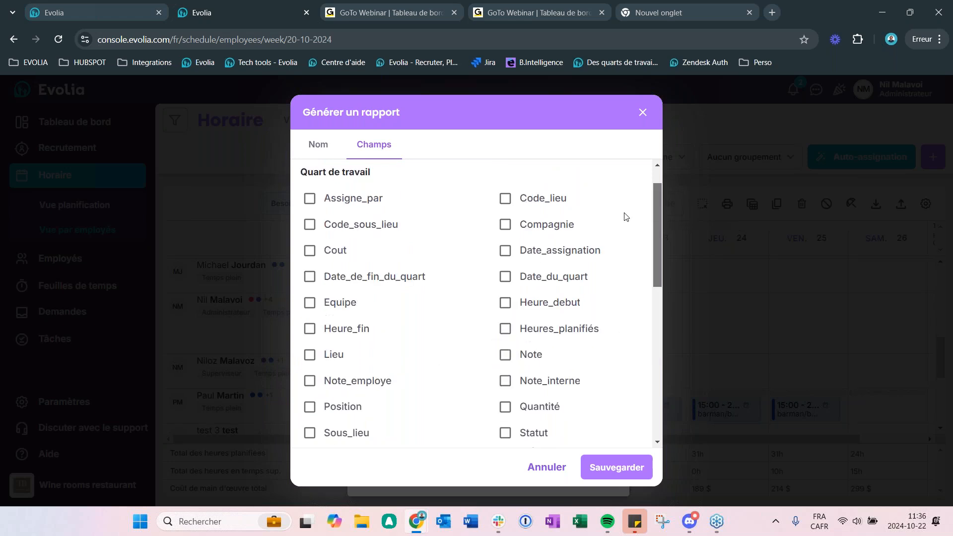
pyautogui.scroll(1, 626, 217)
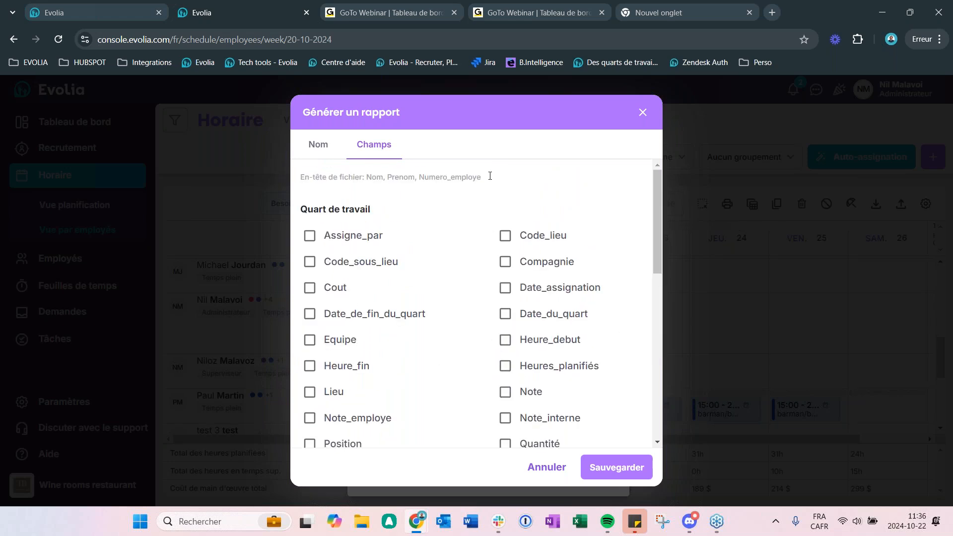
# Step: Add the Poinçon fields Entree_pointee, Entree_payee, Status_poincon_entree and Status_poincon_sortie to the custom report
pyautogui.moveTo(653, 209); pyautogui.dragTo(650, 377)
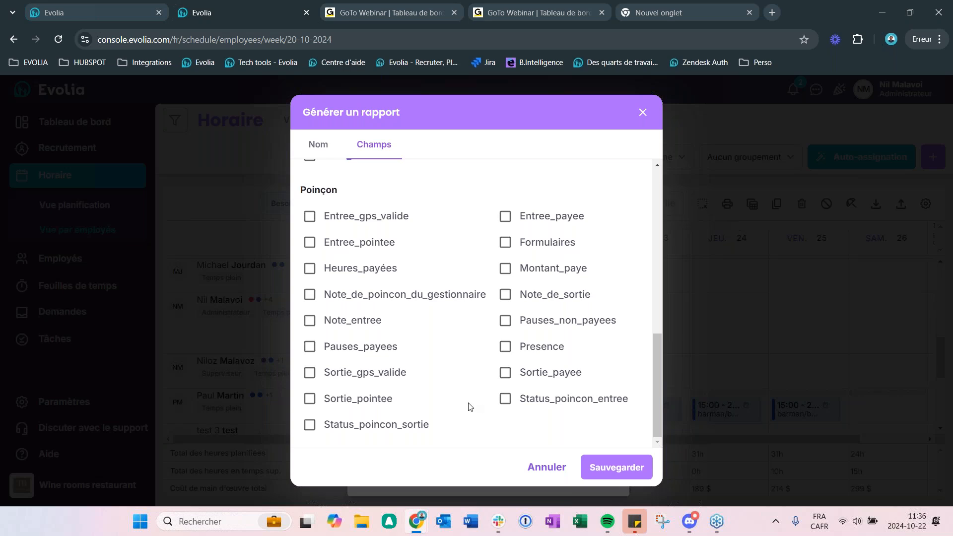
pyautogui.click(310, 243)
pyautogui.click(506, 216)
pyautogui.click(506, 399)
pyautogui.click(310, 425)
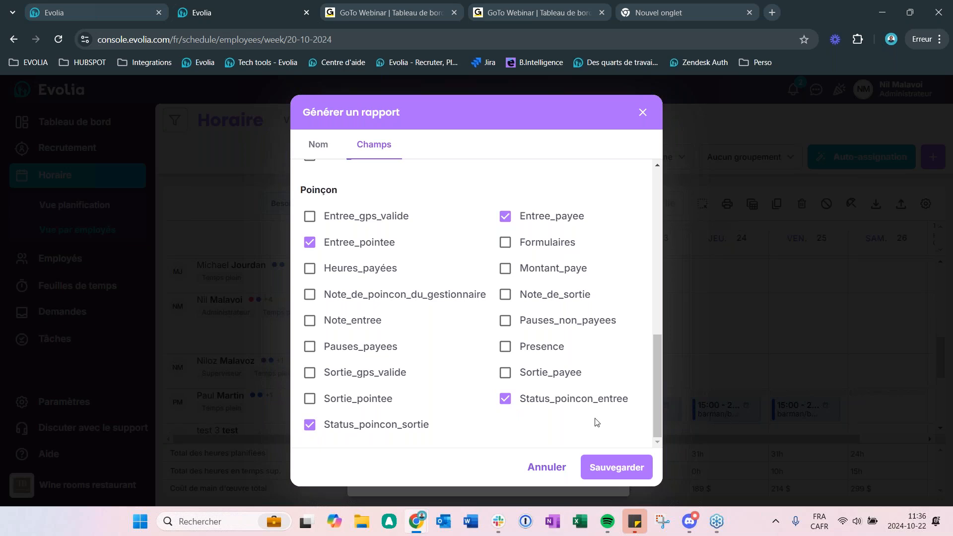
# Step: Discard the custom report without saving it and exit report generation back to the employee schedule
pyautogui.click(643, 113)
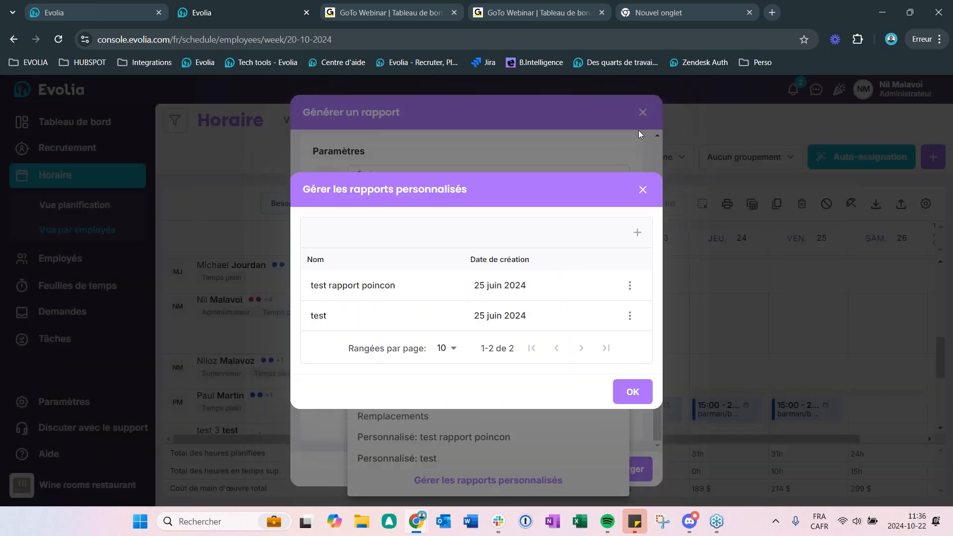
pyautogui.click(645, 191)
pyautogui.click(643, 113)
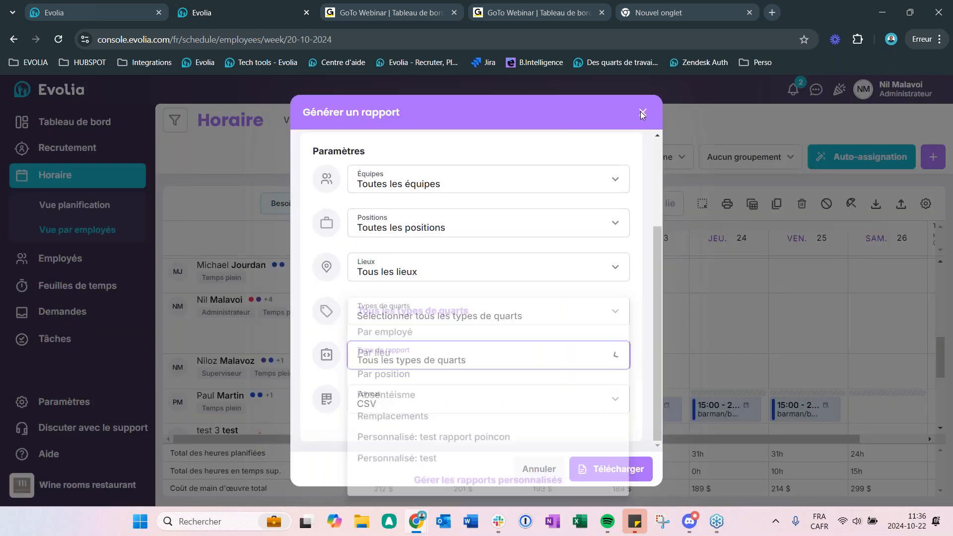
pyautogui.click(643, 114)
pyautogui.click(644, 114)
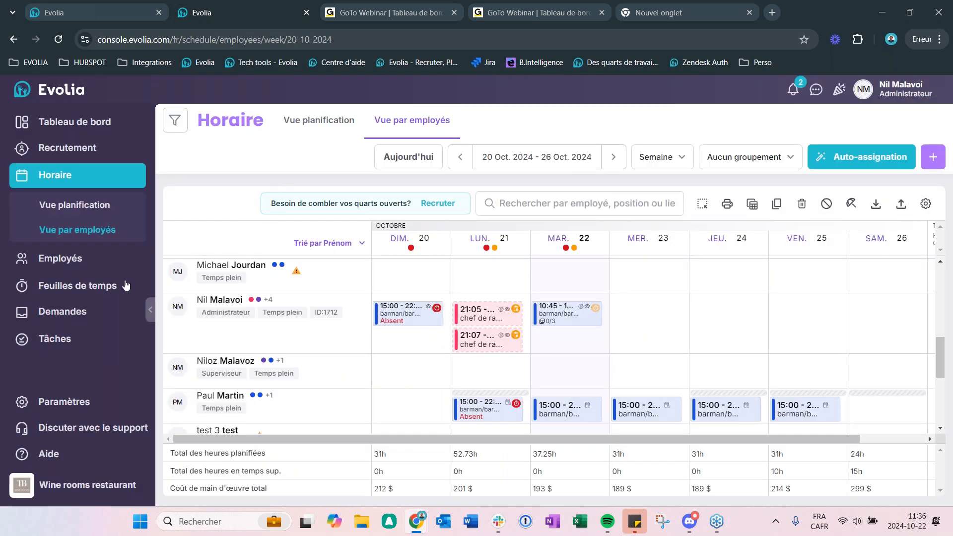
# Step: Open Feuilles de temps and filter the timesheets by Entrées de temps non validées
pyautogui.click(75, 296)
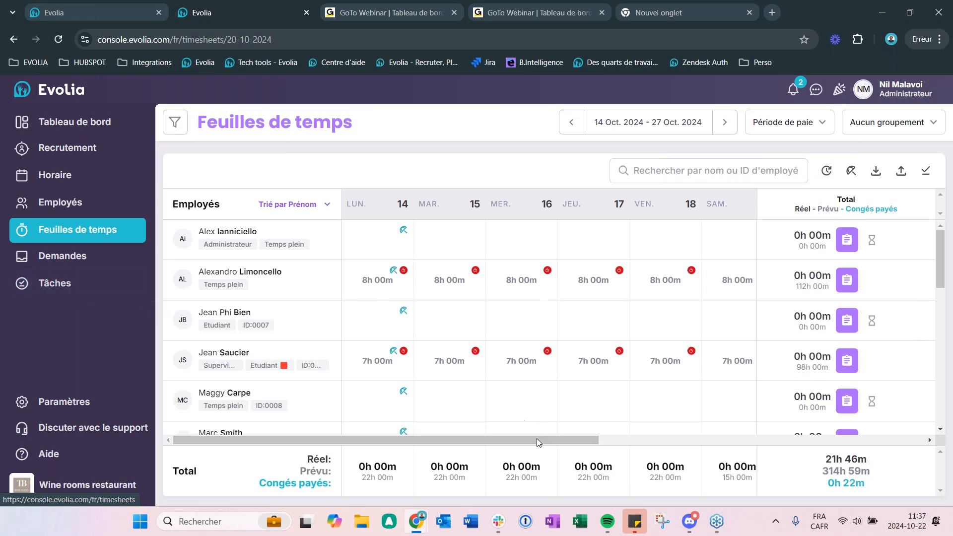
pyautogui.moveTo(540, 441); pyautogui.dragTo(443, 441)
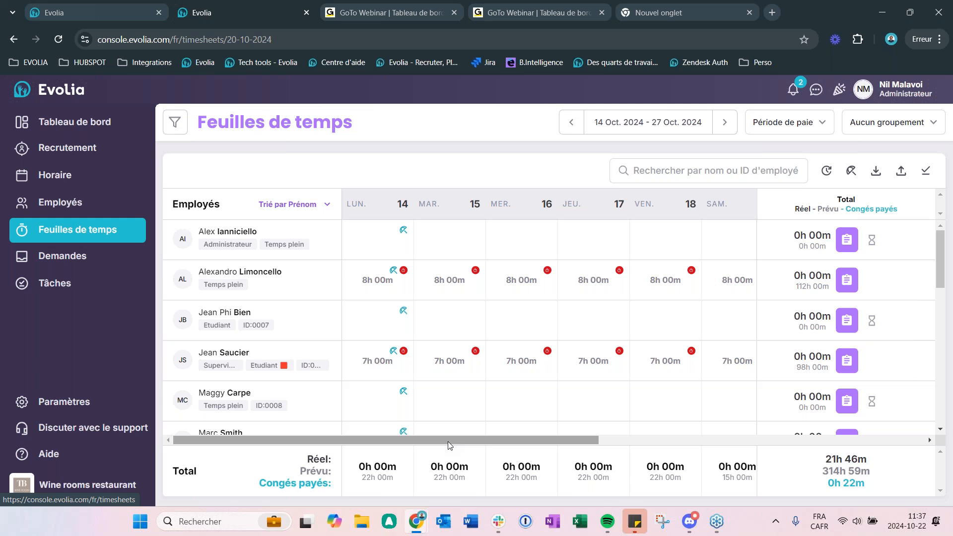
pyautogui.click(175, 122)
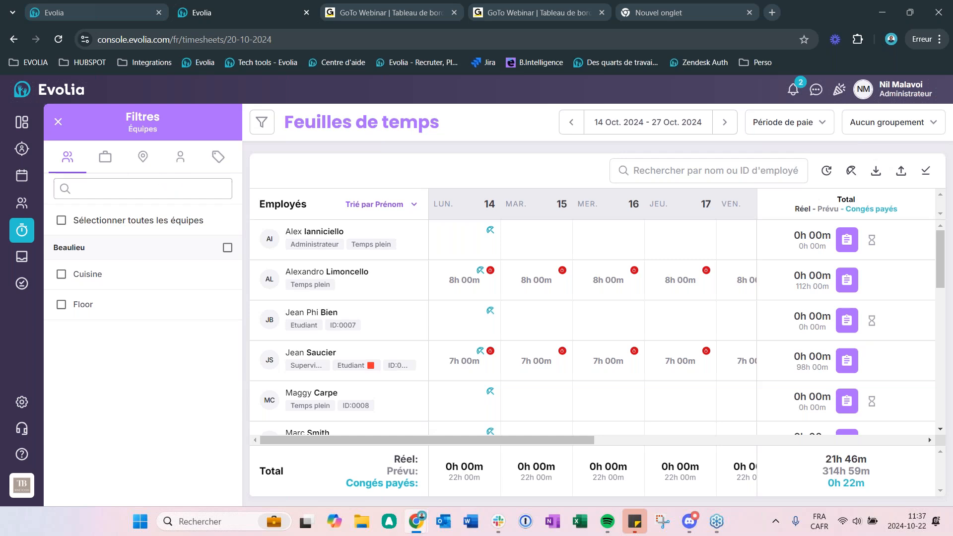
pyautogui.click(218, 158)
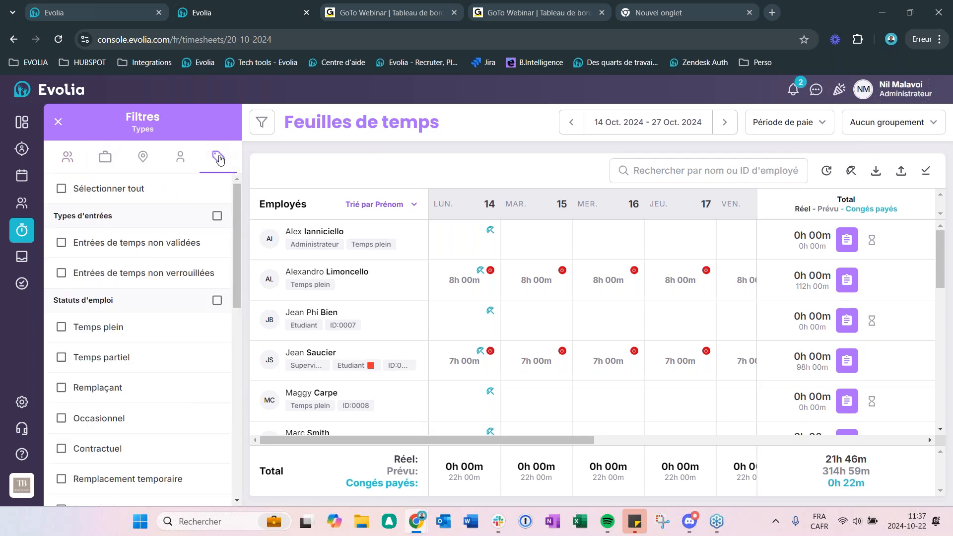
pyautogui.click(61, 243)
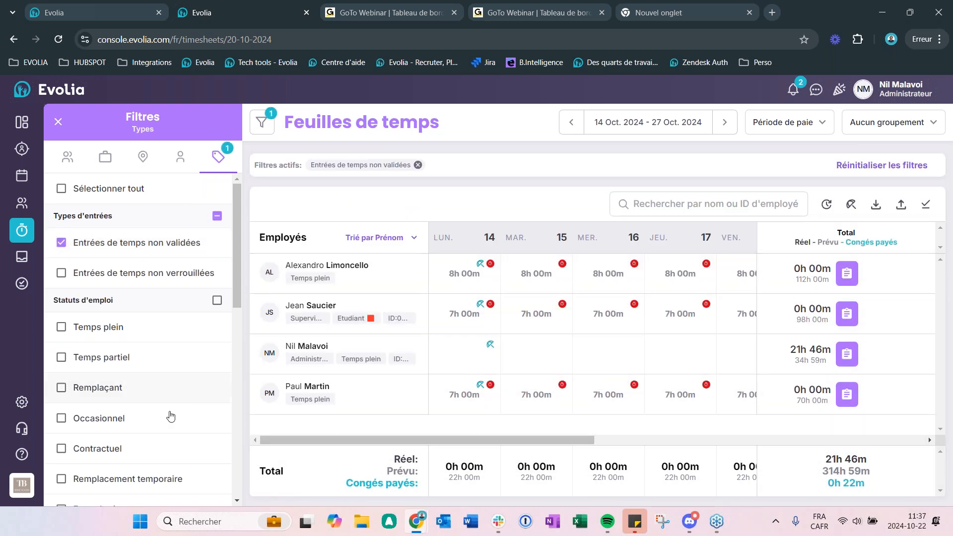
# Step: Approve all time entries of the administrator's Sunday 20 October timesheet, covering the absent 15:00 - 22:00 barman/barmaid shift
pyautogui.moveTo(500, 446); pyautogui.dragTo(678, 445)
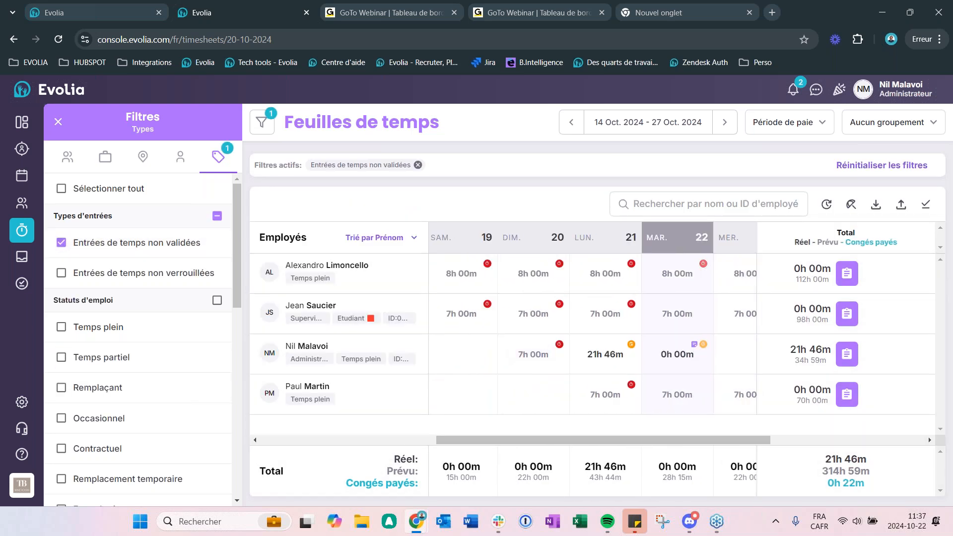
pyautogui.moveTo(597, 441)
pyautogui.mouseDown()
pyautogui.moveTo(498, 440)
pyautogui.moveTo(608, 431)
pyautogui.mouseUp()
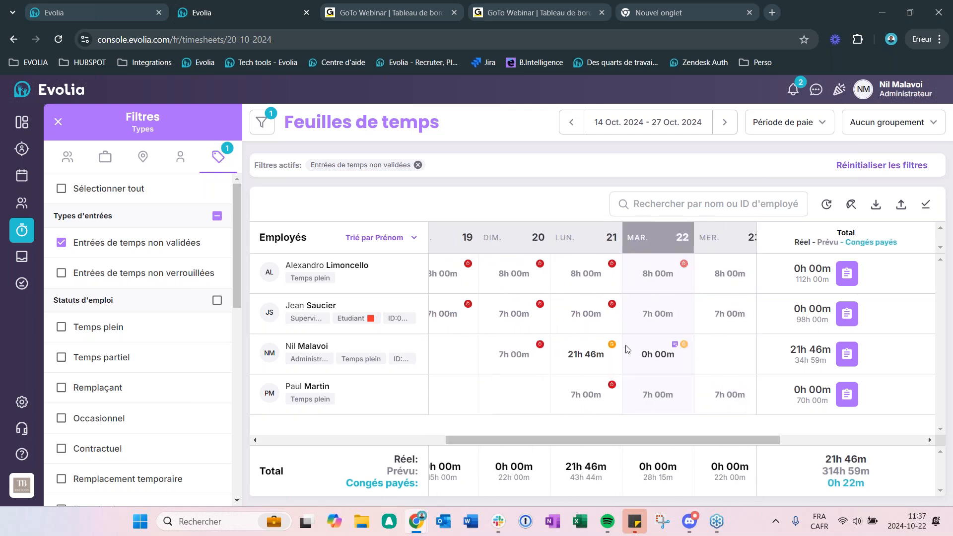
pyautogui.moveTo(675, 344)
pyautogui.moveTo(569, 446)
pyautogui.mouseDown()
pyautogui.moveTo(532, 453)
pyautogui.moveTo(558, 457)
pyautogui.moveTo(562, 447)
pyautogui.mouseUp()
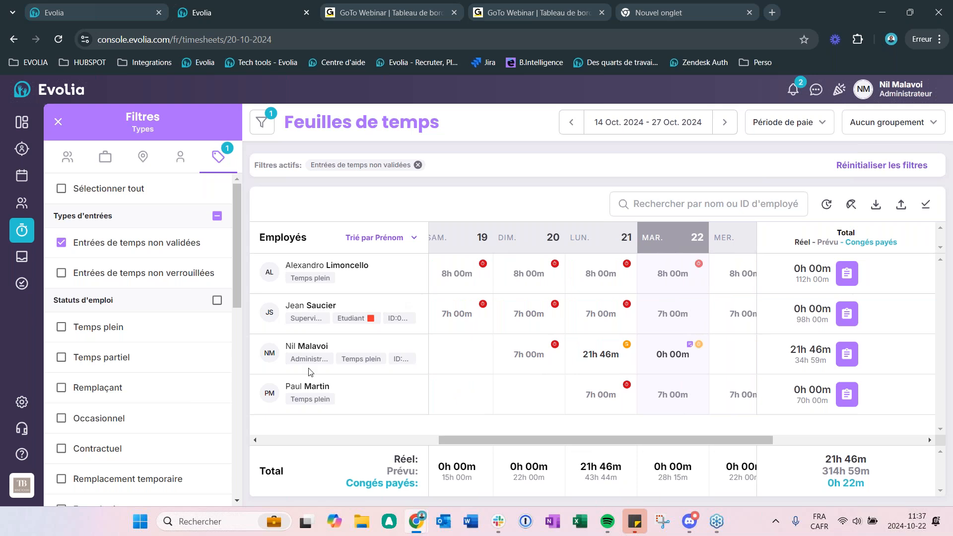
pyautogui.click(534, 366)
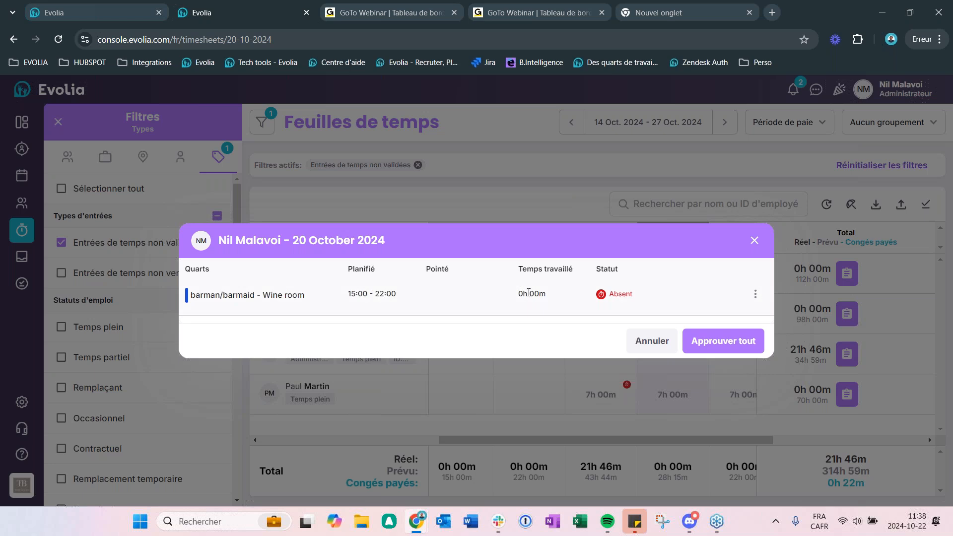
pyautogui.moveTo(546, 294); pyautogui.dragTo(504, 299)
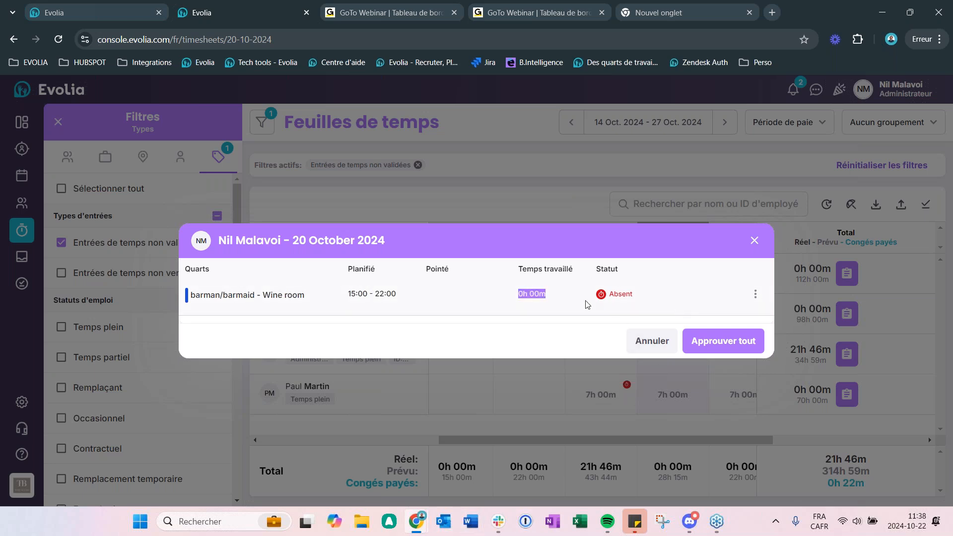
pyautogui.click(715, 343)
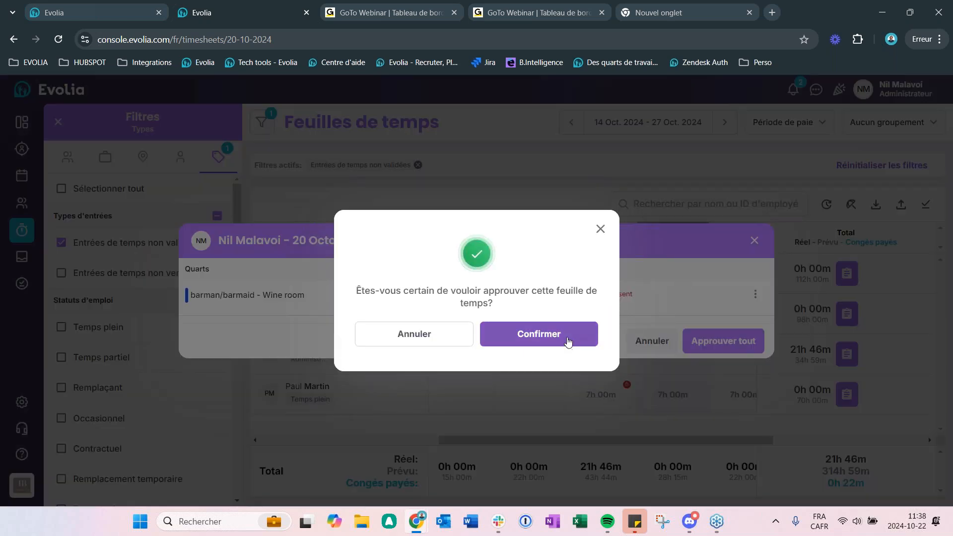
pyautogui.click(569, 340)
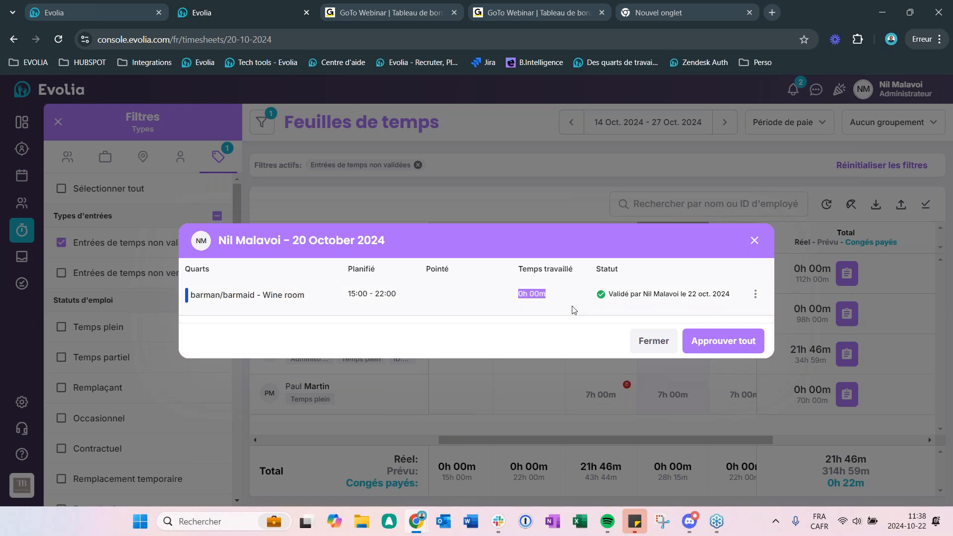
pyautogui.click(755, 240)
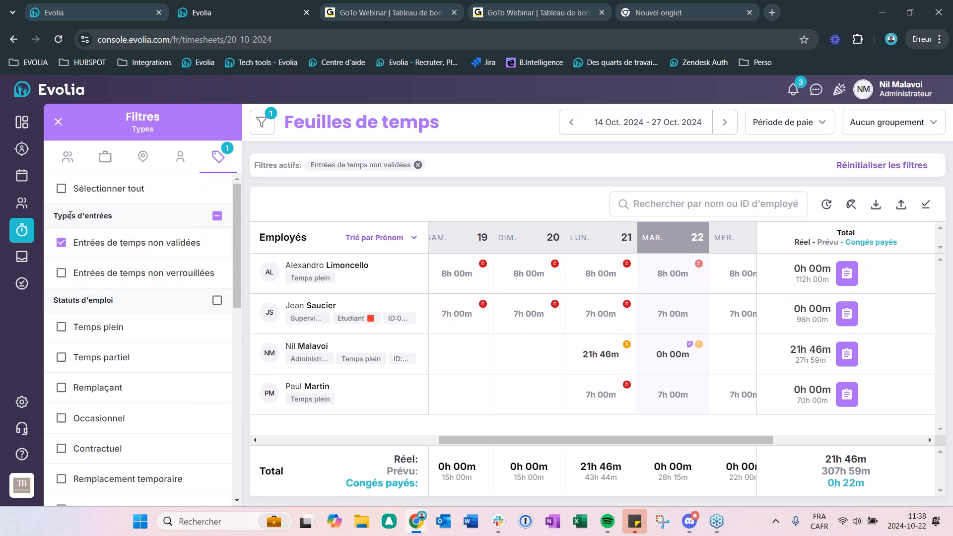
# Step: Remove the Entrées de temps non validées filter and open the administrator's individual timesheet by searching for the employee's first name
pyautogui.click(62, 242)
pyautogui.click(696, 169)
pyautogui.write('nil')
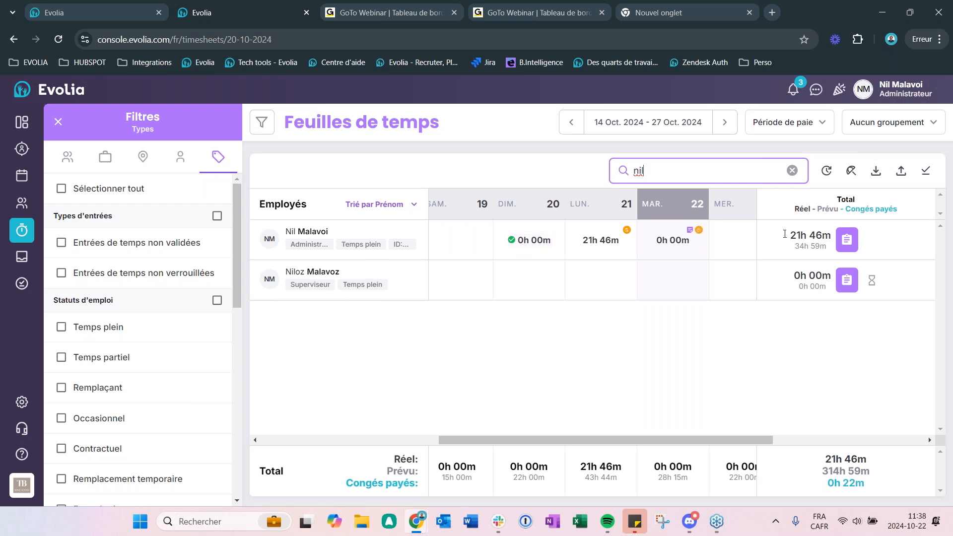
pyautogui.click(848, 243)
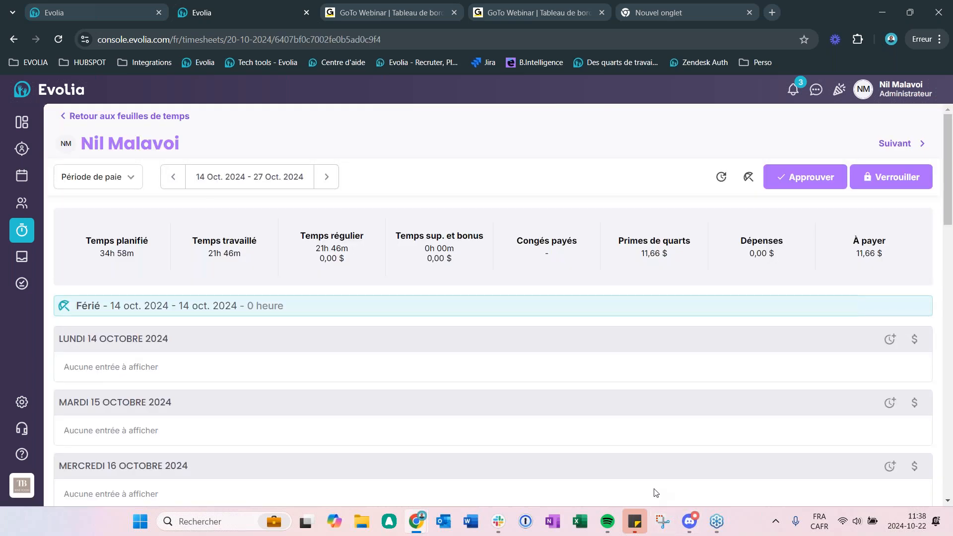
# Step: Open the details of the 21:05 - 5:05 chef de rang shift on Monday 21 October and view its Feuille de temps section
pyautogui.moveTo(948, 158); pyautogui.dragTo(950, 332)
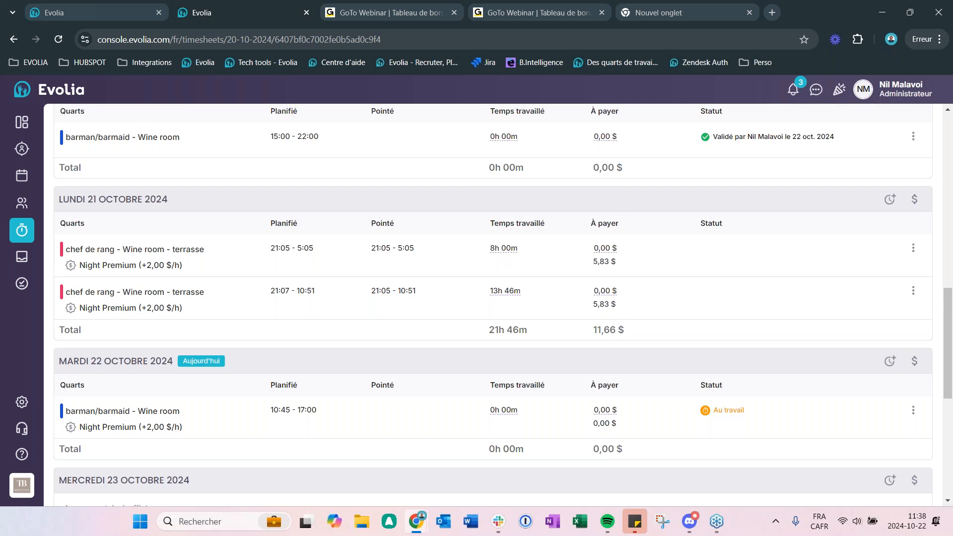
pyautogui.scroll(3, 404, 289)
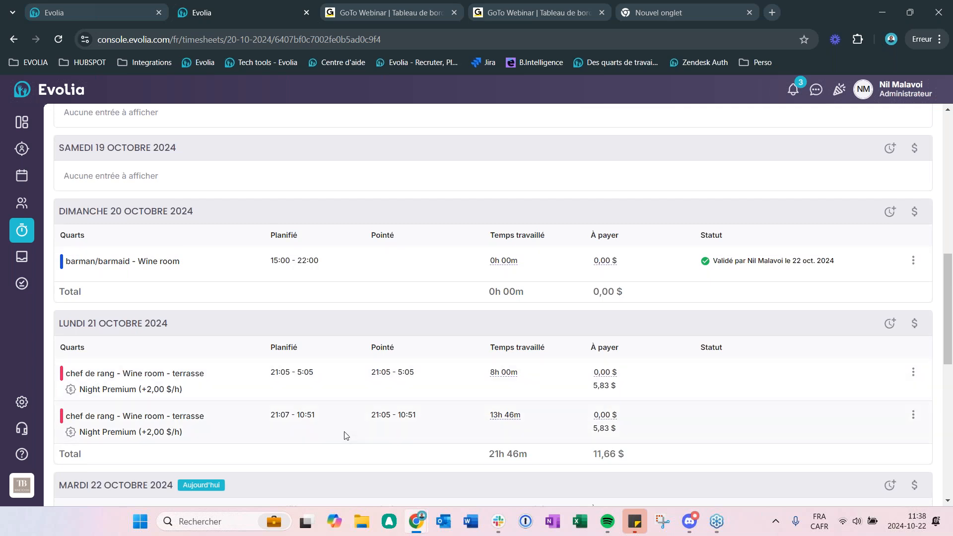
pyautogui.click(910, 371)
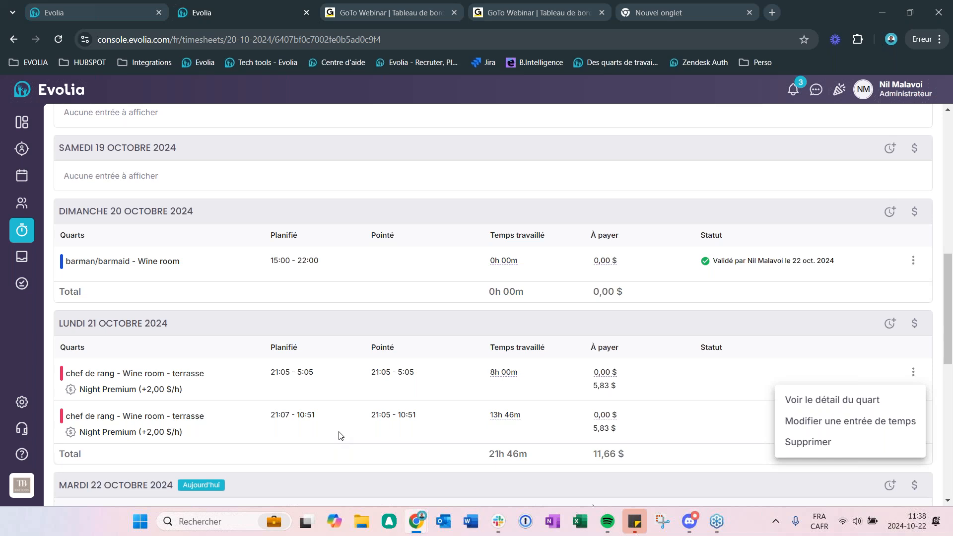
pyautogui.click(844, 400)
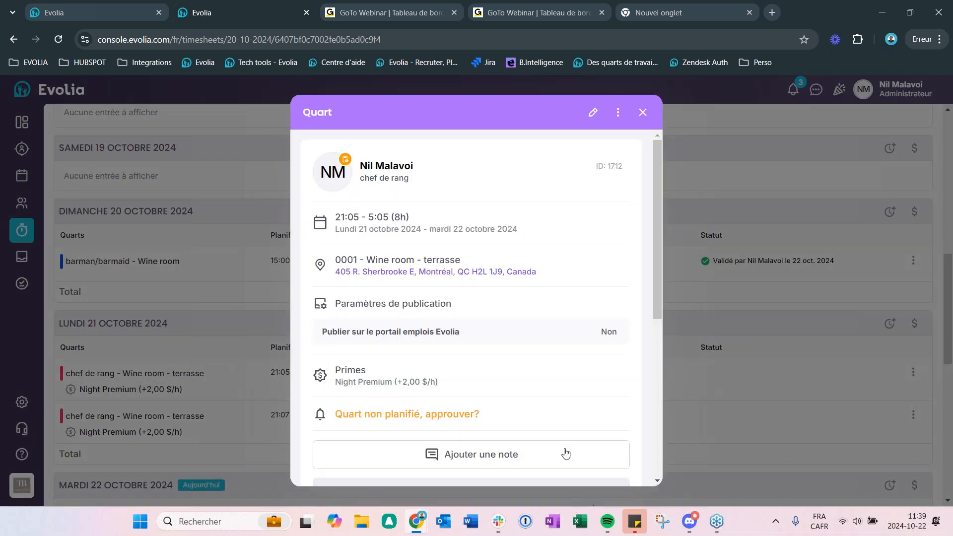
pyautogui.moveTo(658, 195); pyautogui.dragTo(679, 264)
pyautogui.scroll(3, 426, 292)
pyautogui.moveTo(656, 174); pyautogui.dragTo(669, 309)
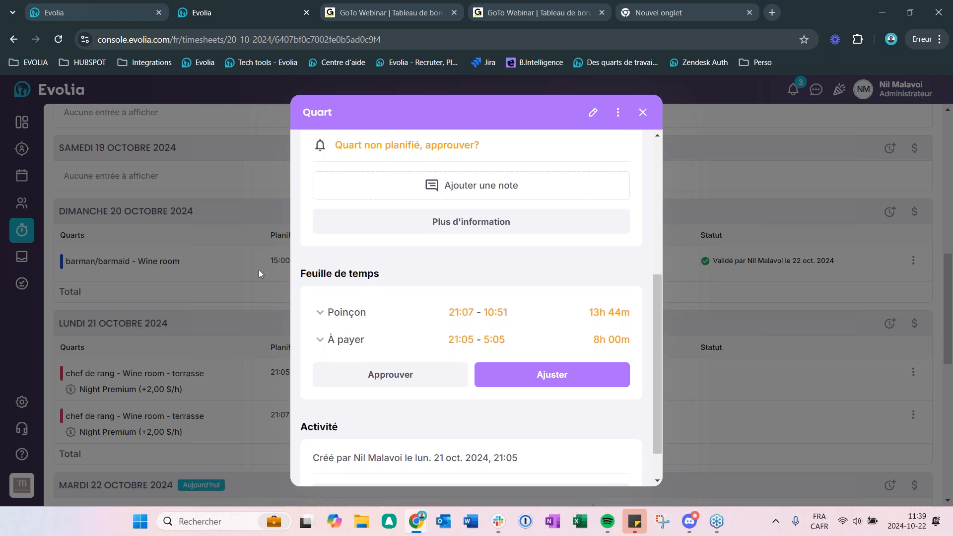
# Step: Expand the shift's Poinçon and À payer details and review the punch times, locations, paid time and punch parameters
pyautogui.click(321, 313)
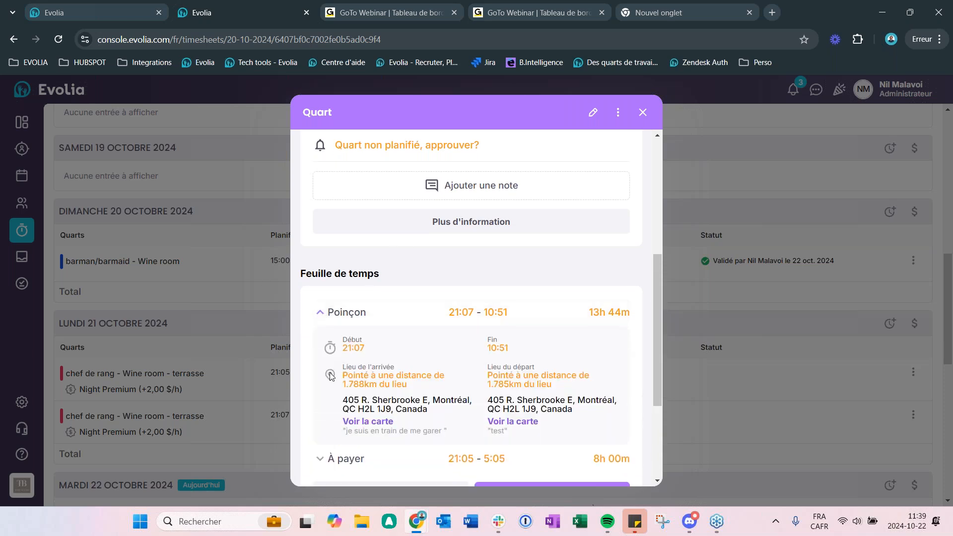
pyautogui.click(339, 460)
pyautogui.scroll(-2, 397, 422)
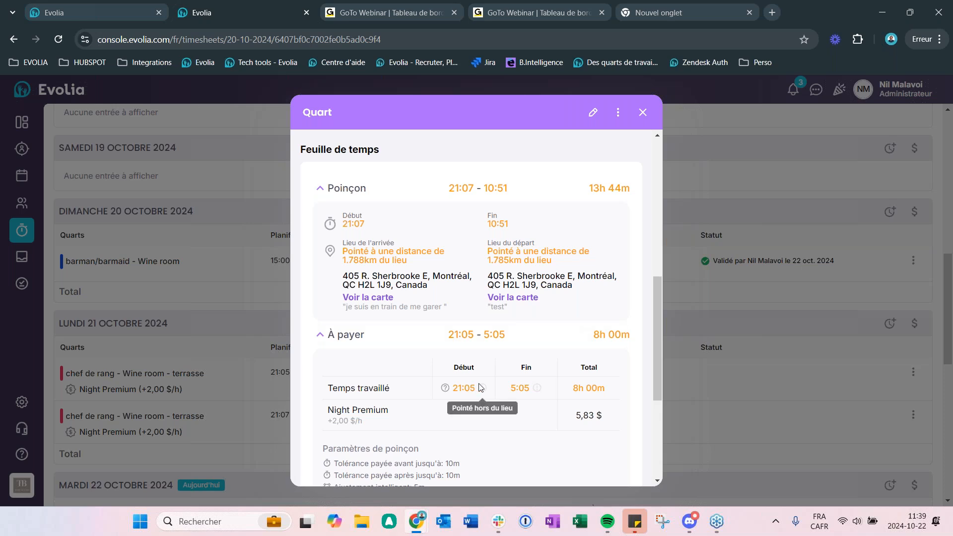
pyautogui.scroll(6, 481, 387)
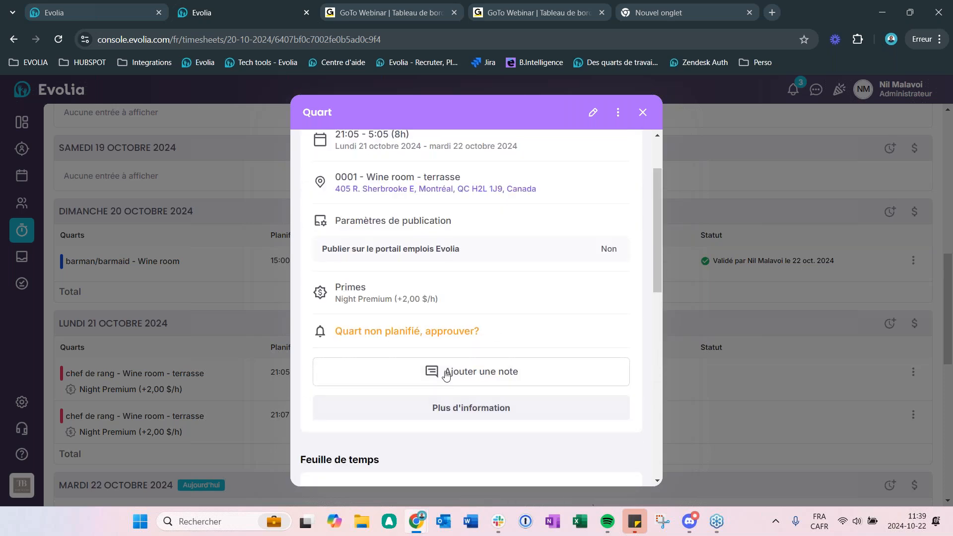
pyautogui.scroll(-4, 398, 334)
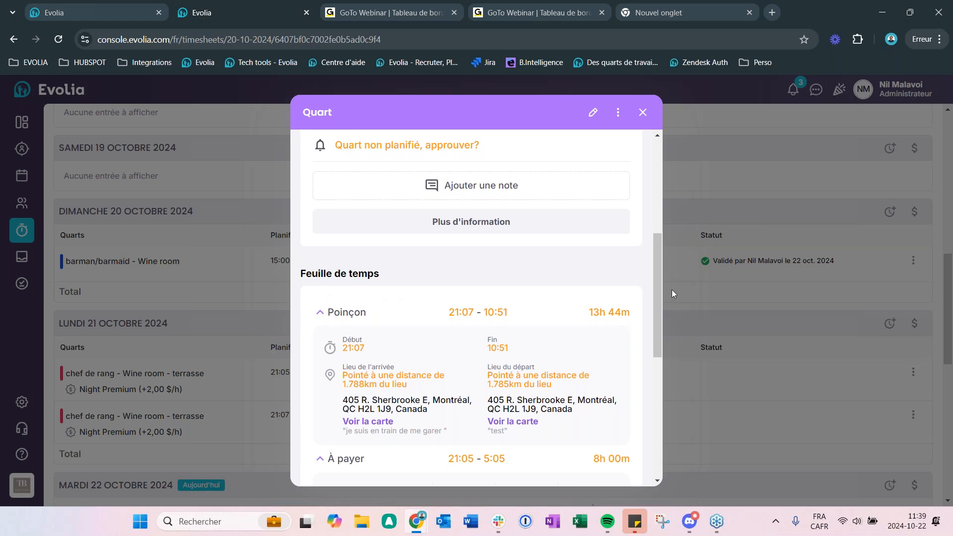
pyautogui.moveTo(659, 258); pyautogui.dragTo(654, 304)
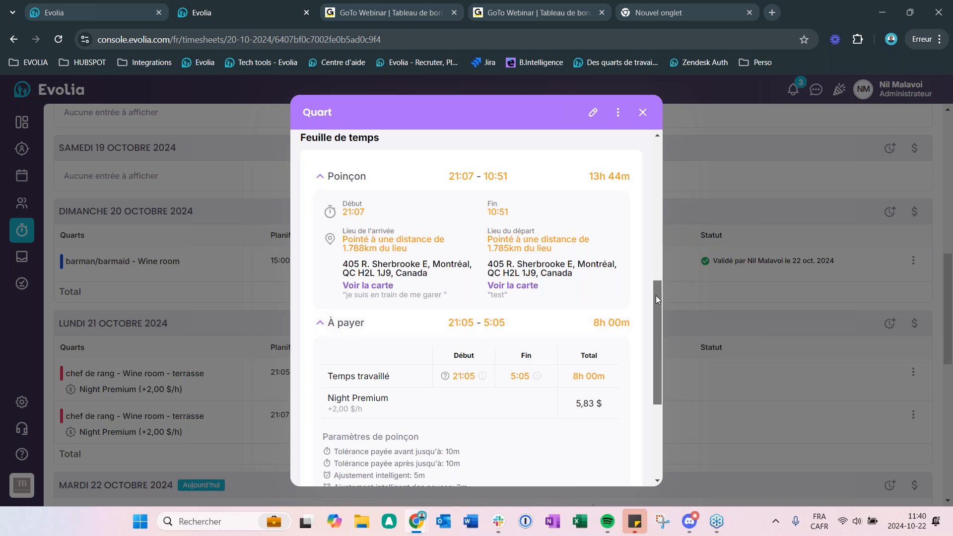
pyautogui.scroll(-2, 656, 307)
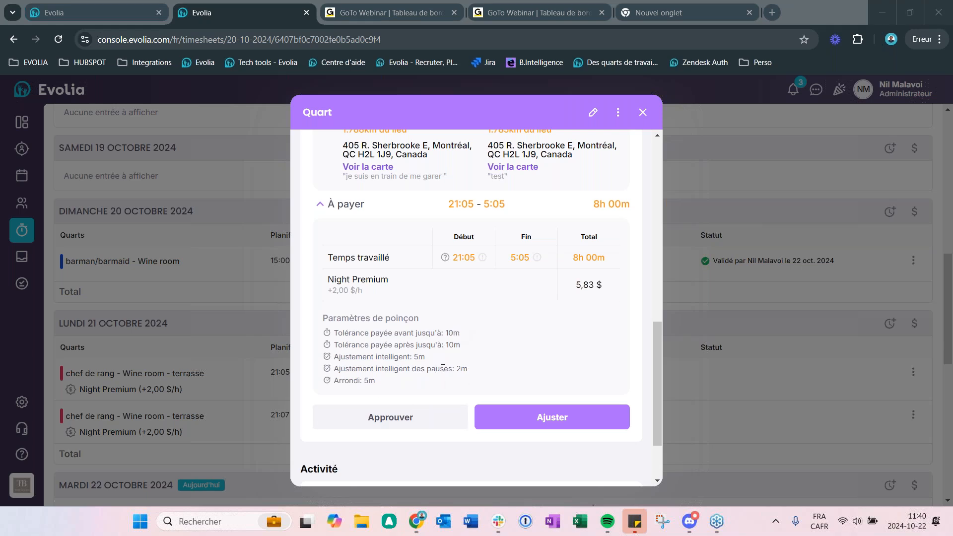
# Step: Examine the adjustment indicators on the shift's paid start and end times and compare them with the punch details and approval notice
pyautogui.scroll(1, 505, 397)
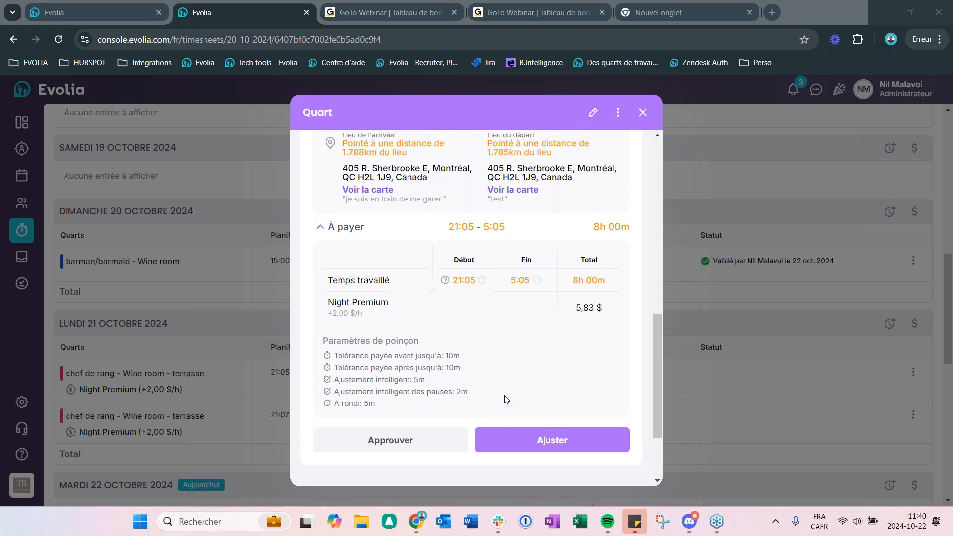
pyautogui.moveTo(659, 335)
pyautogui.mouseDown()
pyautogui.moveTo(661, 317)
pyautogui.moveTo(664, 332)
pyautogui.mouseUp()
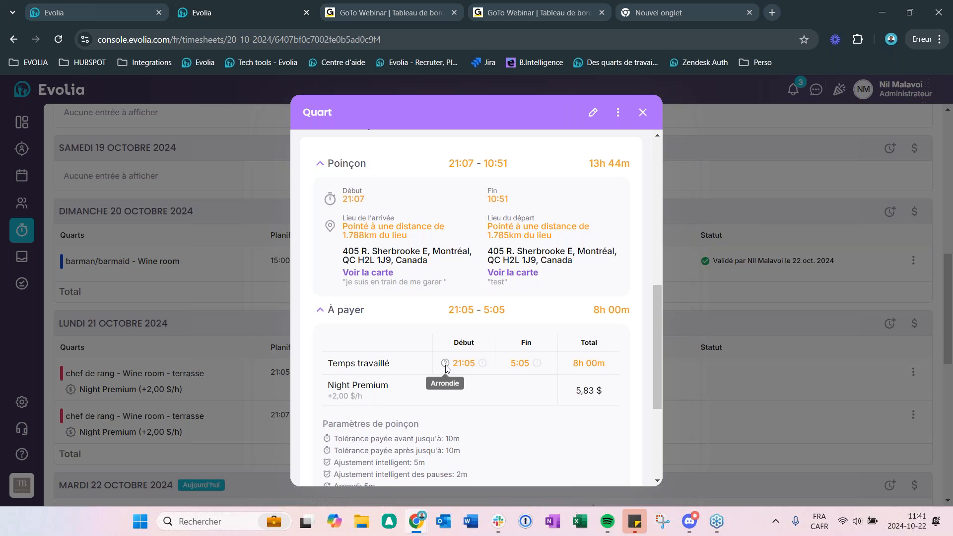
pyautogui.moveTo(481, 367)
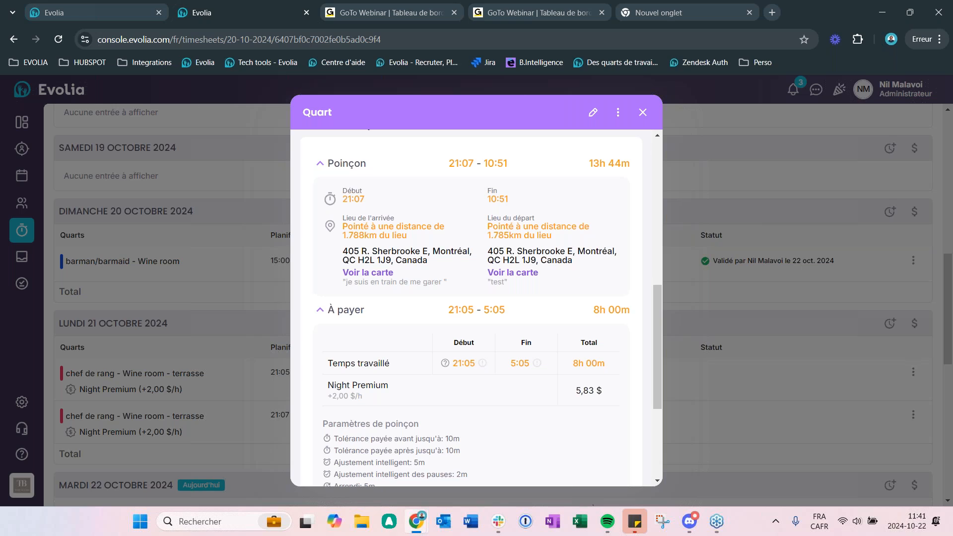
pyautogui.moveTo(535, 367)
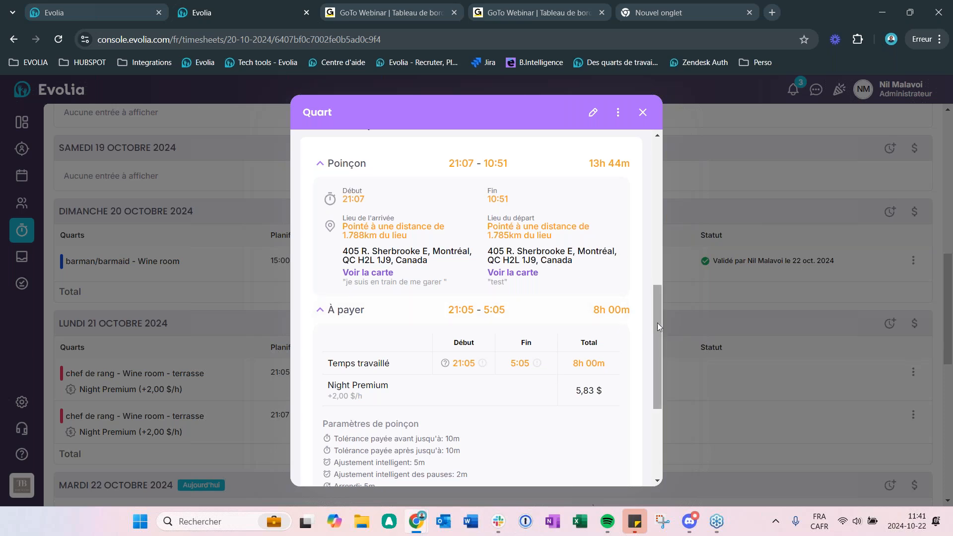
pyautogui.moveTo(662, 326); pyautogui.dragTo(651, 245)
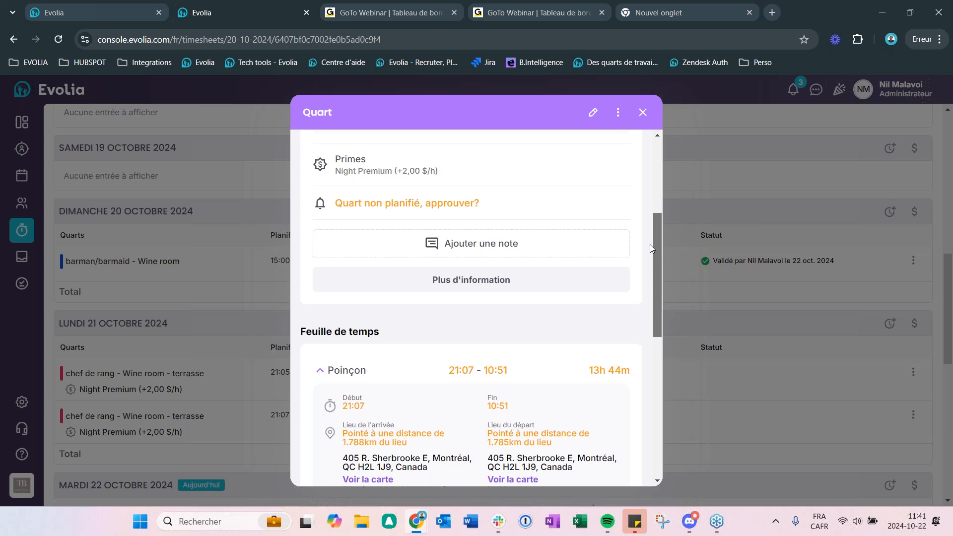
pyautogui.scroll(-5, 650, 244)
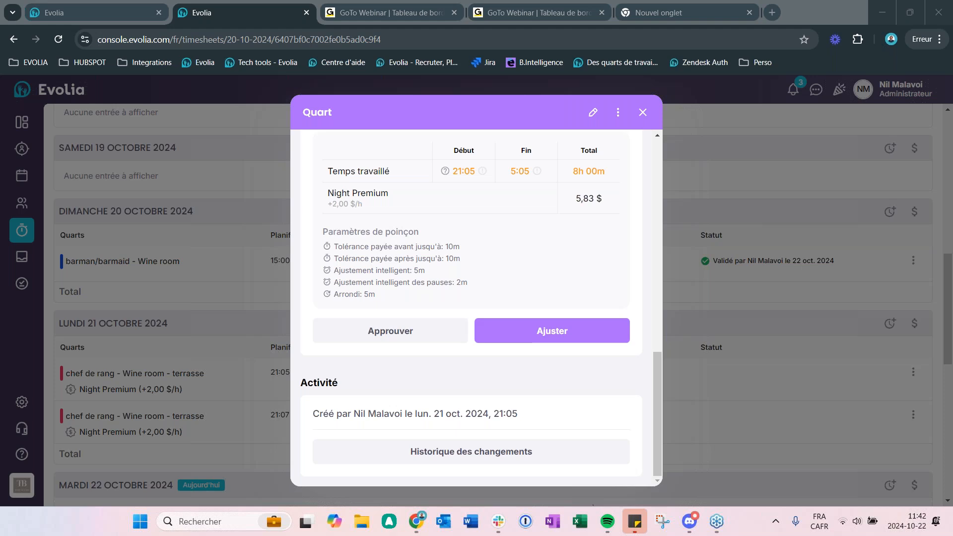
# Step: Reload the timesheet and open the time entry adjustment form for the 21:07 - 10:51 chef de rang shift on Monday 21 October
pyautogui.click(571, 333)
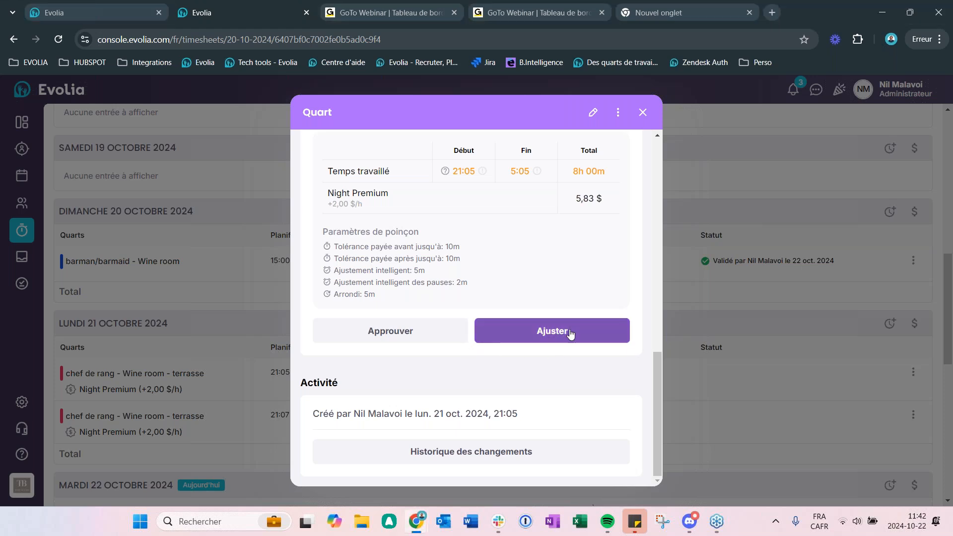
pyautogui.click(52, 38)
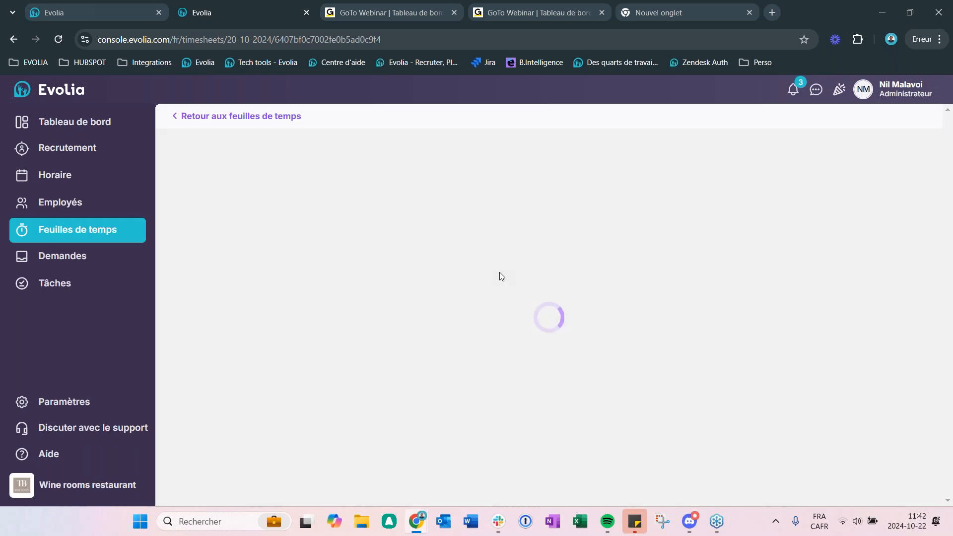
pyautogui.scroll(-15, 573, 343)
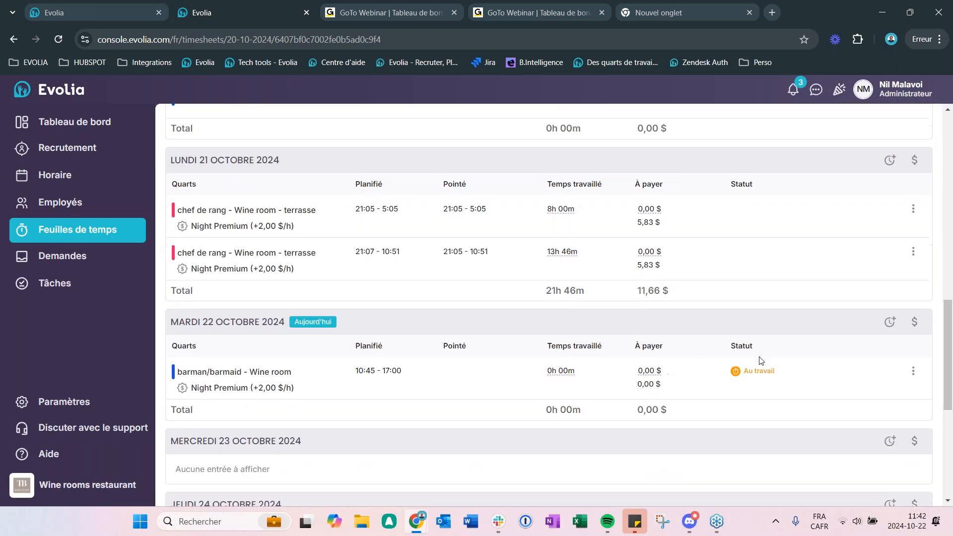
pyautogui.click(913, 252)
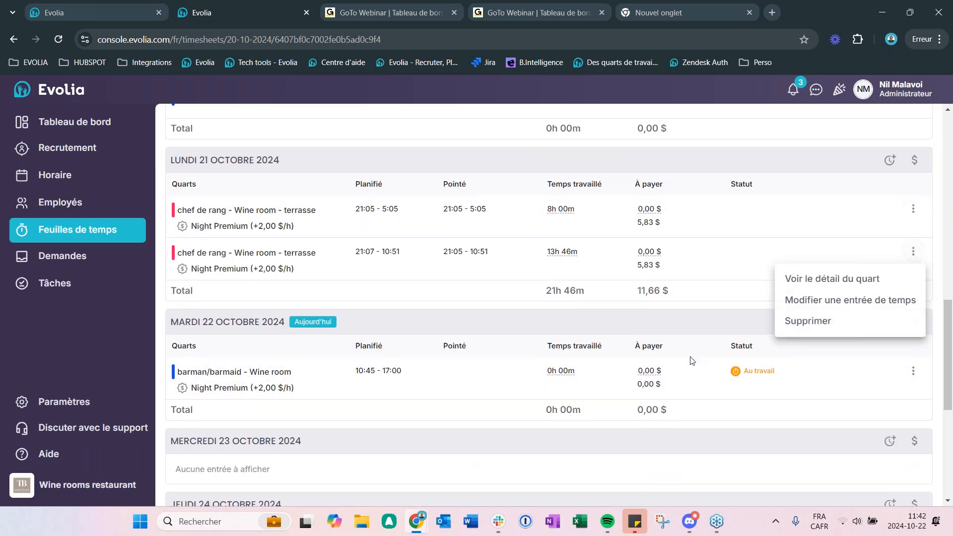
pyautogui.click(864, 279)
pyautogui.scroll(-5, 533, 392)
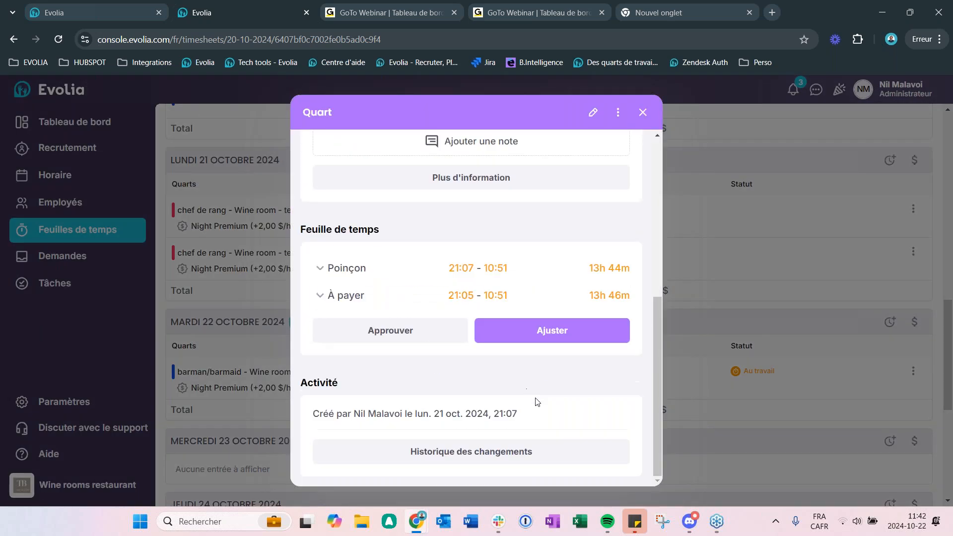
pyautogui.click(535, 332)
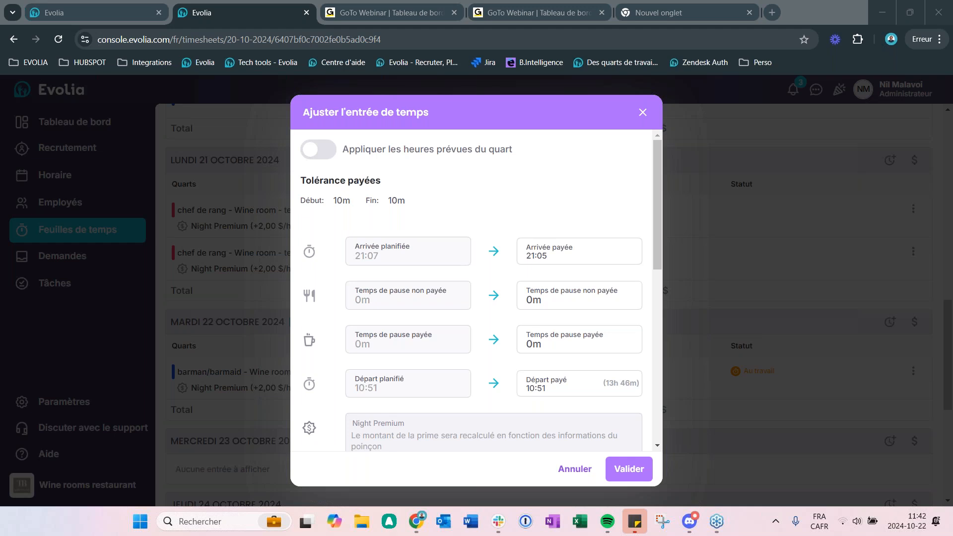
# Step: Review the adjustment form's paid tolerances, planned and paid arrival, break, departure and preparation time fields
pyautogui.scroll(-3, 343, 234)
pyautogui.scroll(3, 356, 218)
pyautogui.scroll(-1, 476, 185)
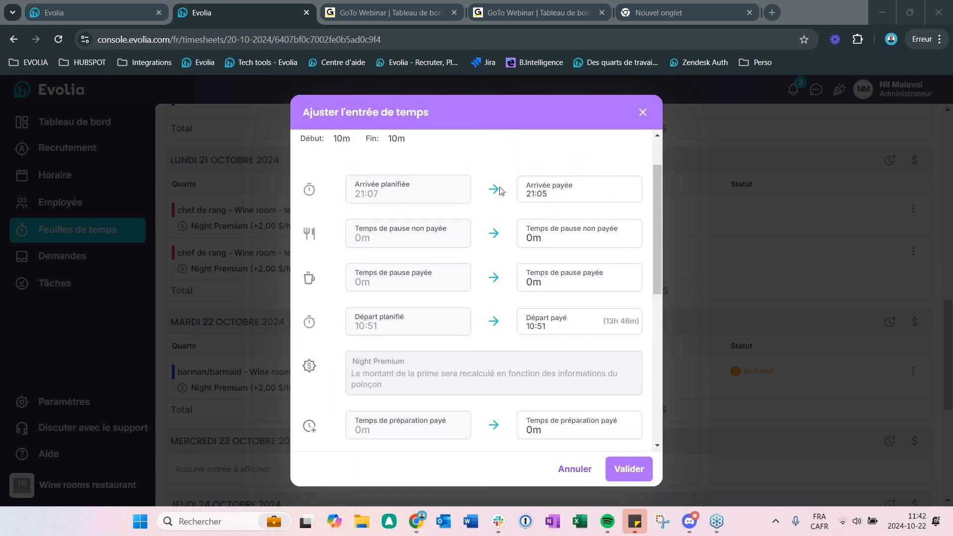
pyautogui.scroll(1, 535, 177)
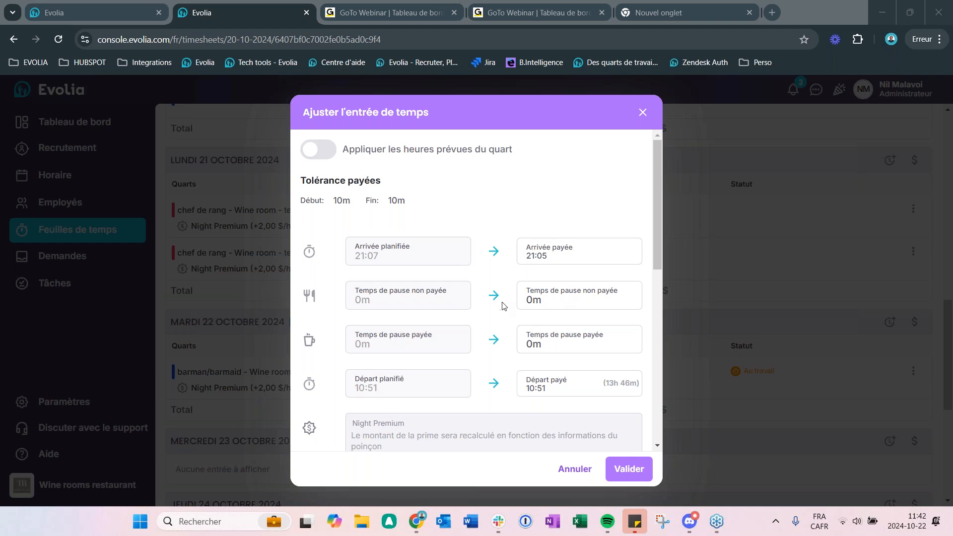
pyautogui.scroll(-3, 519, 317)
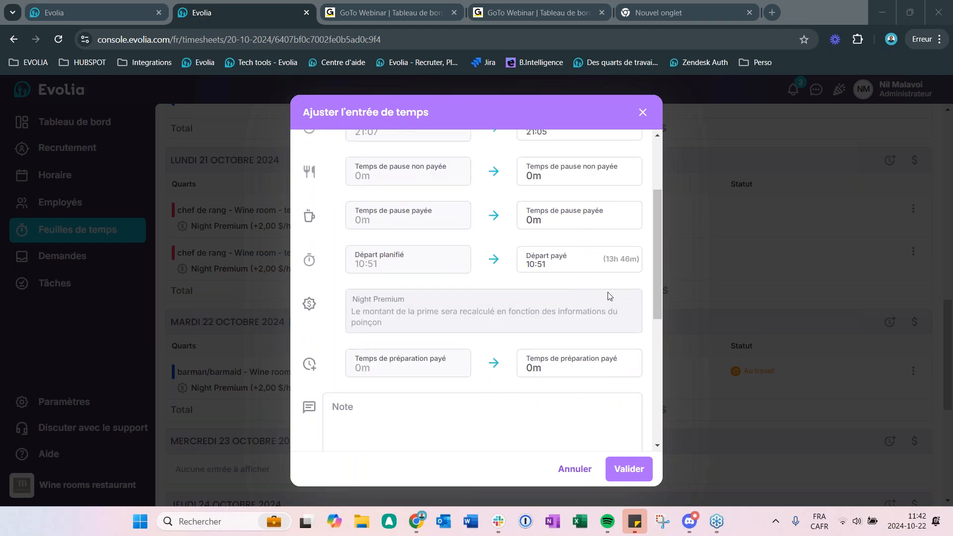
pyautogui.moveTo(658, 282); pyautogui.dragTo(657, 199)
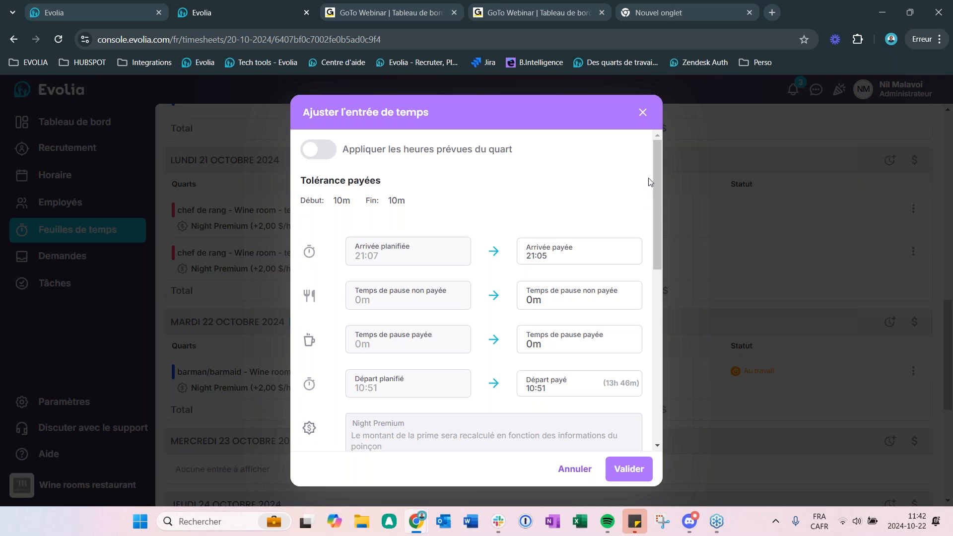
# Step: Try the Appliquer les heures prévues du quart option by switching it on and off
pyautogui.click(326, 154)
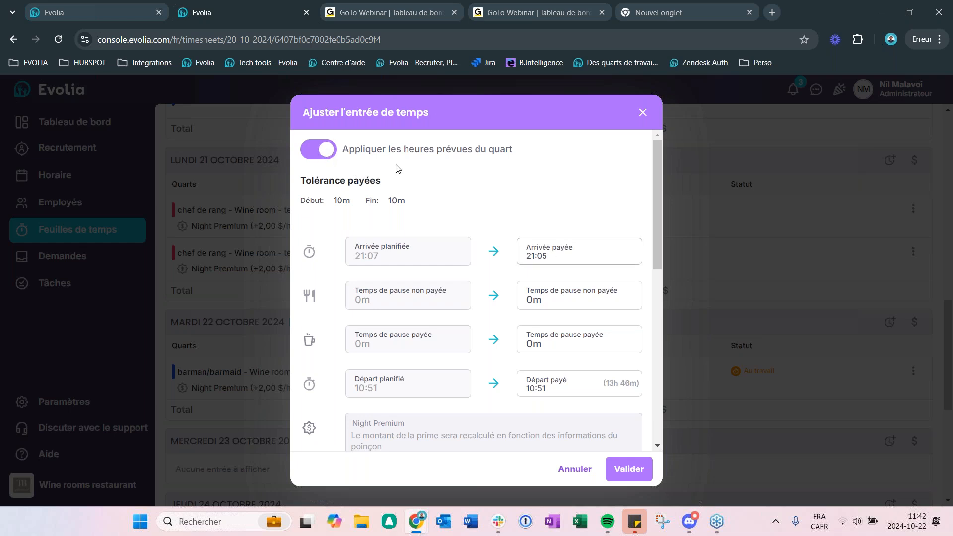
pyautogui.click(310, 154)
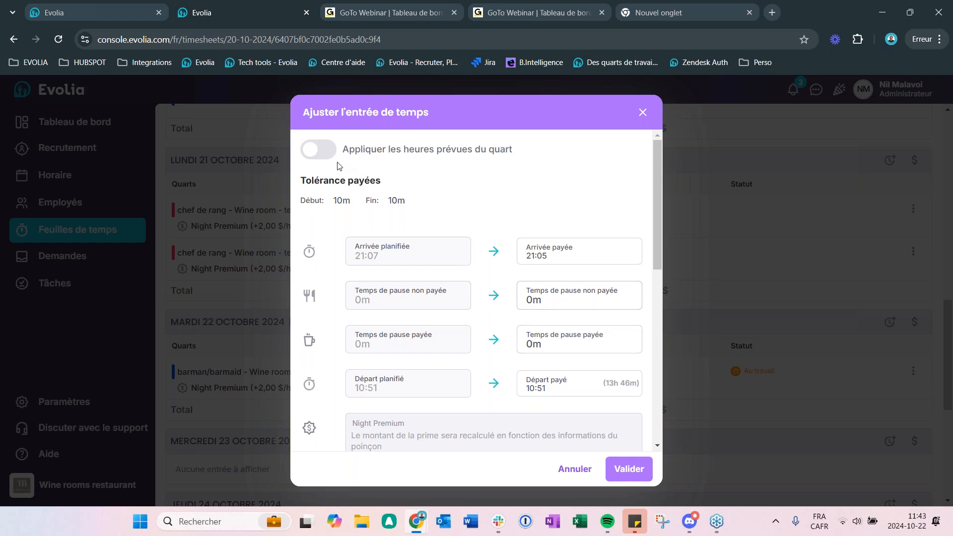
pyautogui.click(307, 148)
pyautogui.click(306, 147)
# Step: Review the Total du quart summary and validate the time entry adjustment for the 21:07 - 10:51 shift
pyautogui.moveTo(659, 151); pyautogui.dragTo(659, 315)
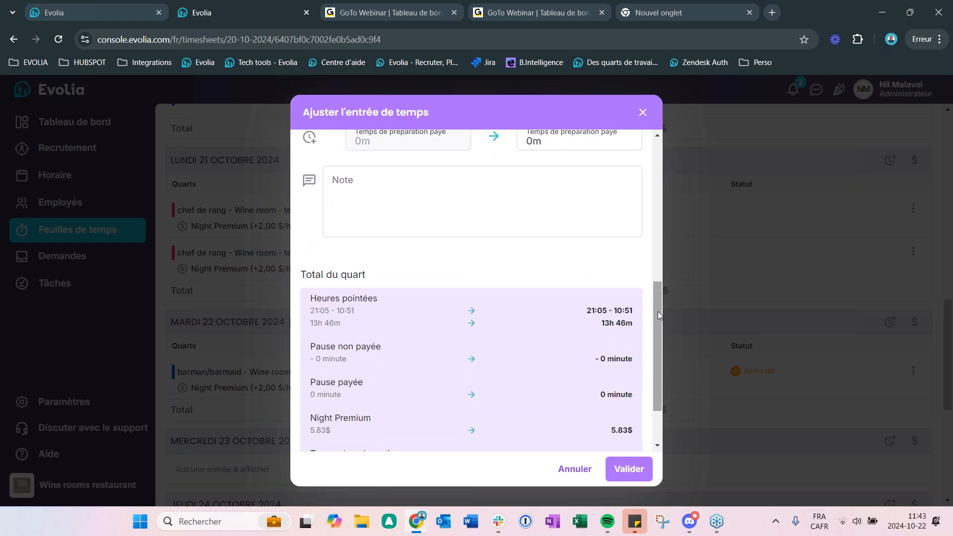
pyautogui.moveTo(652, 310); pyautogui.dragTo(669, 365)
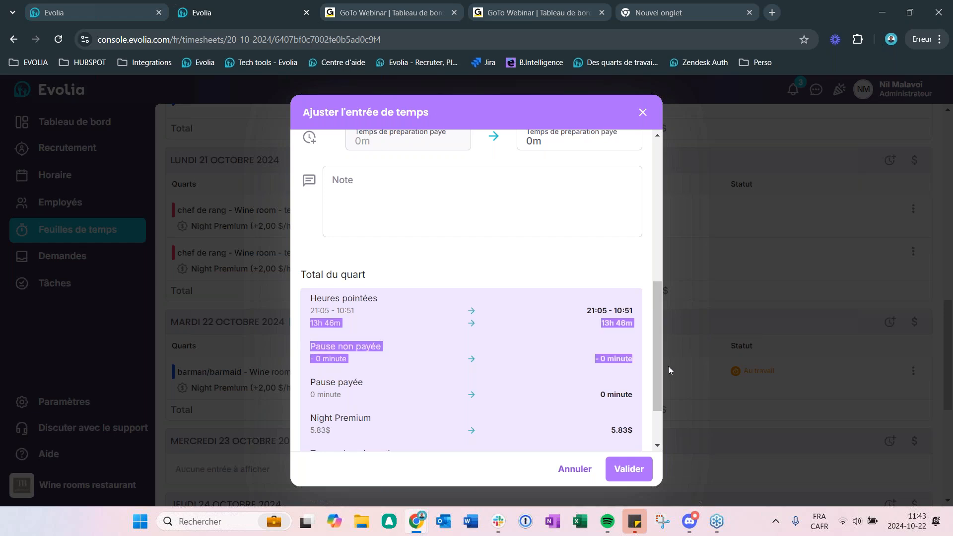
pyautogui.scroll(-2, 395, 338)
pyautogui.click(507, 356)
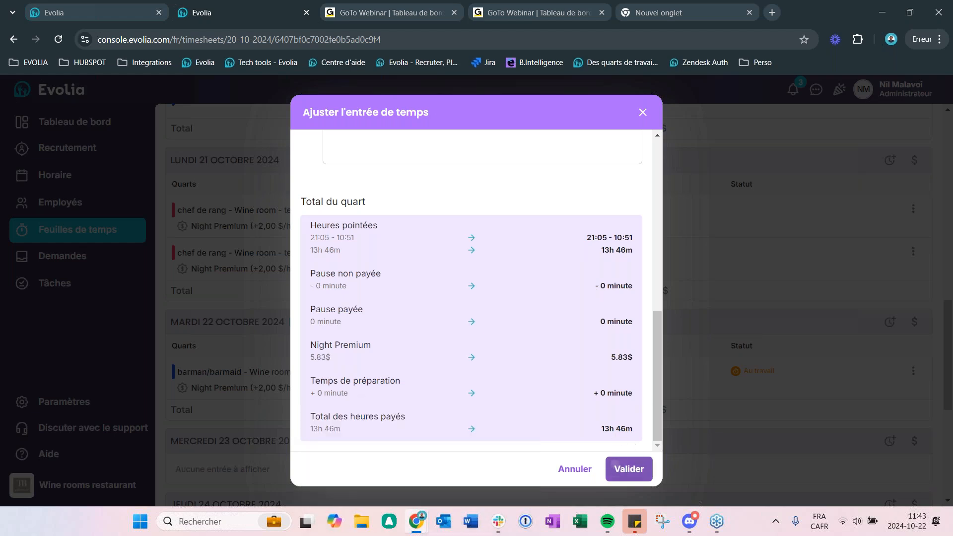
pyautogui.click(615, 470)
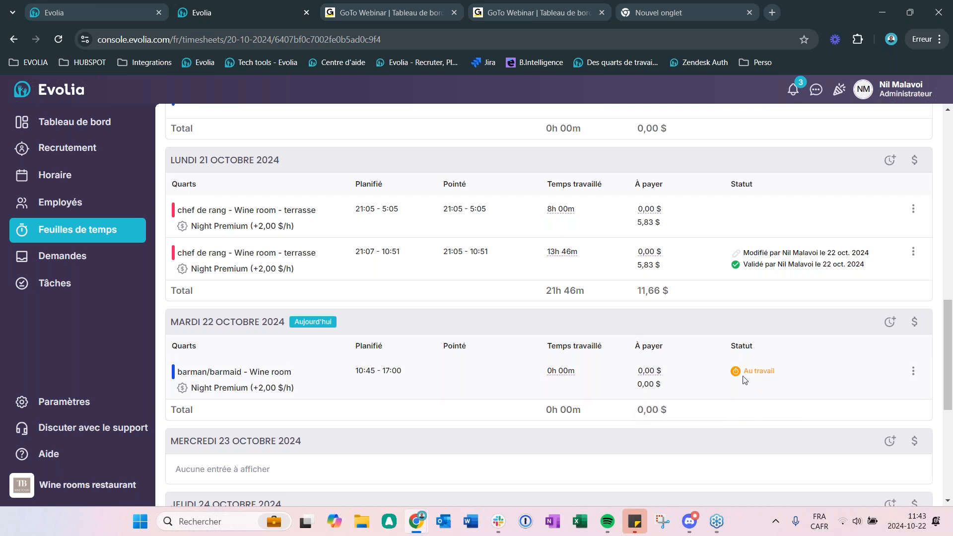
# Step: Open the details of the 10:45 - 17:00 barman/barmaid shift on Tuesday 22 October and examine its expanded Poinçon and À payer sections
pyautogui.click(913, 372)
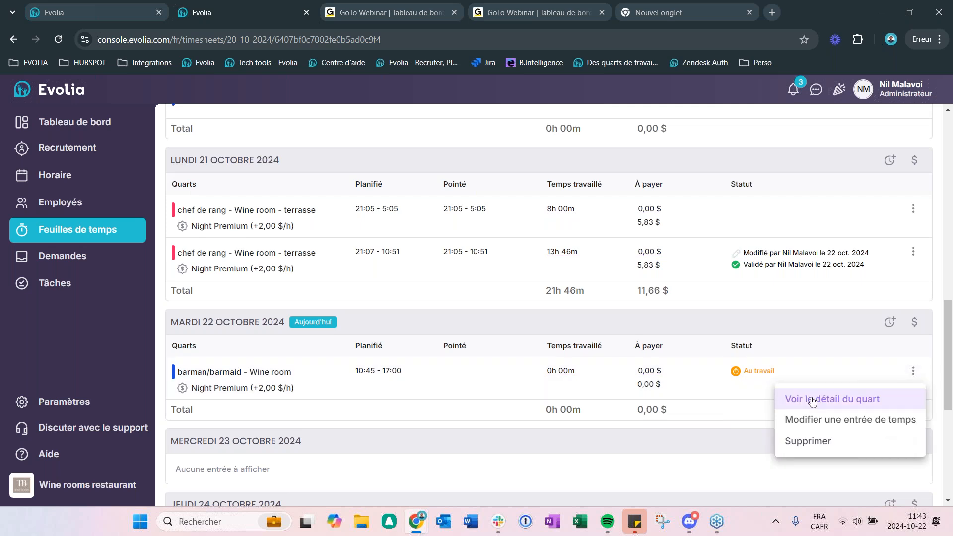
pyautogui.click(809, 397)
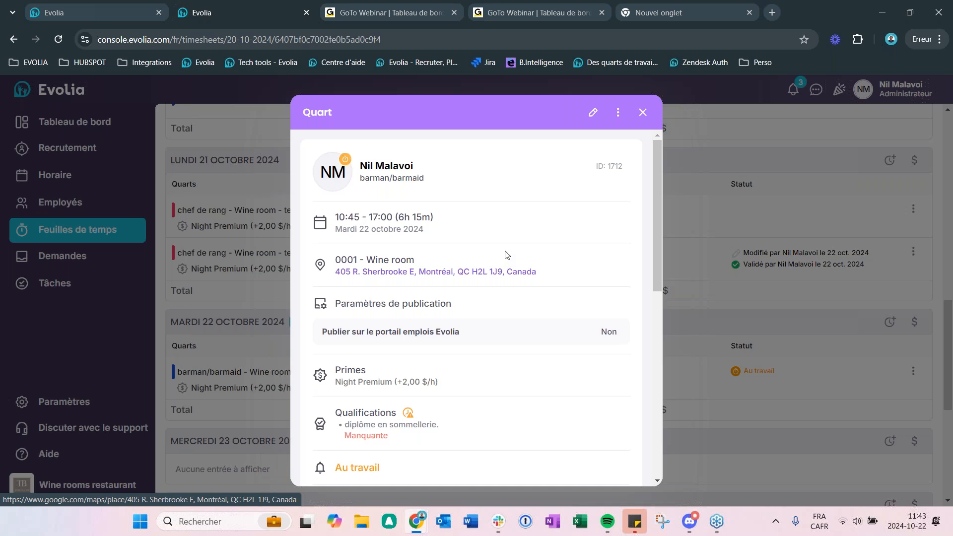
pyautogui.scroll(-3, 501, 258)
pyautogui.scroll(-5, 438, 360)
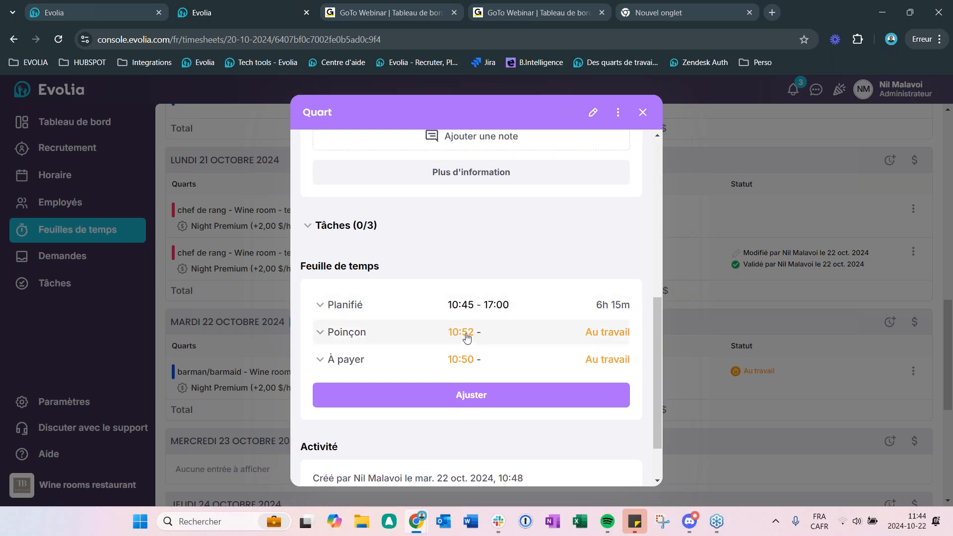
pyautogui.click(314, 363)
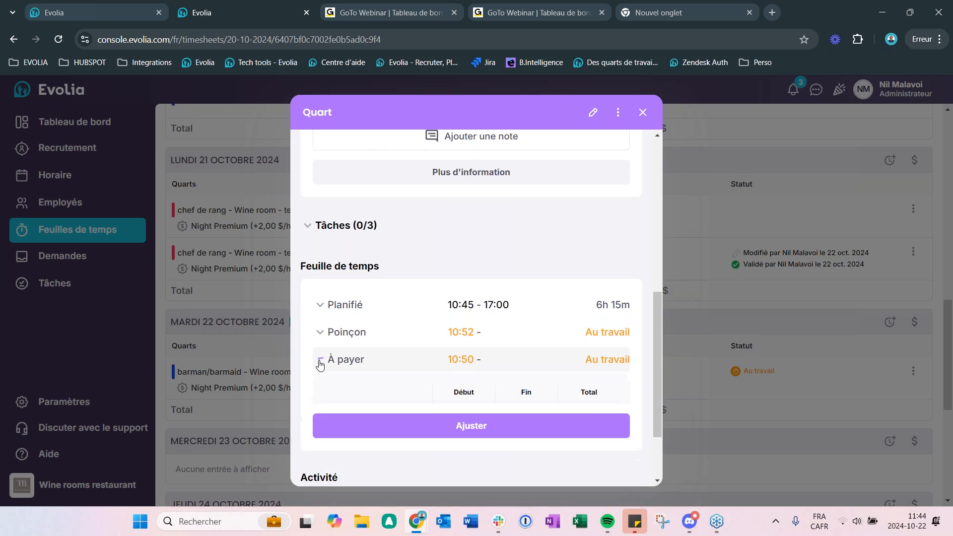
pyautogui.click(319, 333)
pyautogui.scroll(-1, 502, 389)
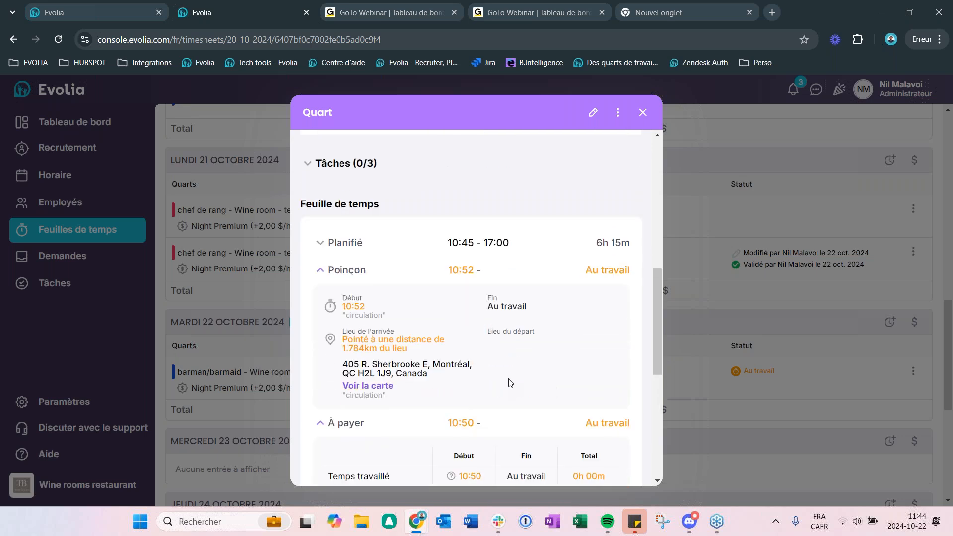
pyautogui.scroll(-2, 511, 382)
pyautogui.moveTo(449, 357)
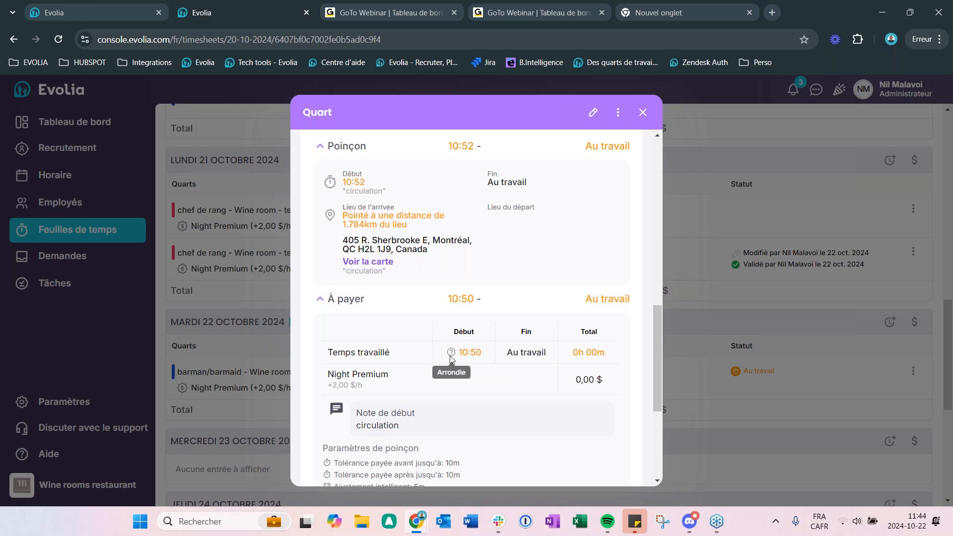
# Step: Show the punch-in location on the map, review the start note and punch parameters, and close the shift details
pyautogui.scroll(1, 451, 357)
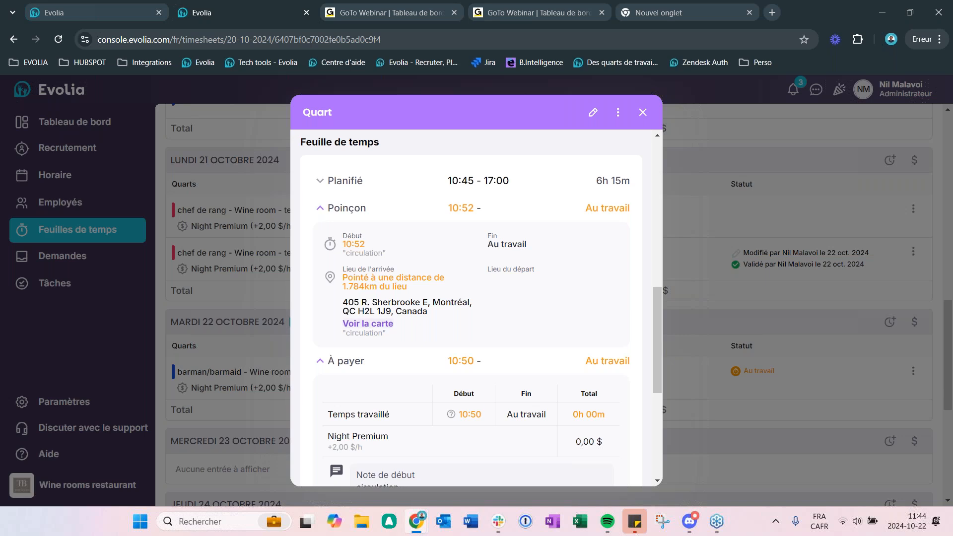
pyautogui.click(368, 323)
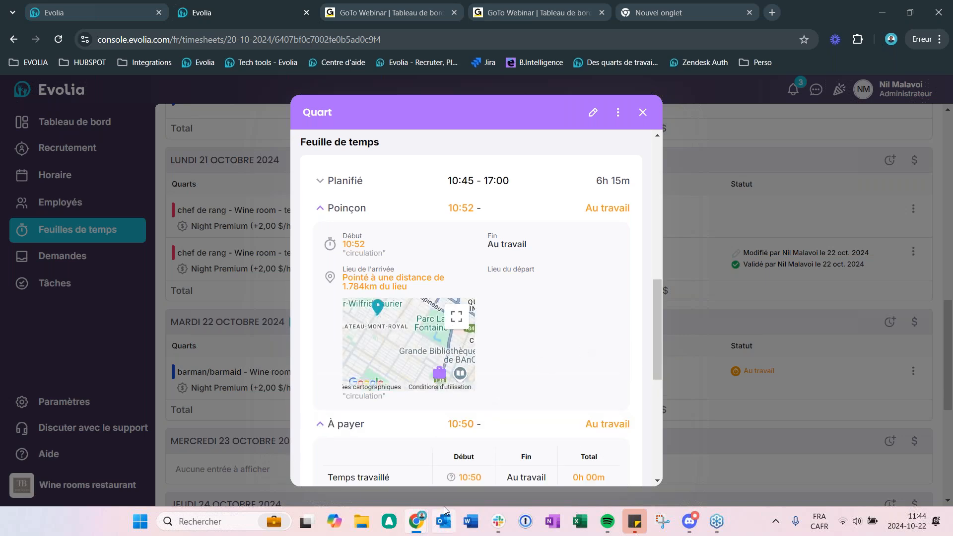
pyautogui.scroll(-3, 541, 321)
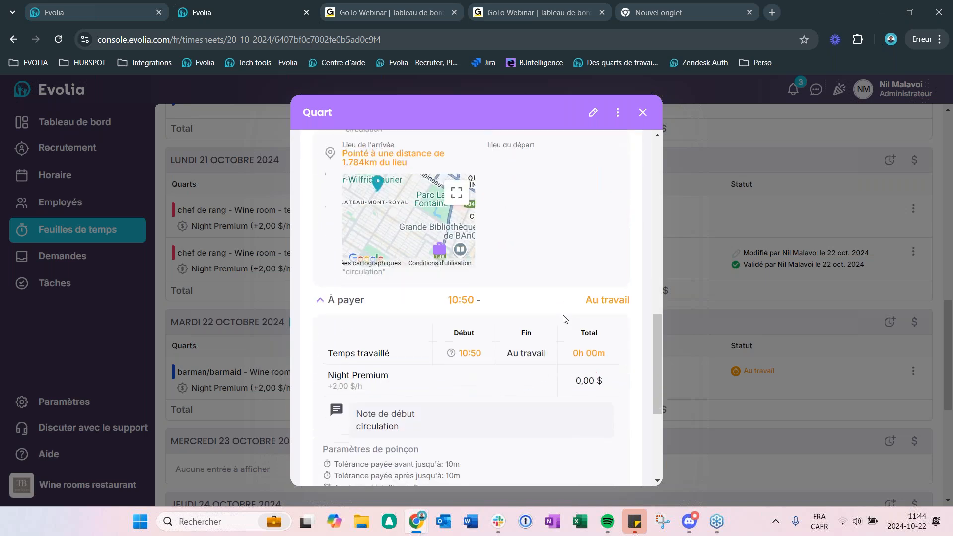
pyautogui.scroll(-3, 565, 318)
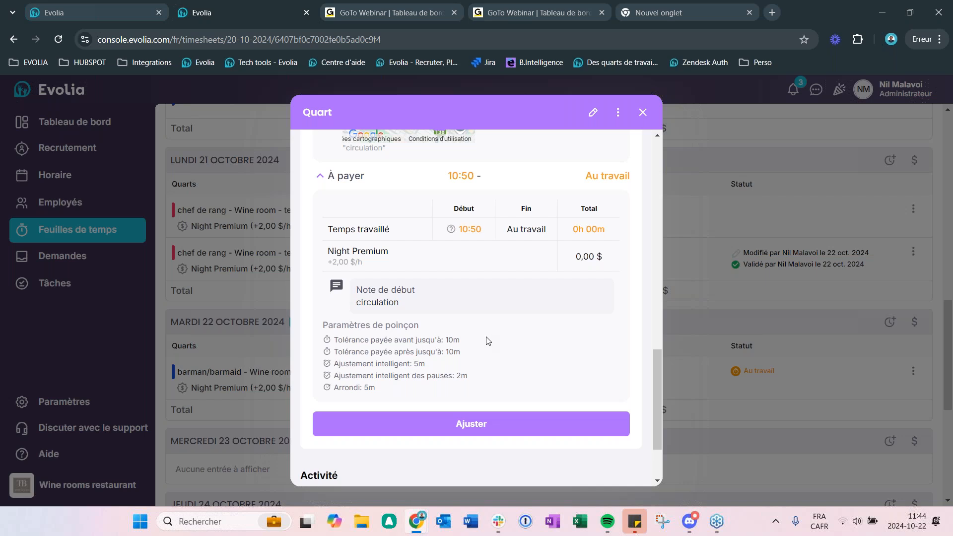
pyautogui.click(643, 113)
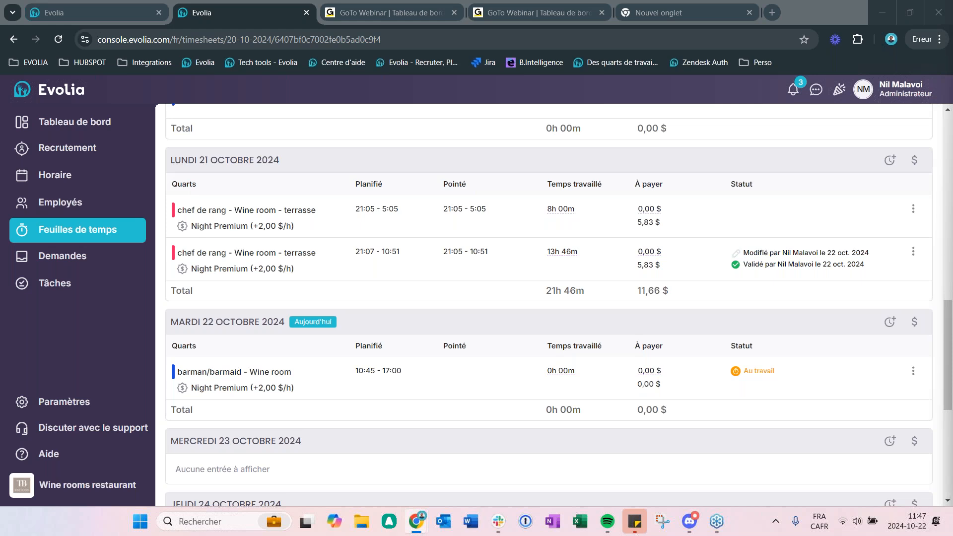
# Step: Return to the Feuilles de temps overview and open the individual timesheet of the second listed employee
pyautogui.click(112, 231)
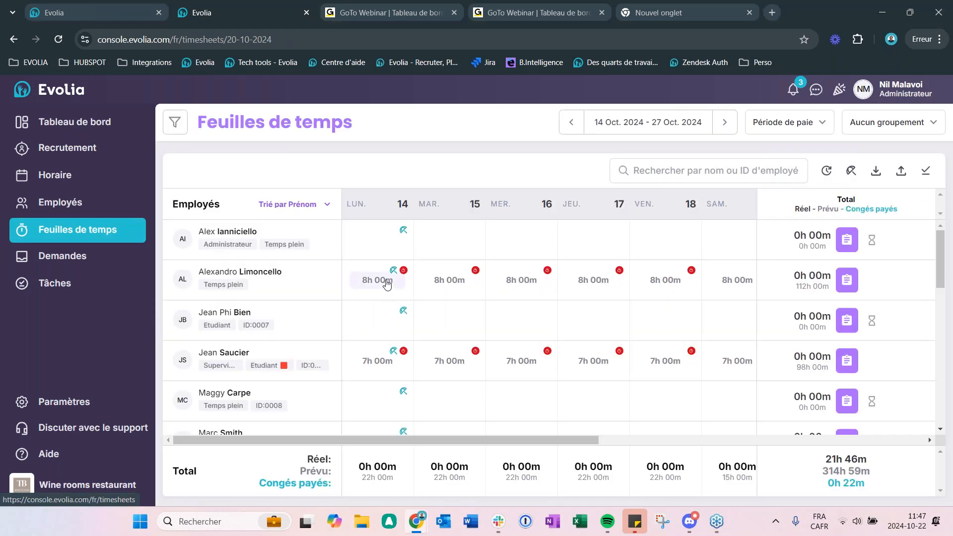
pyautogui.click(849, 283)
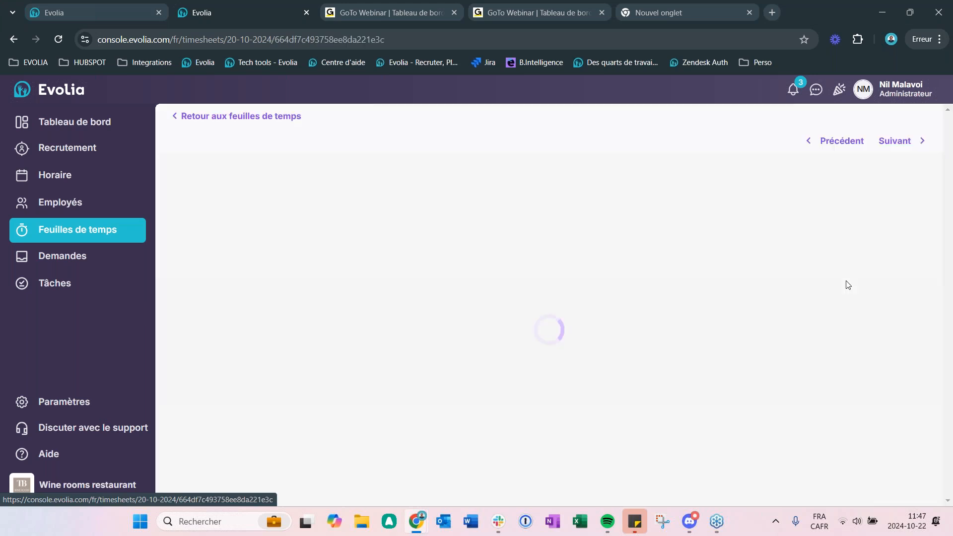
# Step: Open the details of the 9:00 - 17:00 barman/barmaid shift on Monday 14 October and review its information
pyautogui.scroll(-2, 807, 344)
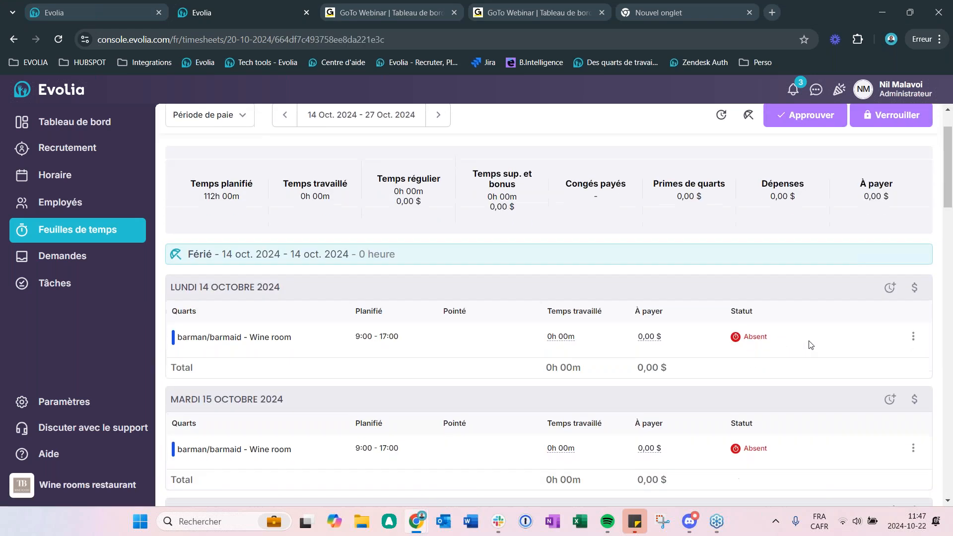
pyautogui.click(913, 337)
pyautogui.click(841, 357)
pyautogui.scroll(-1, 403, 255)
pyautogui.scroll(1, 403, 255)
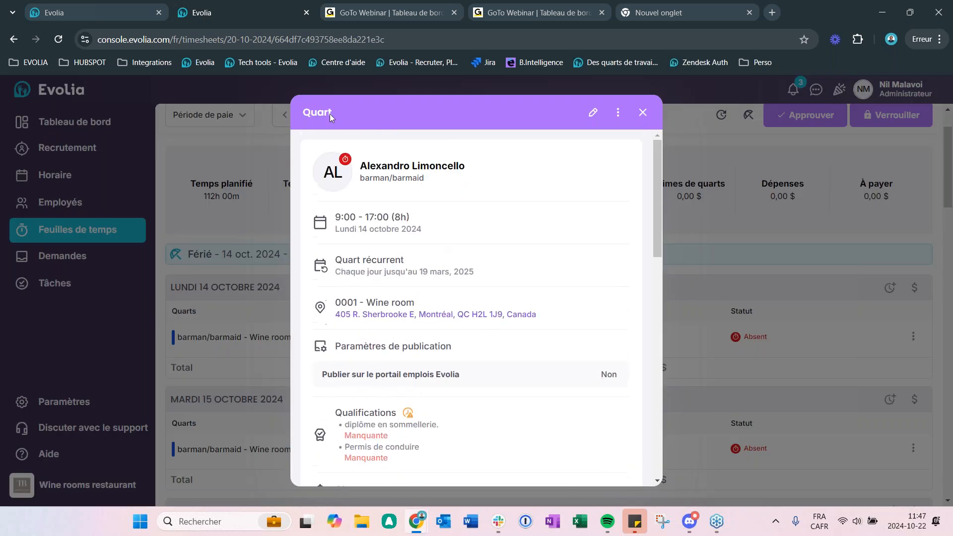
pyautogui.scroll(-7, 412, 238)
pyautogui.scroll(4, 425, 292)
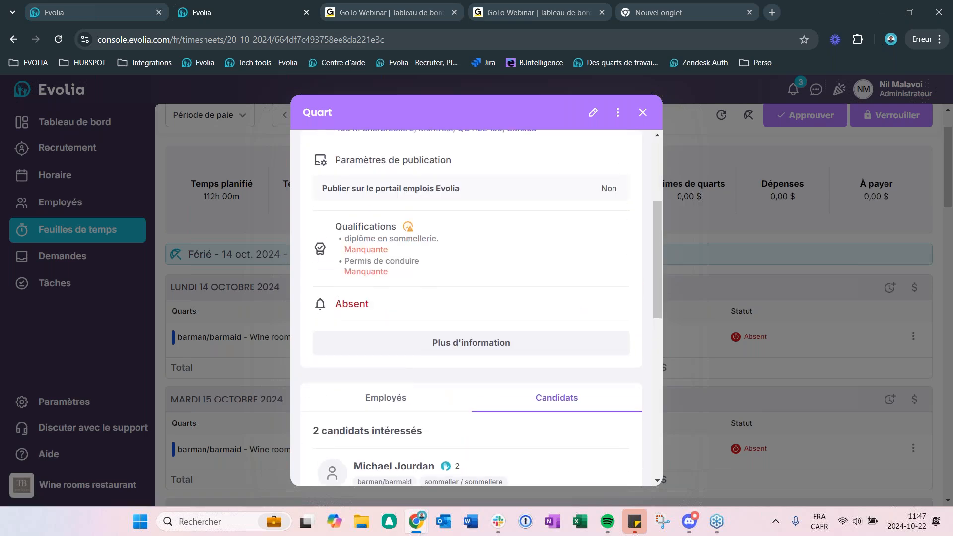
# Step: Start adjusting the time entry from the shift's Feuille de temps section and enable applying the planned shift hours
pyautogui.click(467, 353)
pyautogui.scroll(-6, 496, 341)
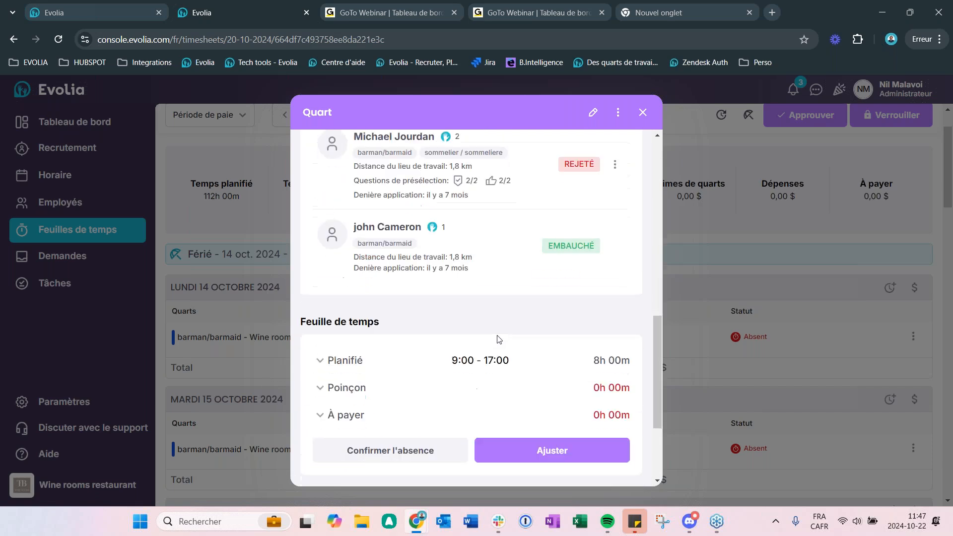
pyautogui.click(509, 452)
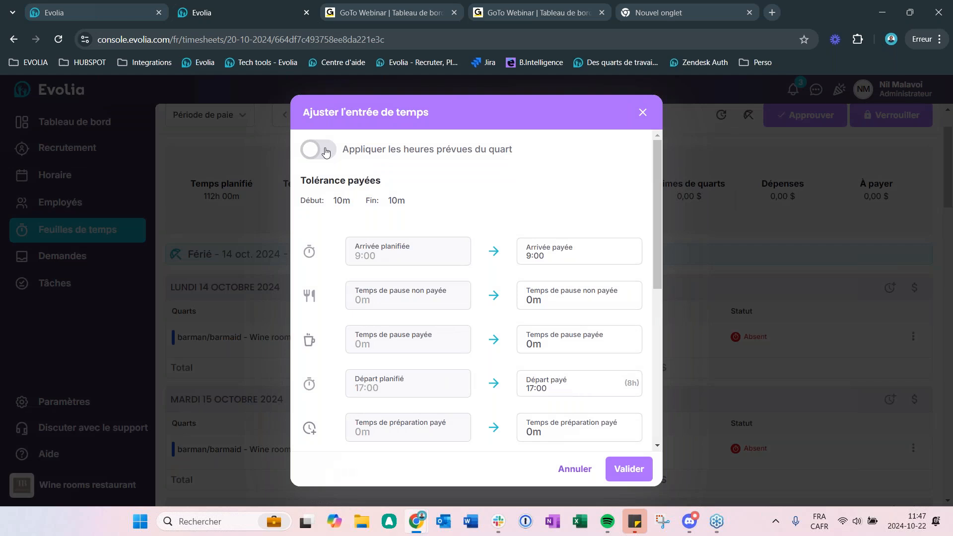
pyautogui.click(326, 152)
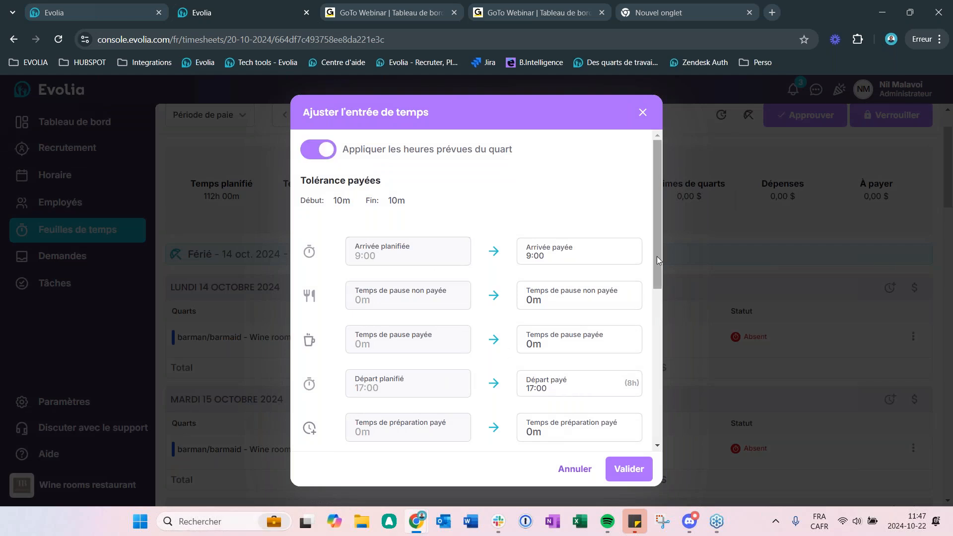
# Step: Set the paid arrival to 9:30 and the paid departure to 18:00
pyautogui.click(545, 257)
pyautogui.moveTo(543, 257); pyautogui.dragTo(515, 257)
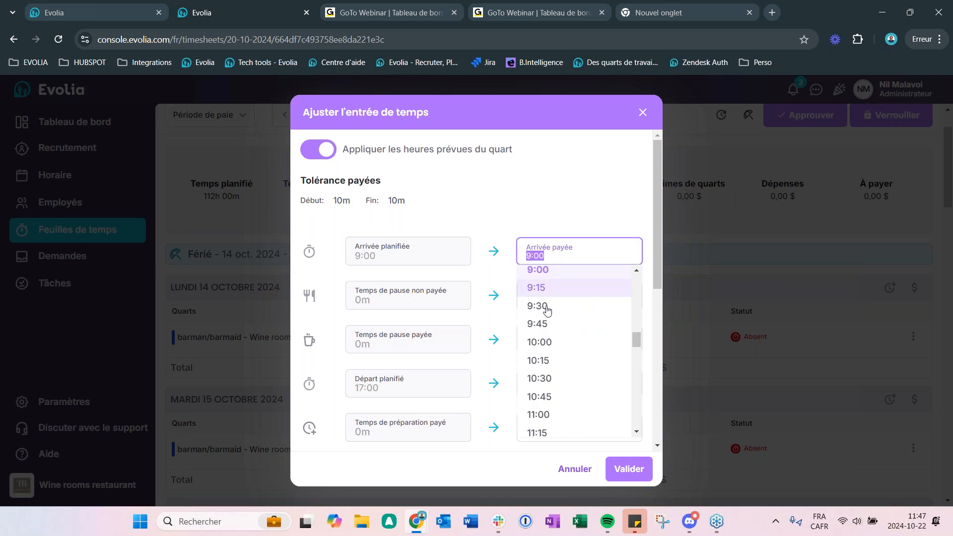
pyautogui.click(546, 306)
pyautogui.moveTo(659, 191); pyautogui.dragTo(657, 234)
pyautogui.click(555, 297)
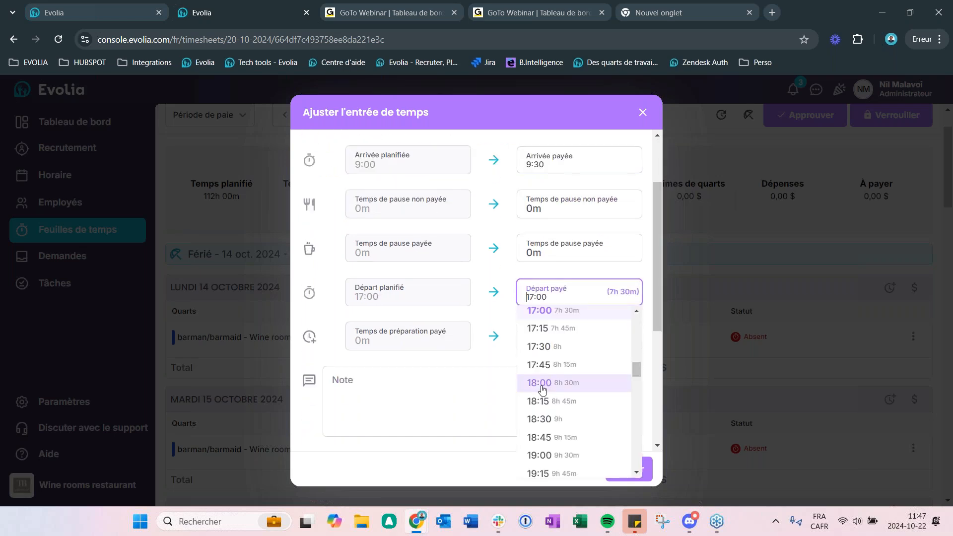
pyautogui.click(543, 387)
# Step: Add a note saying the adjustment was reviewed with the employee, and validate the time entry
pyautogui.click(383, 400)
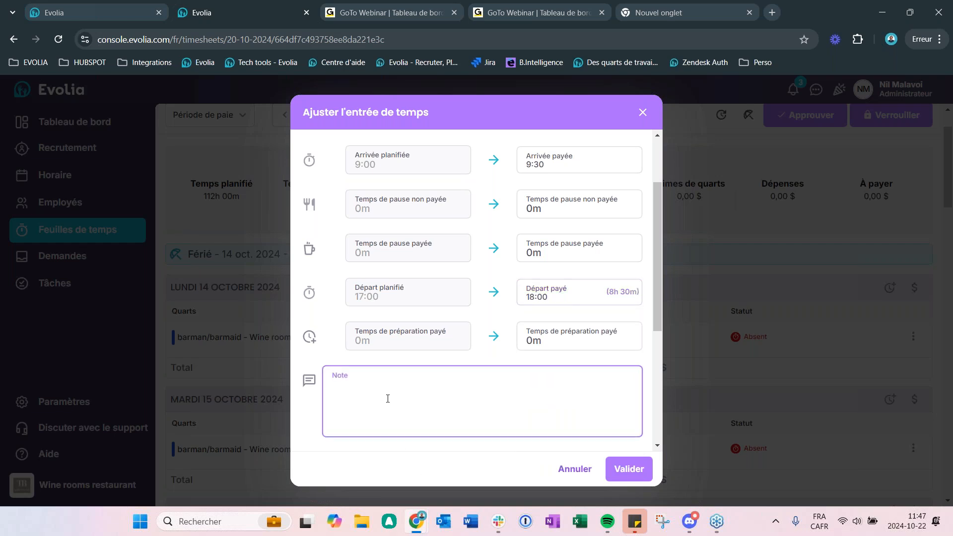
pyautogui.write('Vu avec A')
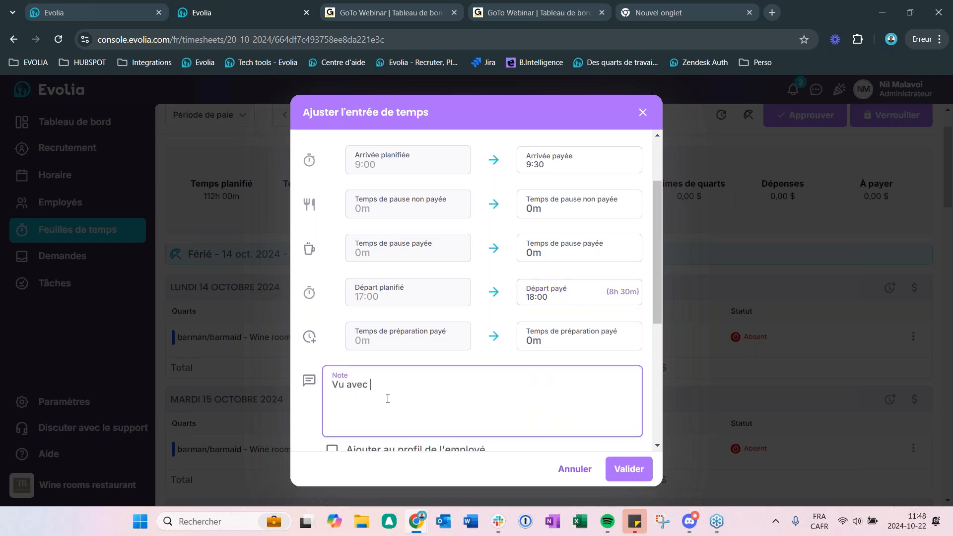
pyautogui.write('lex')
pyautogui.scroll(-1, 547, 338)
pyautogui.click(614, 469)
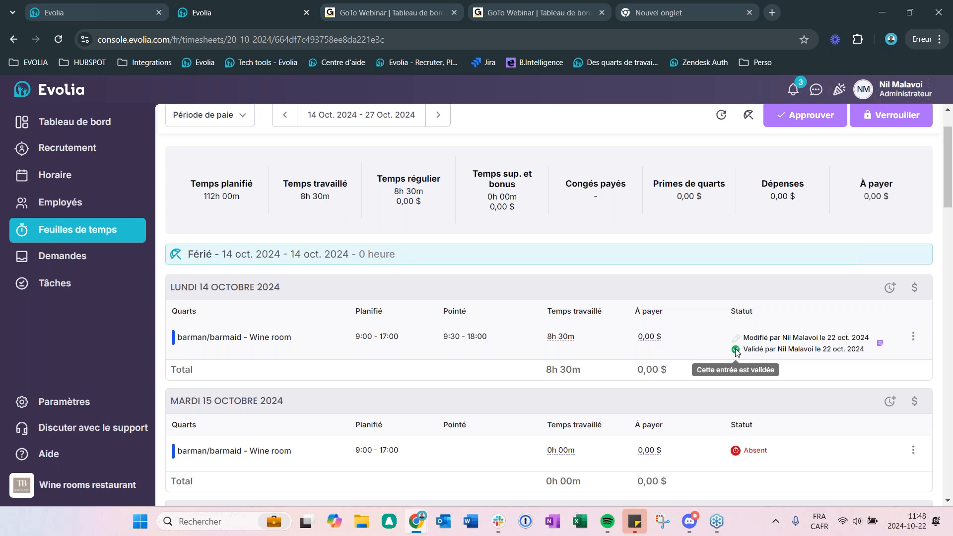
# Step: Check the validation status and attached note of the 14 October entry, and look over the following days
pyautogui.moveTo(736, 353)
pyautogui.moveTo(879, 346)
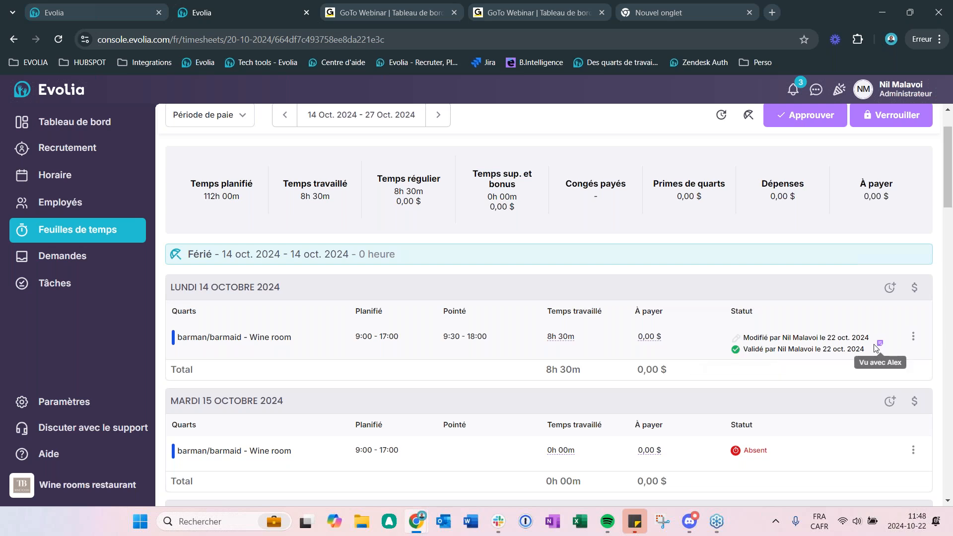
pyautogui.scroll(-1, 699, 378)
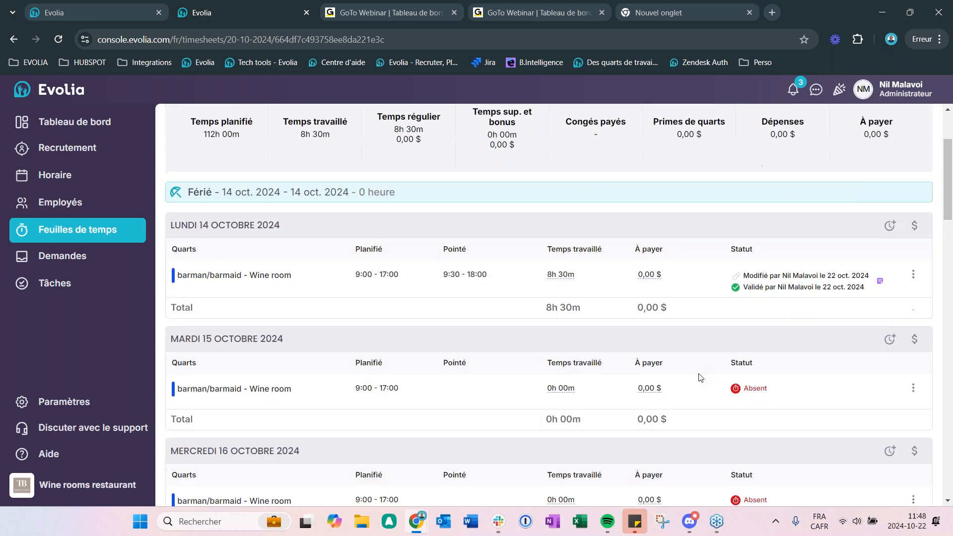
pyautogui.scroll(-2, 693, 370)
pyautogui.scroll(4, 694, 368)
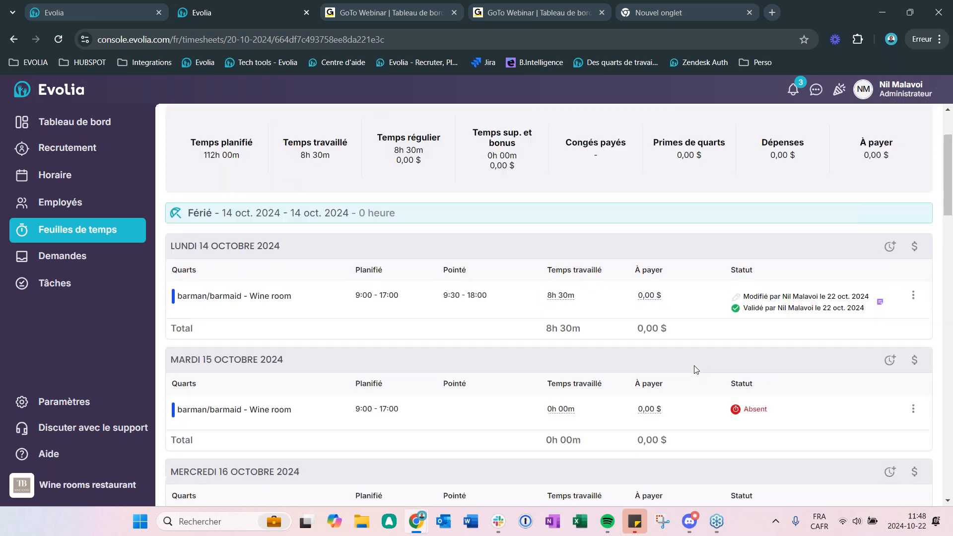
# Step: Leave the individual timesheet for the Tableau de bord and look over its shift and request indicators
pyautogui.click(72, 239)
pyautogui.click(59, 124)
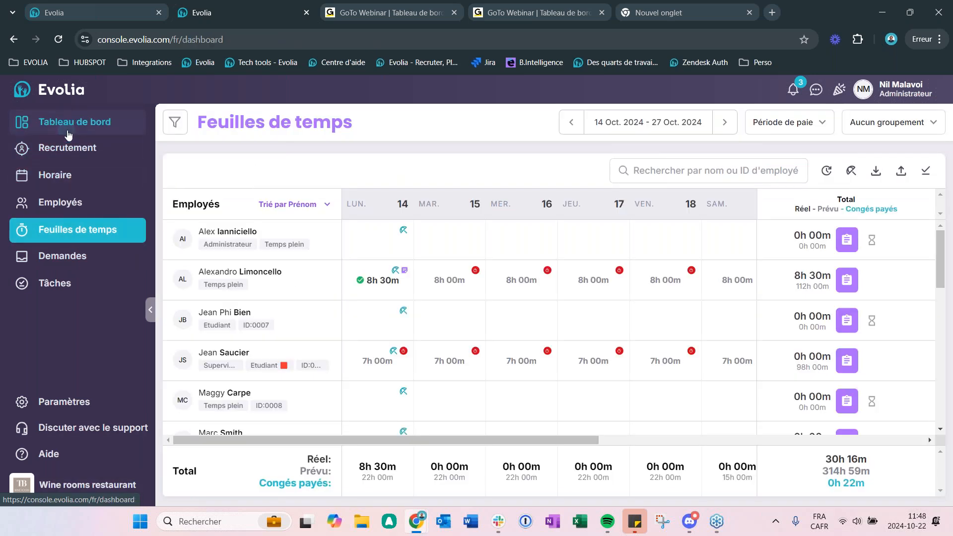
pyautogui.scroll(-1, 548, 254)
pyautogui.scroll(-3, 549, 255)
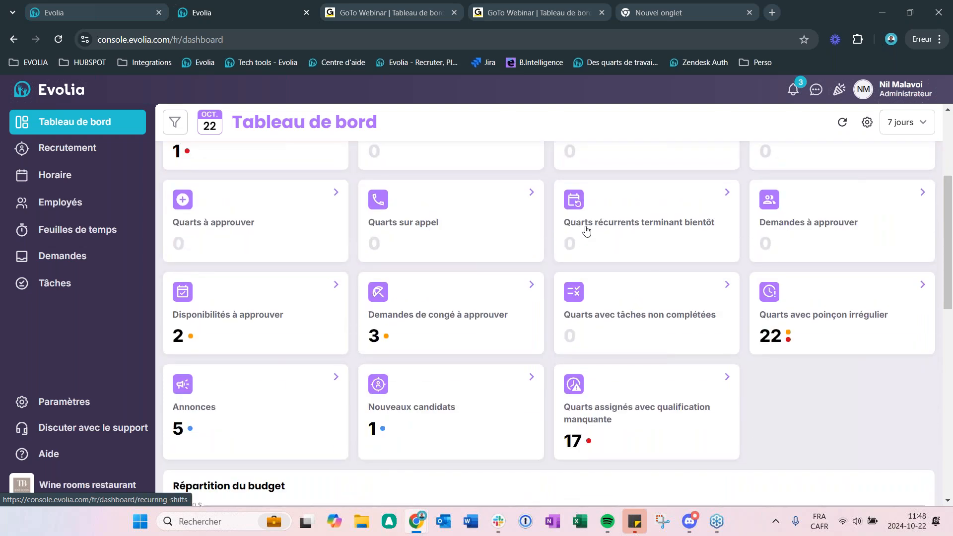
pyautogui.scroll(4, 496, 338)
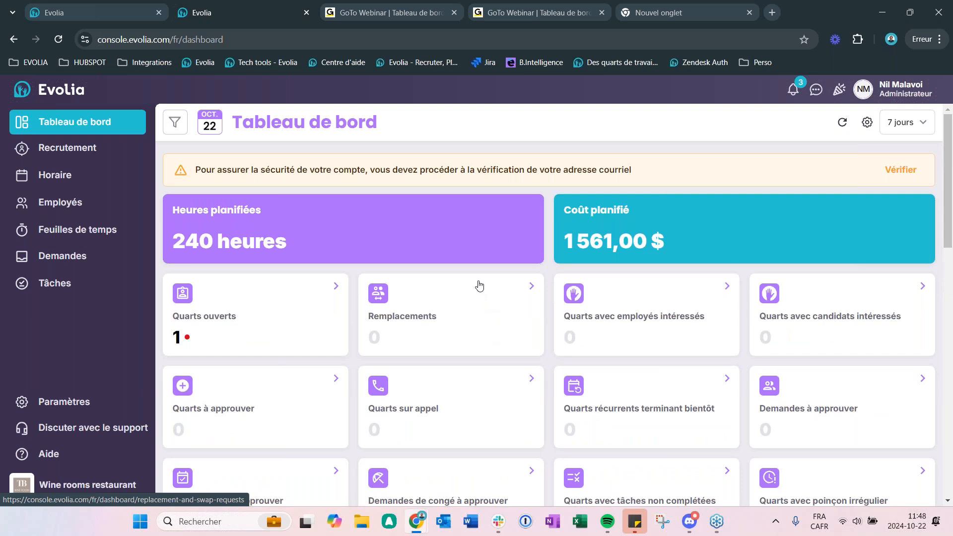
pyautogui.scroll(-2, 479, 285)
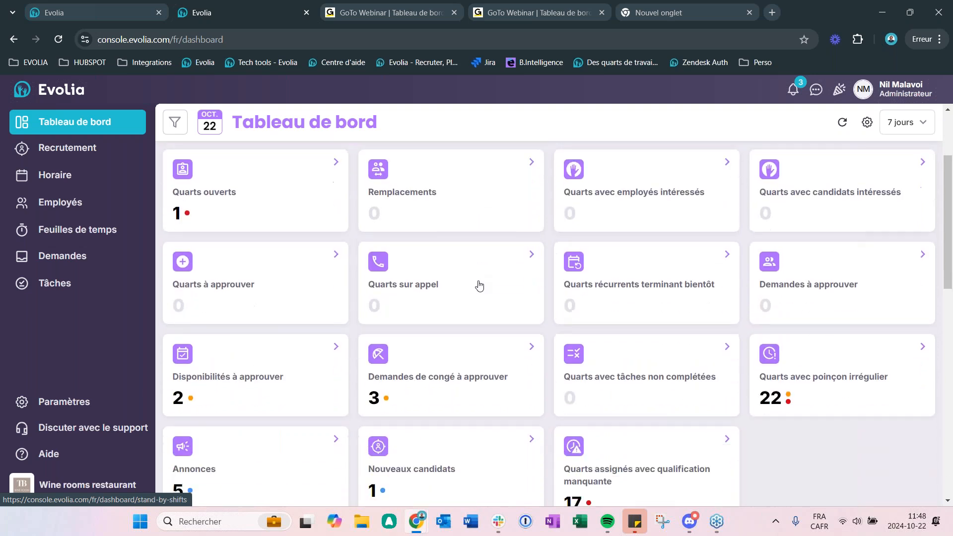
# Step: Open the Quarts avec poinçon irrégulier list and review the shifts through Tuesday 22 October
pyautogui.click(845, 355)
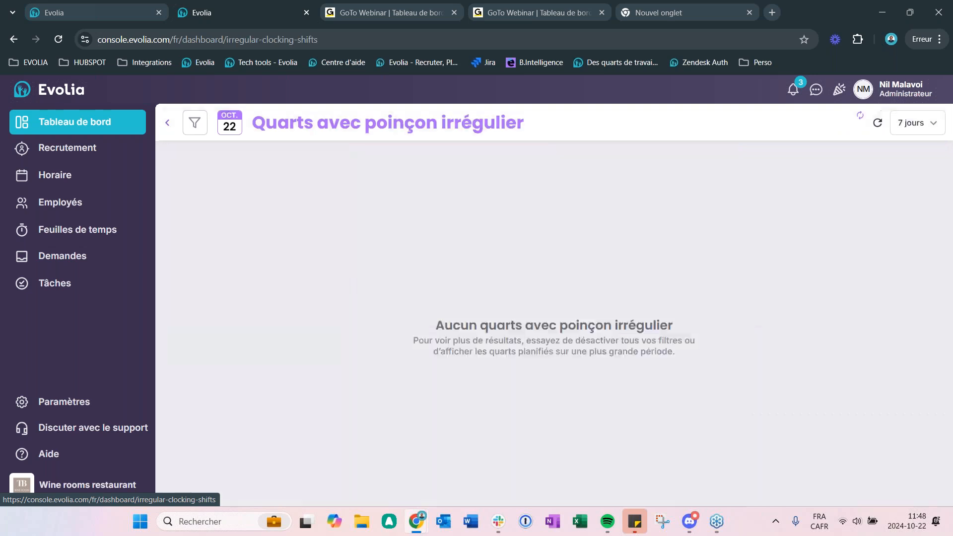
pyautogui.scroll(-8, 577, 289)
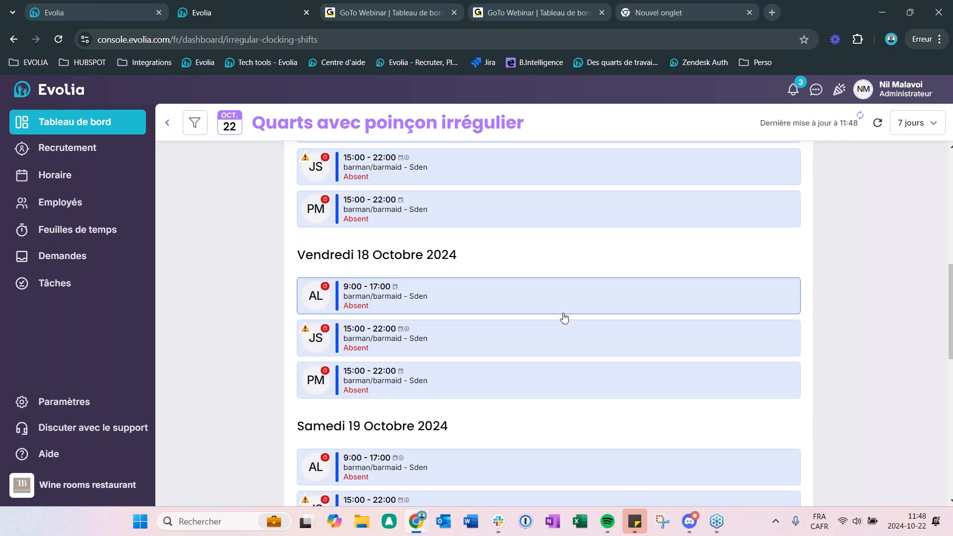
pyautogui.scroll(-7, 570, 317)
pyautogui.scroll(-2, 472, 408)
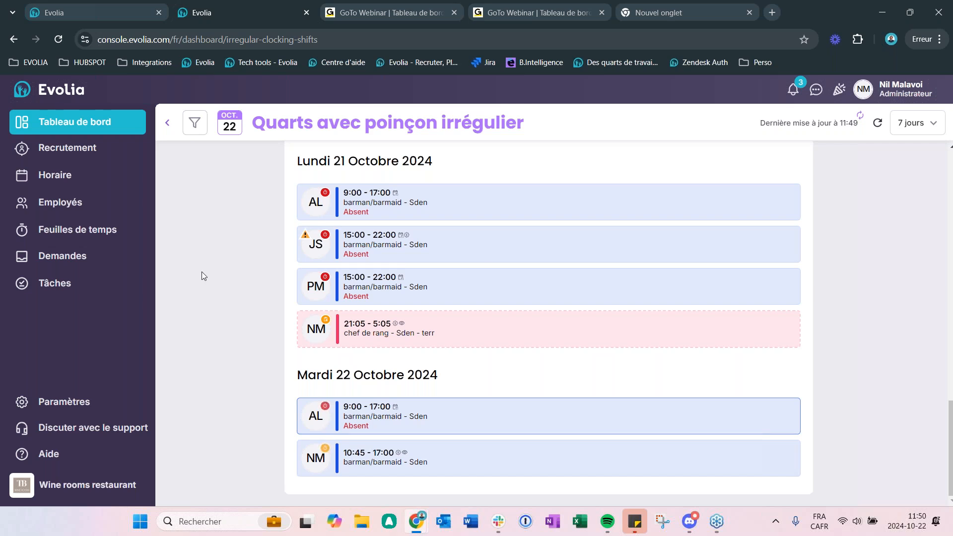
# Step: Open the Centre d'aide from the resource centre and search its articles for "poincon"
pyautogui.click(39, 455)
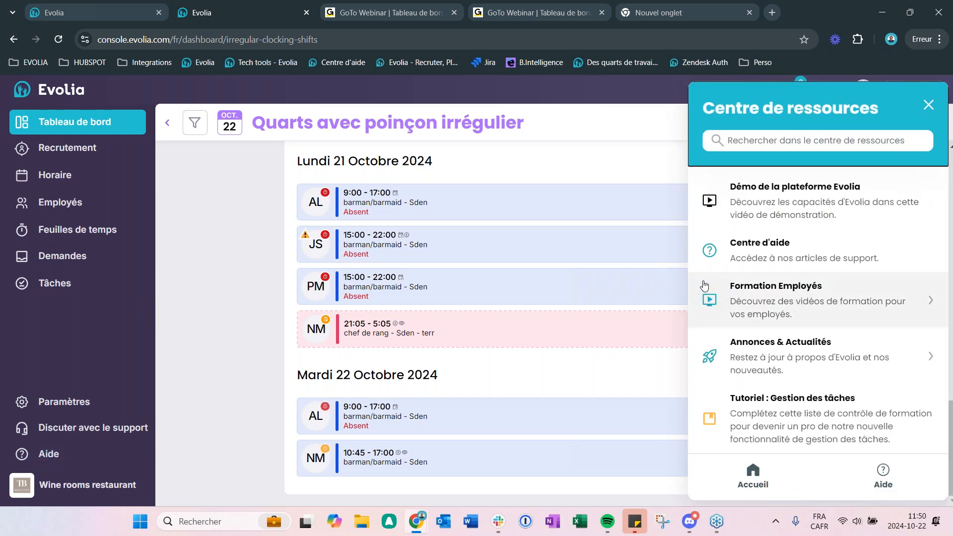
pyautogui.click(734, 259)
pyautogui.click(335, 254)
pyautogui.write('poinçon')
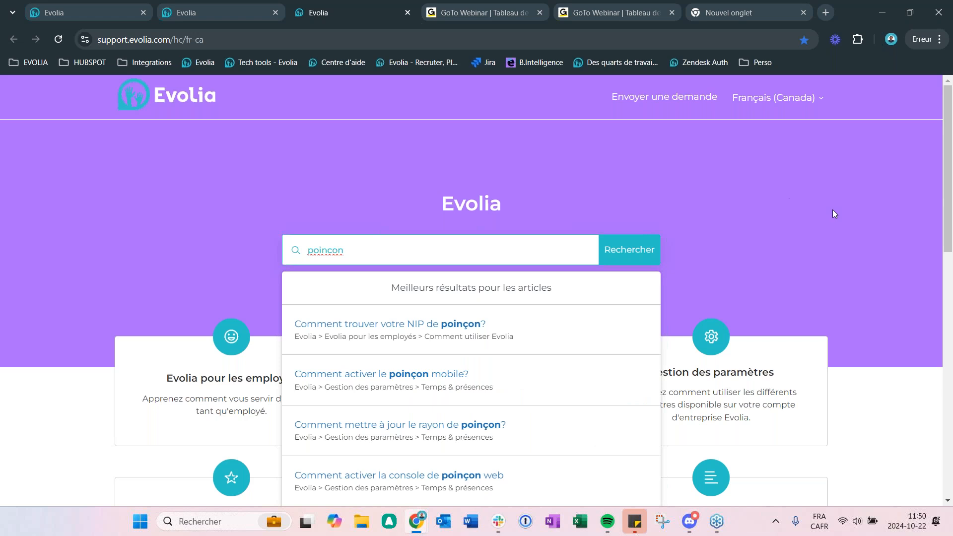
pyautogui.scroll(-2, 833, 209)
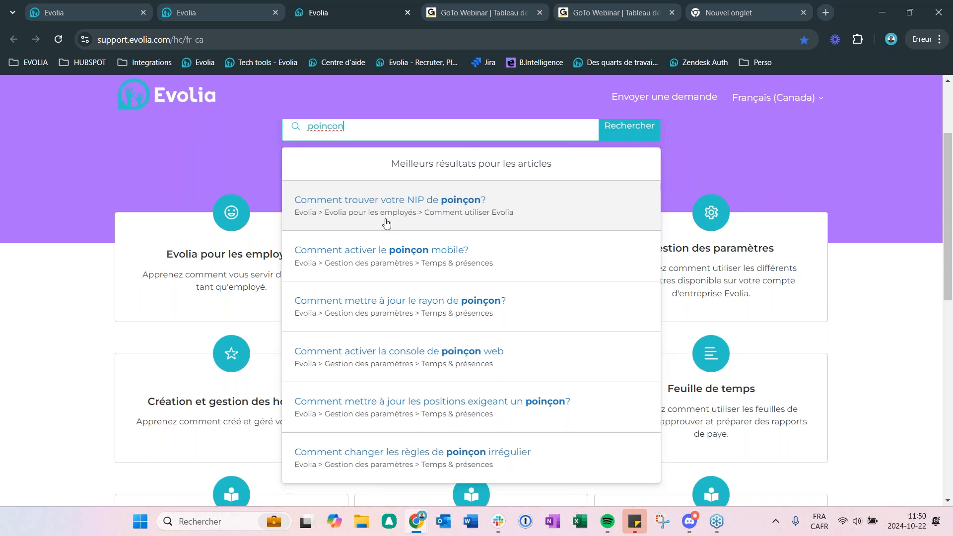
# Step: Open the article "Comment activer la console de poinçon web" and start its embedded step-by-step guide
pyautogui.click(392, 344)
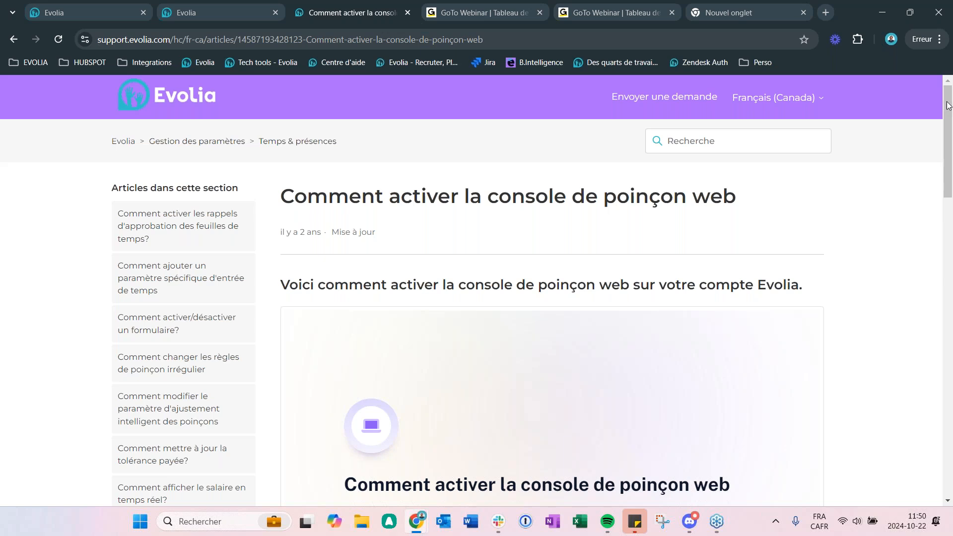
pyautogui.moveTo(949, 112); pyautogui.dragTo(949, 112)
pyautogui.moveTo(952, 132); pyautogui.dragTo(952, 188)
pyautogui.click(785, 434)
# Step: Advance the web punch console guide to step 6 and close the help article to return to the irregular punch list
pyautogui.click(787, 436)
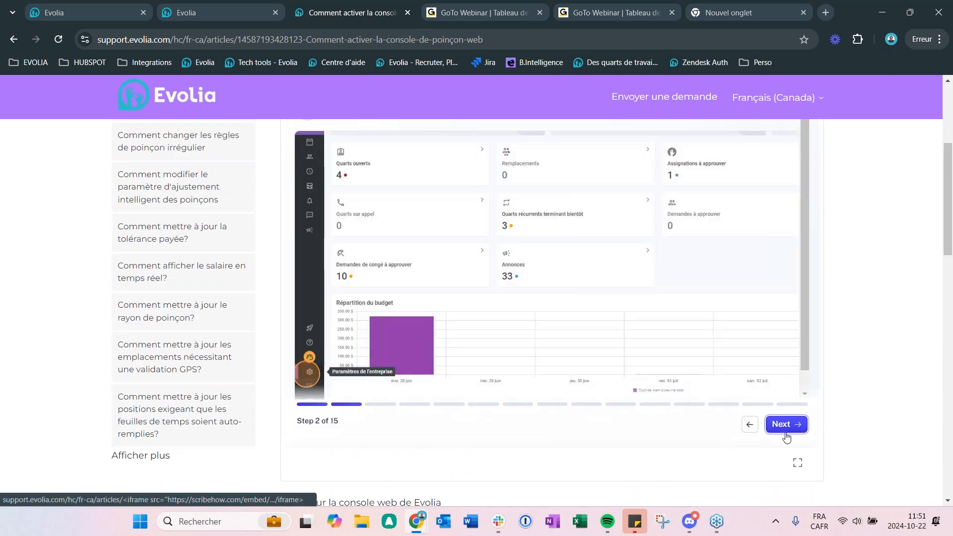
pyautogui.click(788, 436)
pyautogui.click(789, 436)
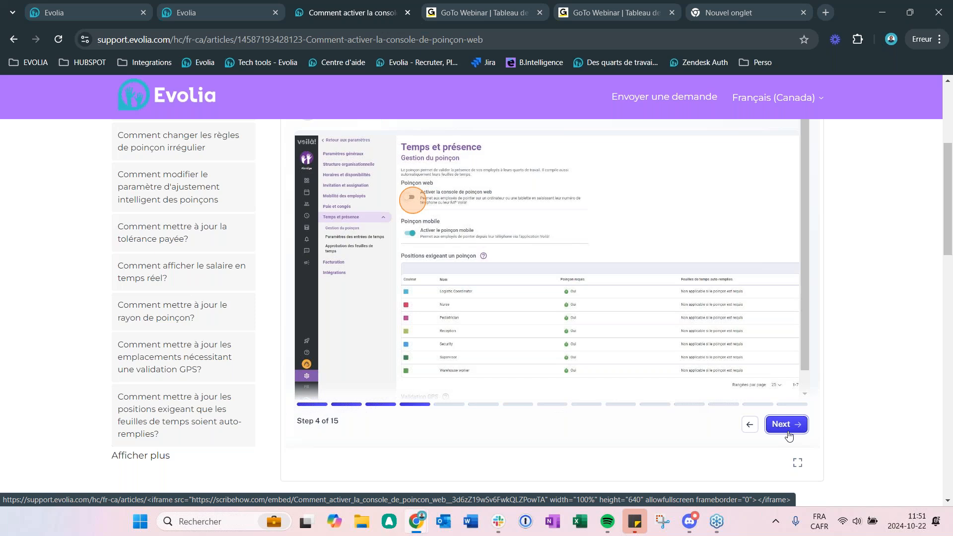
pyautogui.click(789, 436)
pyautogui.click(789, 435)
pyautogui.scroll(4, 479, 377)
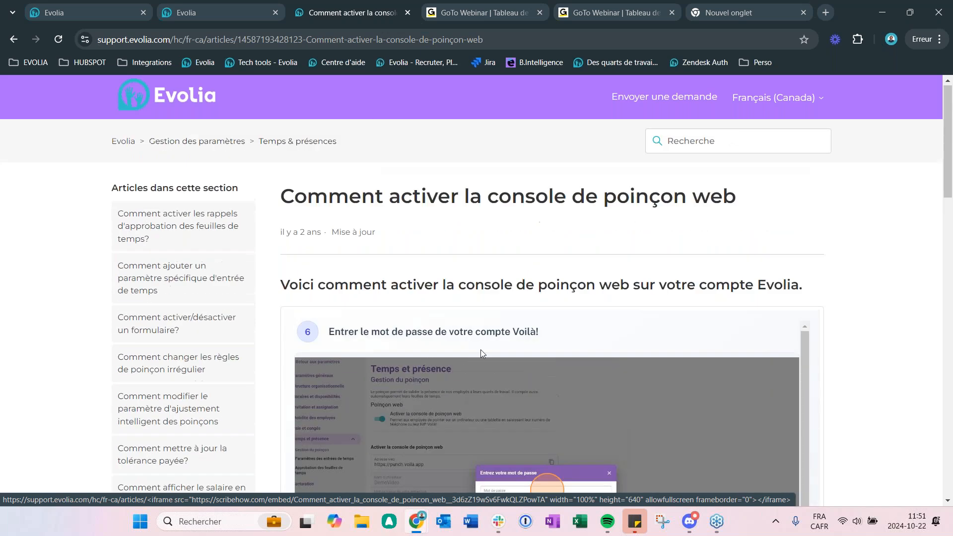
pyautogui.click(407, 14)
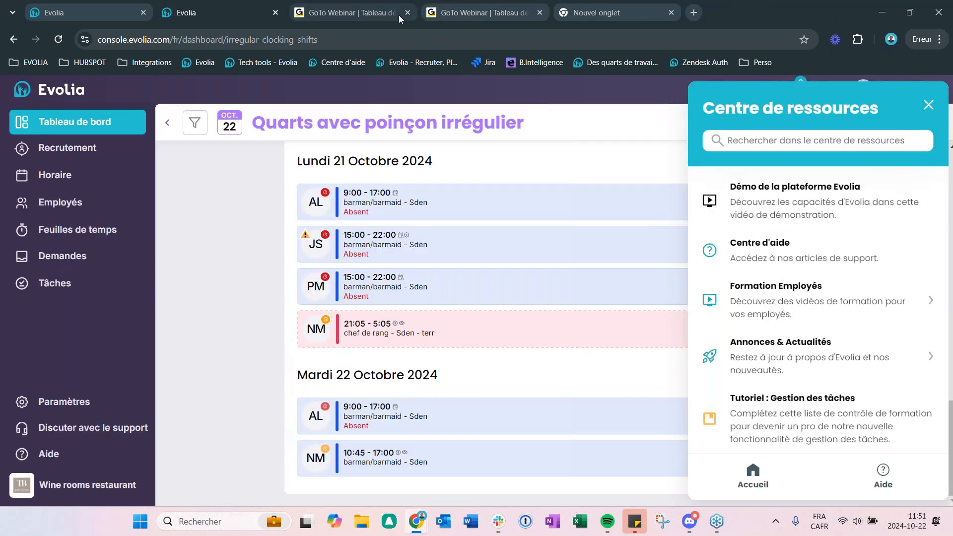